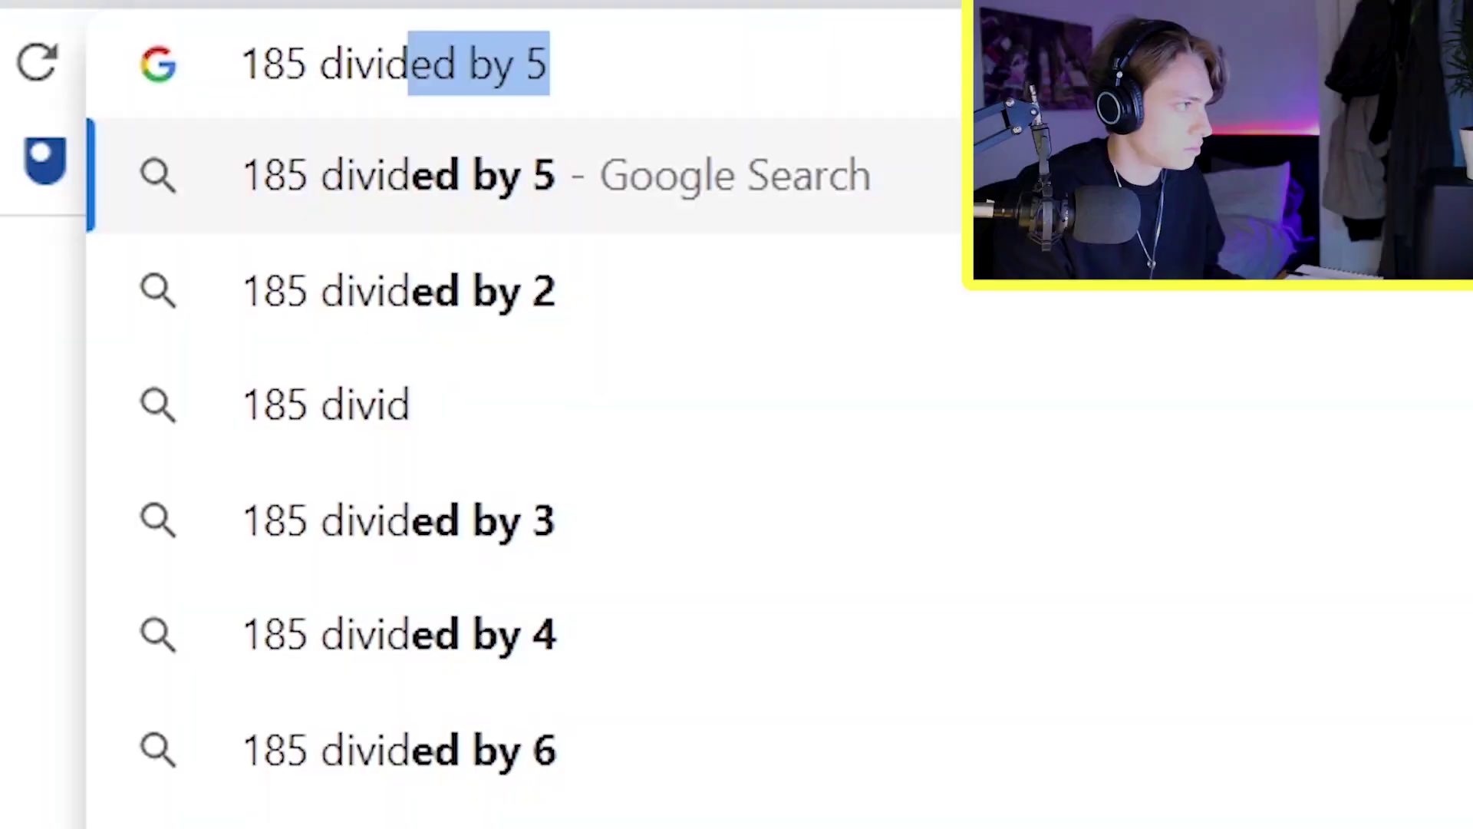
Look up 185 divided by 2 on Google and set the project tempo in FL Studio to 92.500 BPM
text(ed by 2)
key(Return)
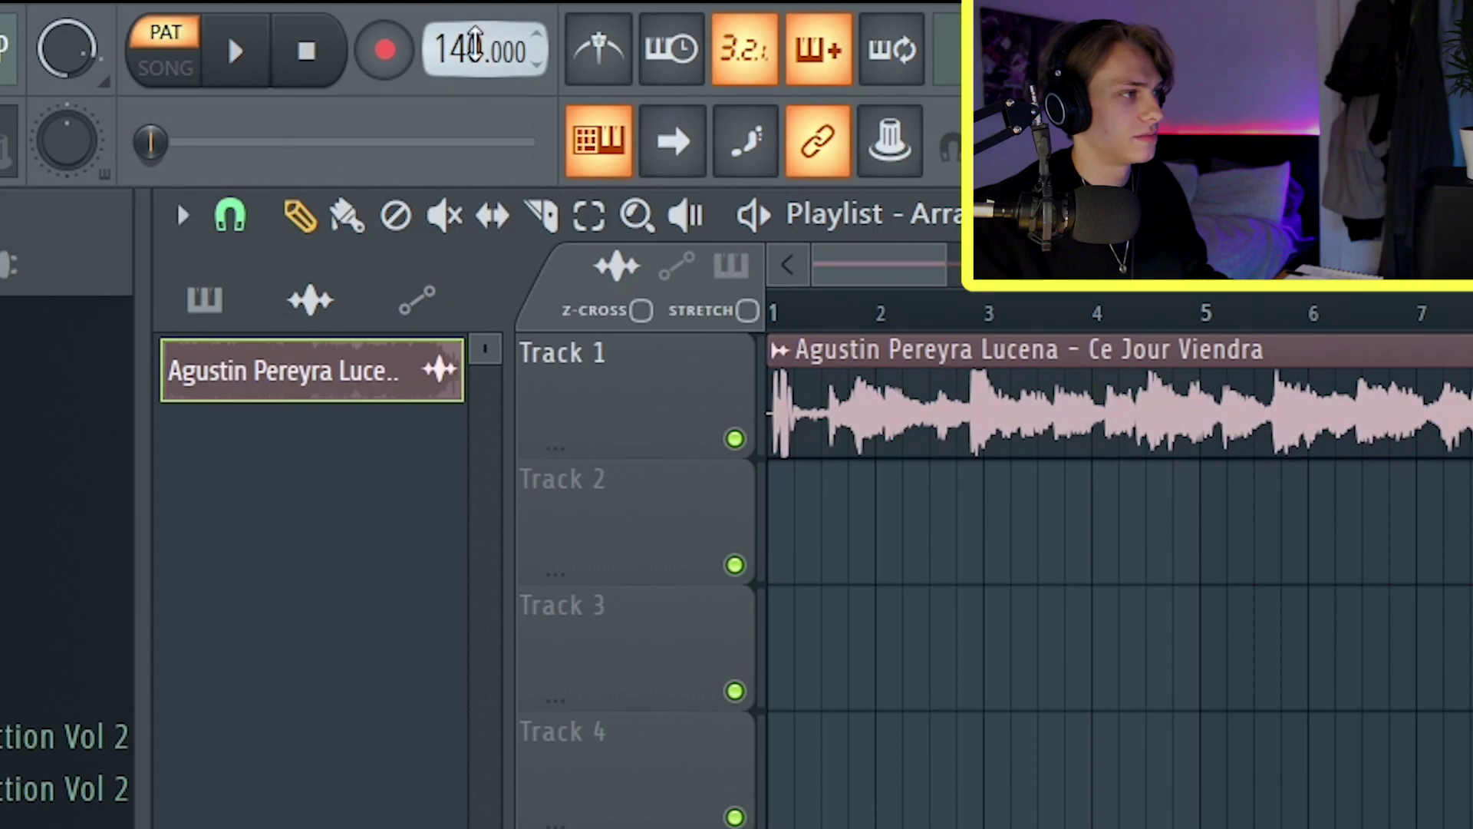
drag(462, 42, 462, 100)
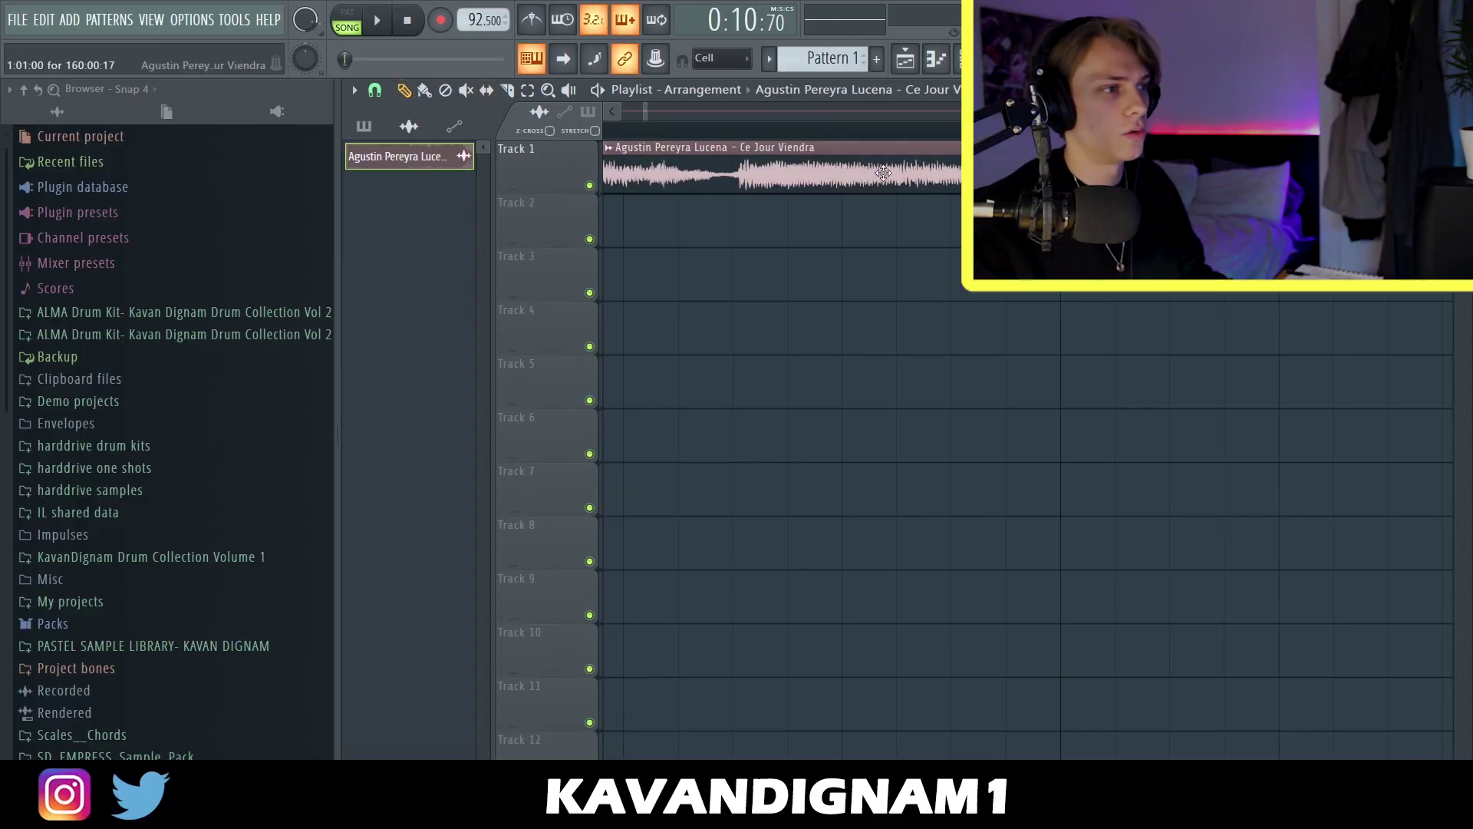
Open the channel settings of the track 1 sample clip and choose a different declicking mode
double_click(883, 174)
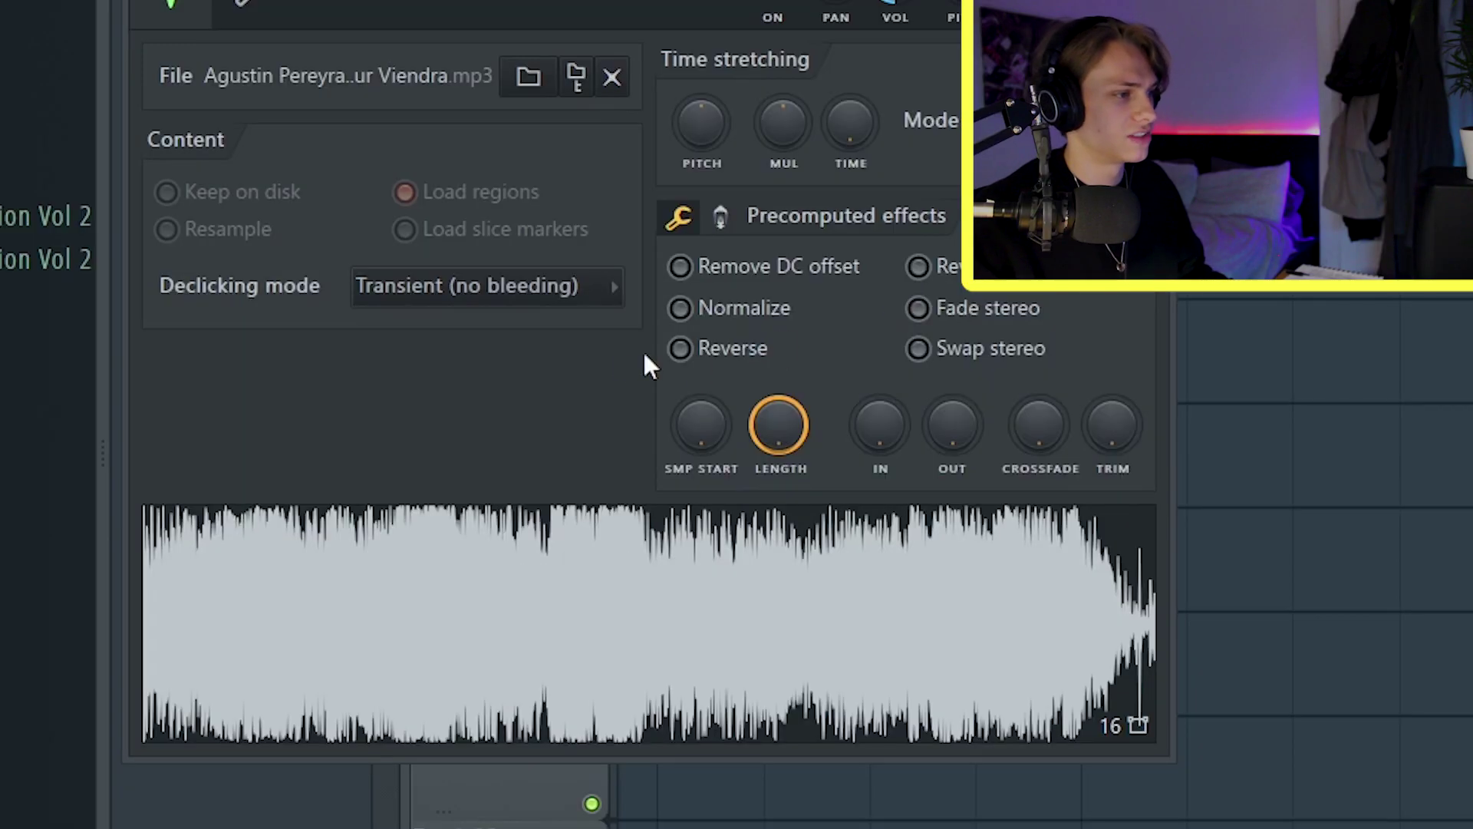
click(512, 282)
click(506, 421)
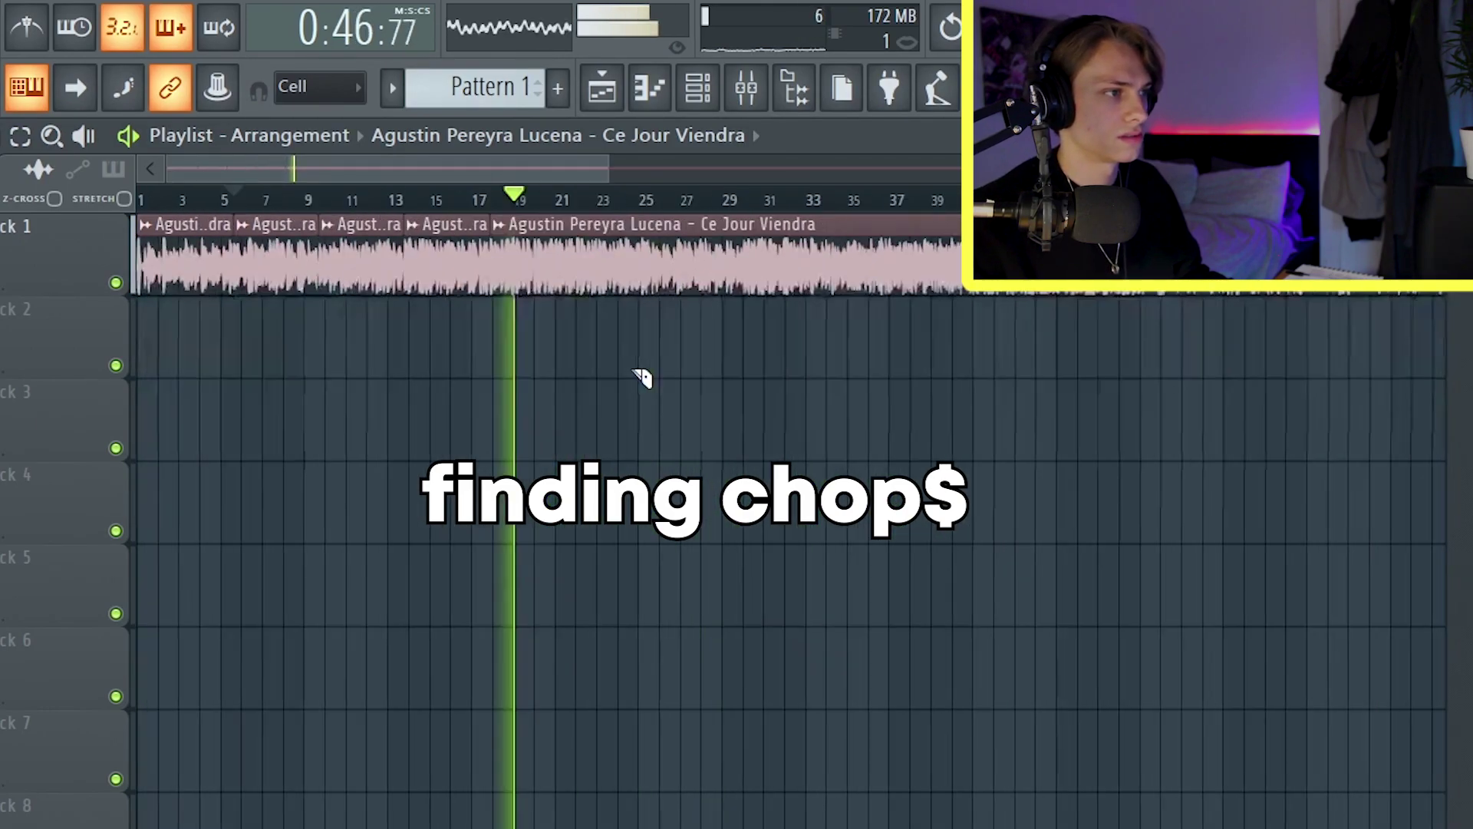
Audition the sliced sample and line up three of its chops at bar 1 on tracks 3, 4 and 5
click(510, 201)
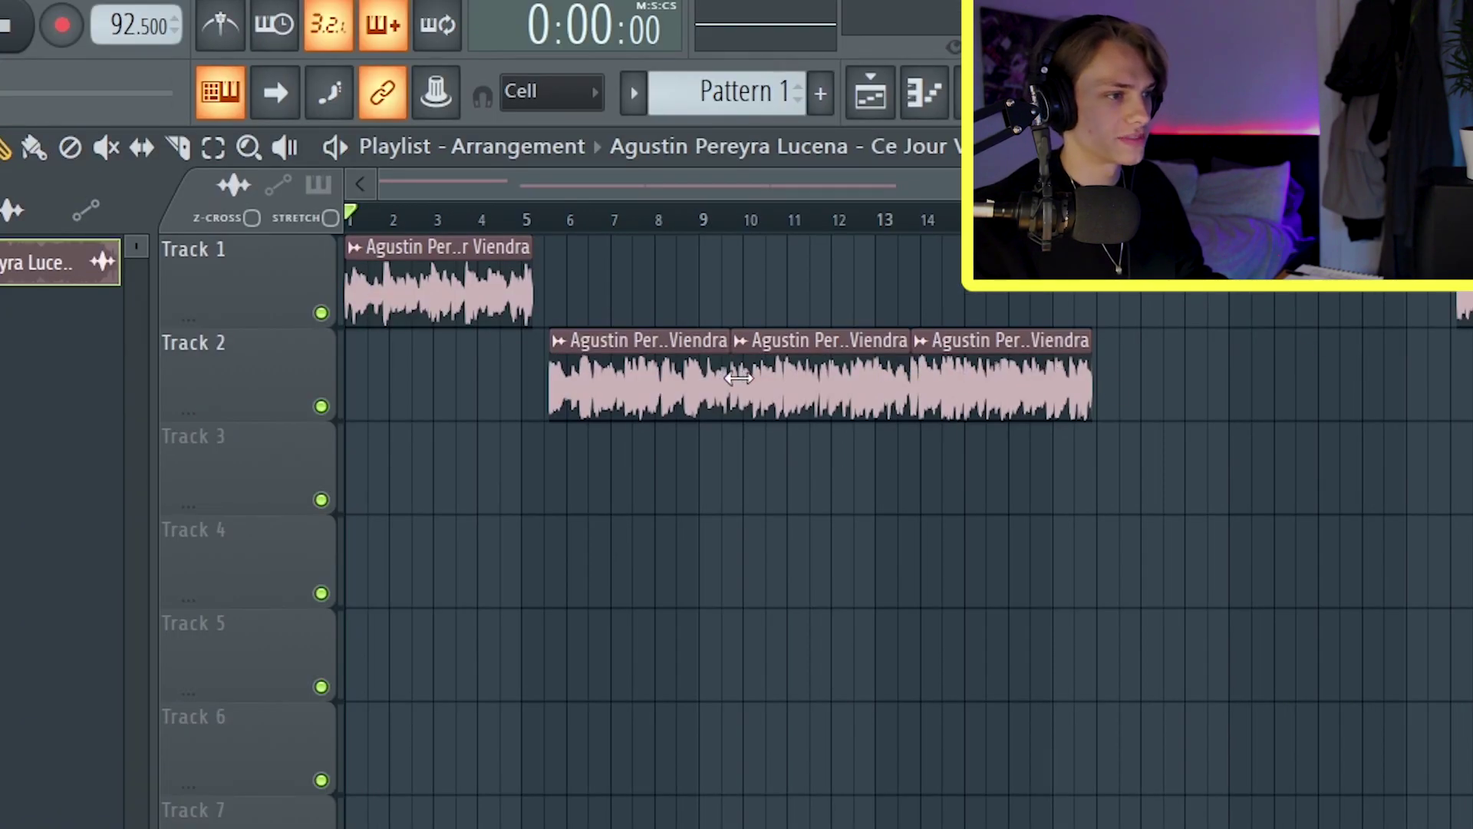
drag(597, 390, 394, 483)
drag(835, 352, 449, 552)
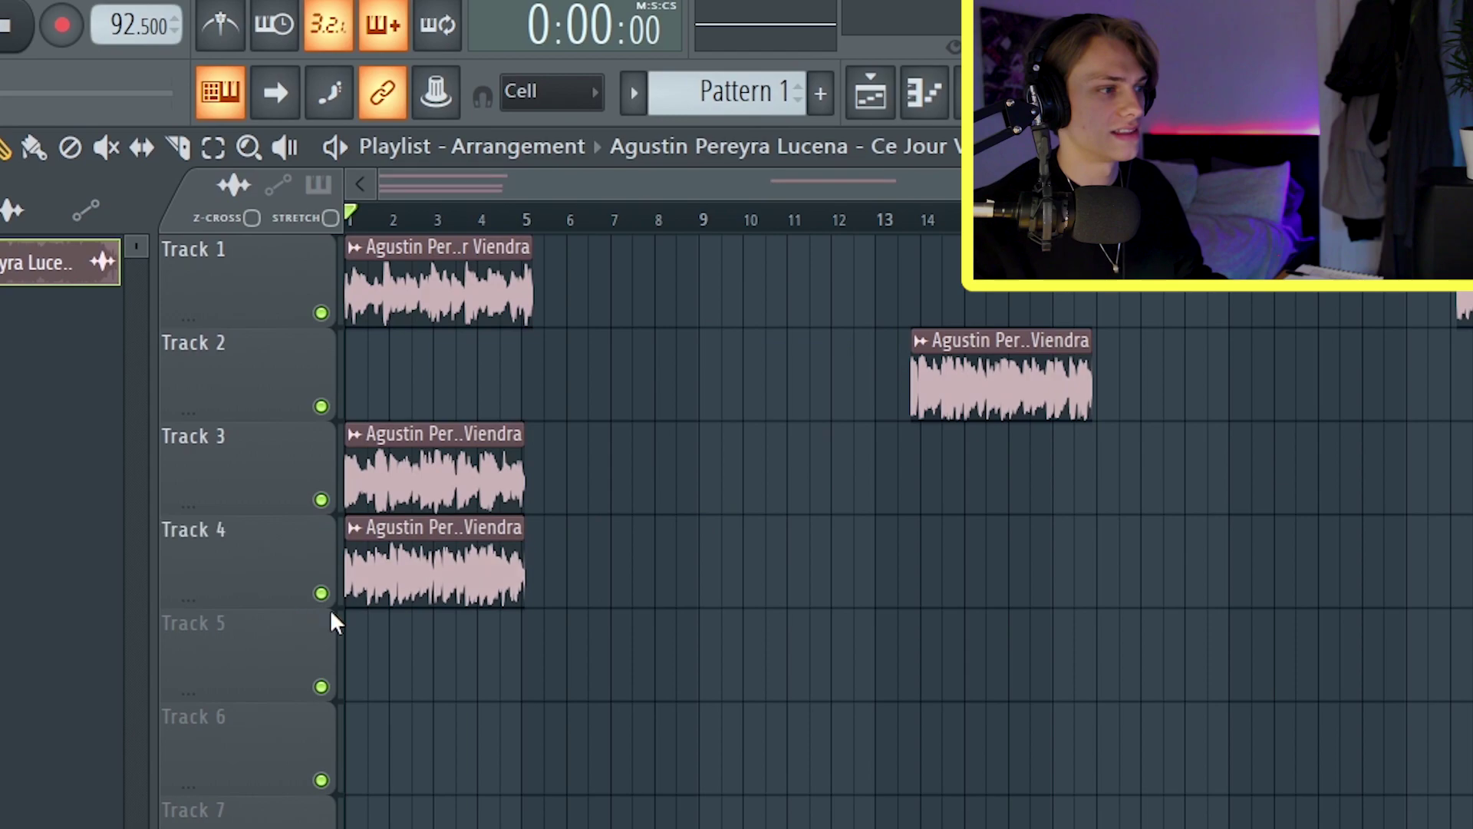
drag(971, 388, 318, 664)
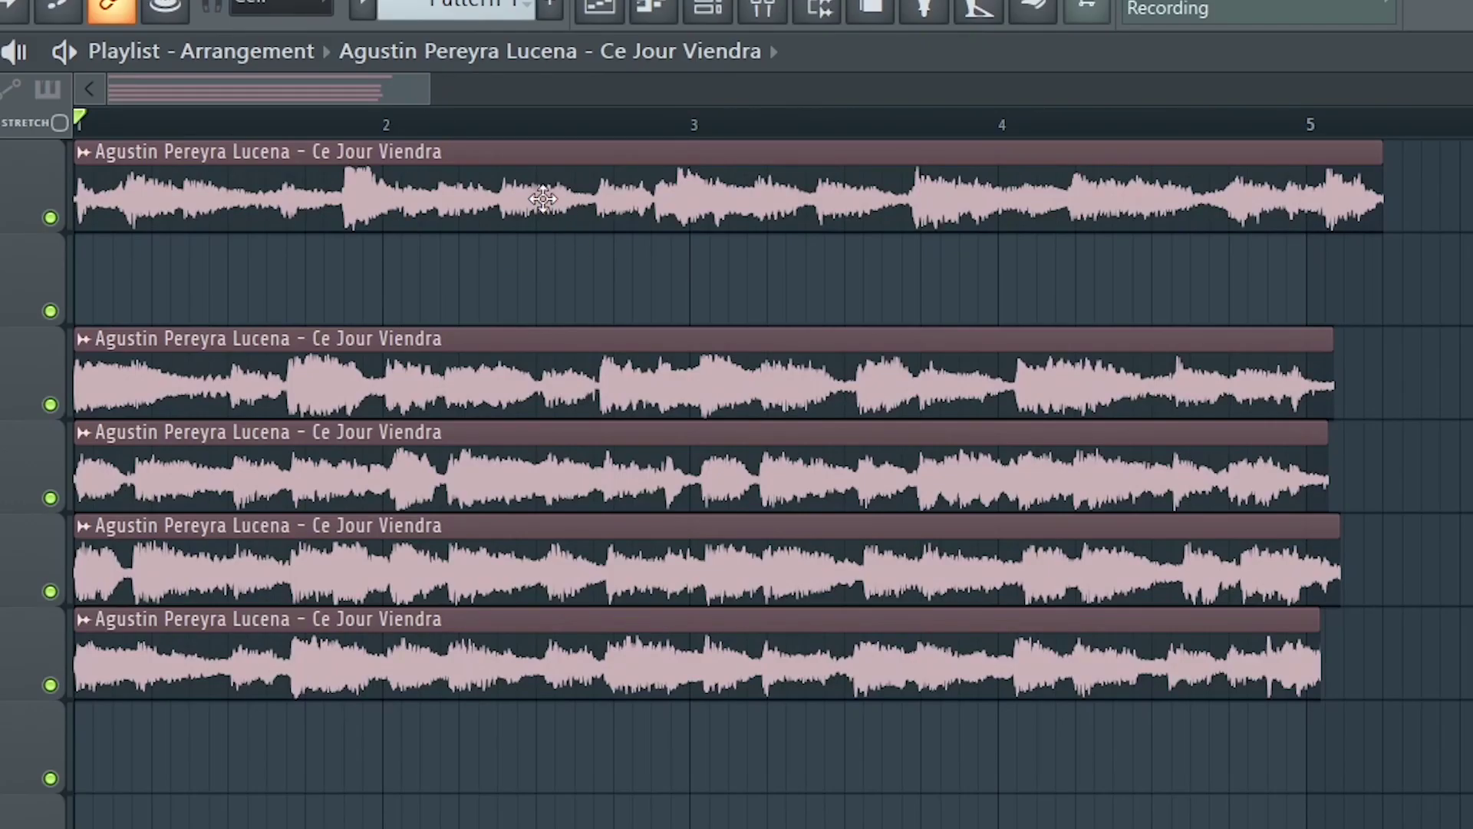
Solo track 3, play its chop and time-stretch the clip so that it ends exactly at bar 5
right_click(50, 404)
key(space)
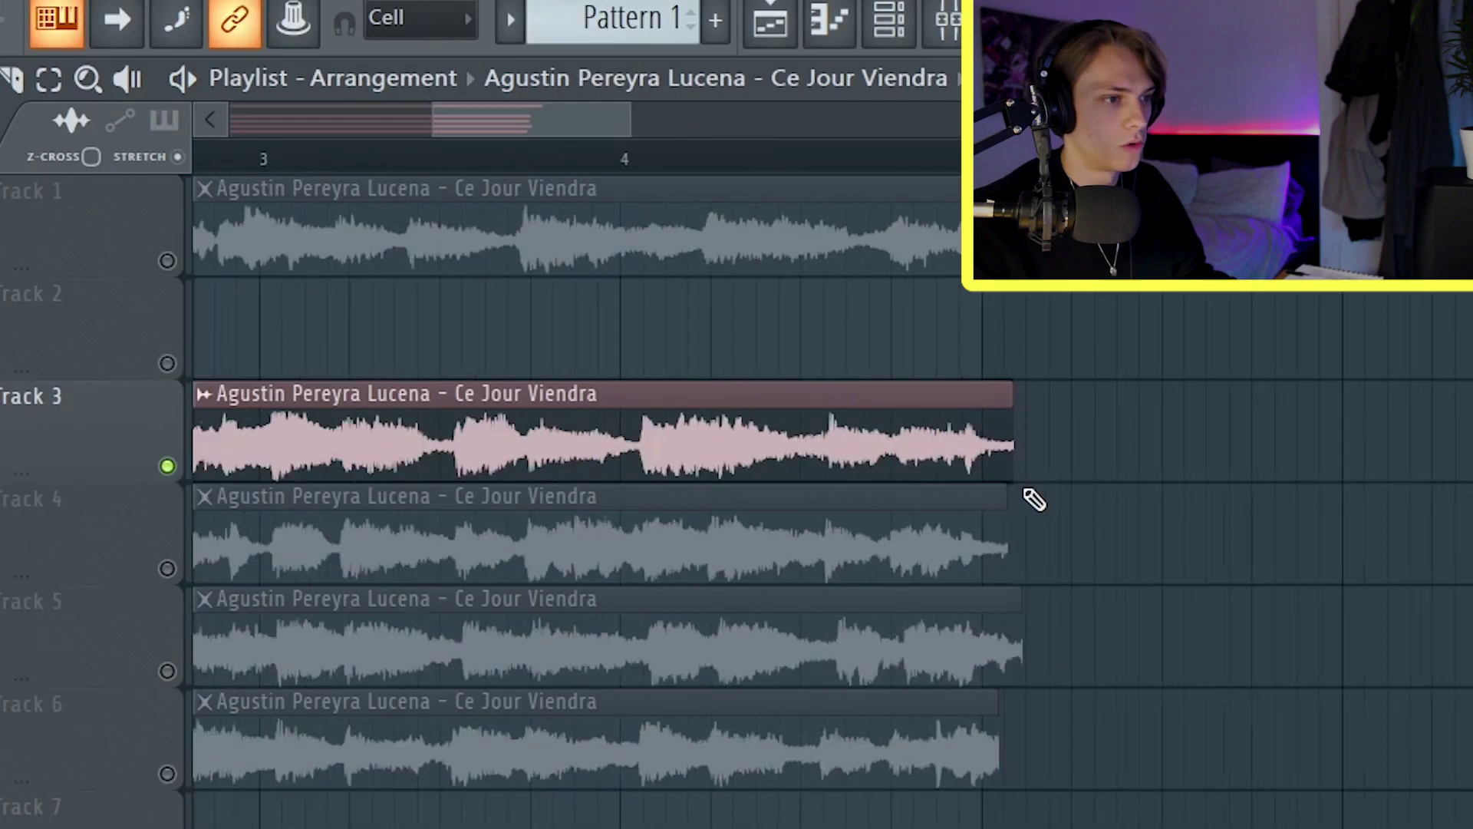
drag(1013, 444, 903, 443)
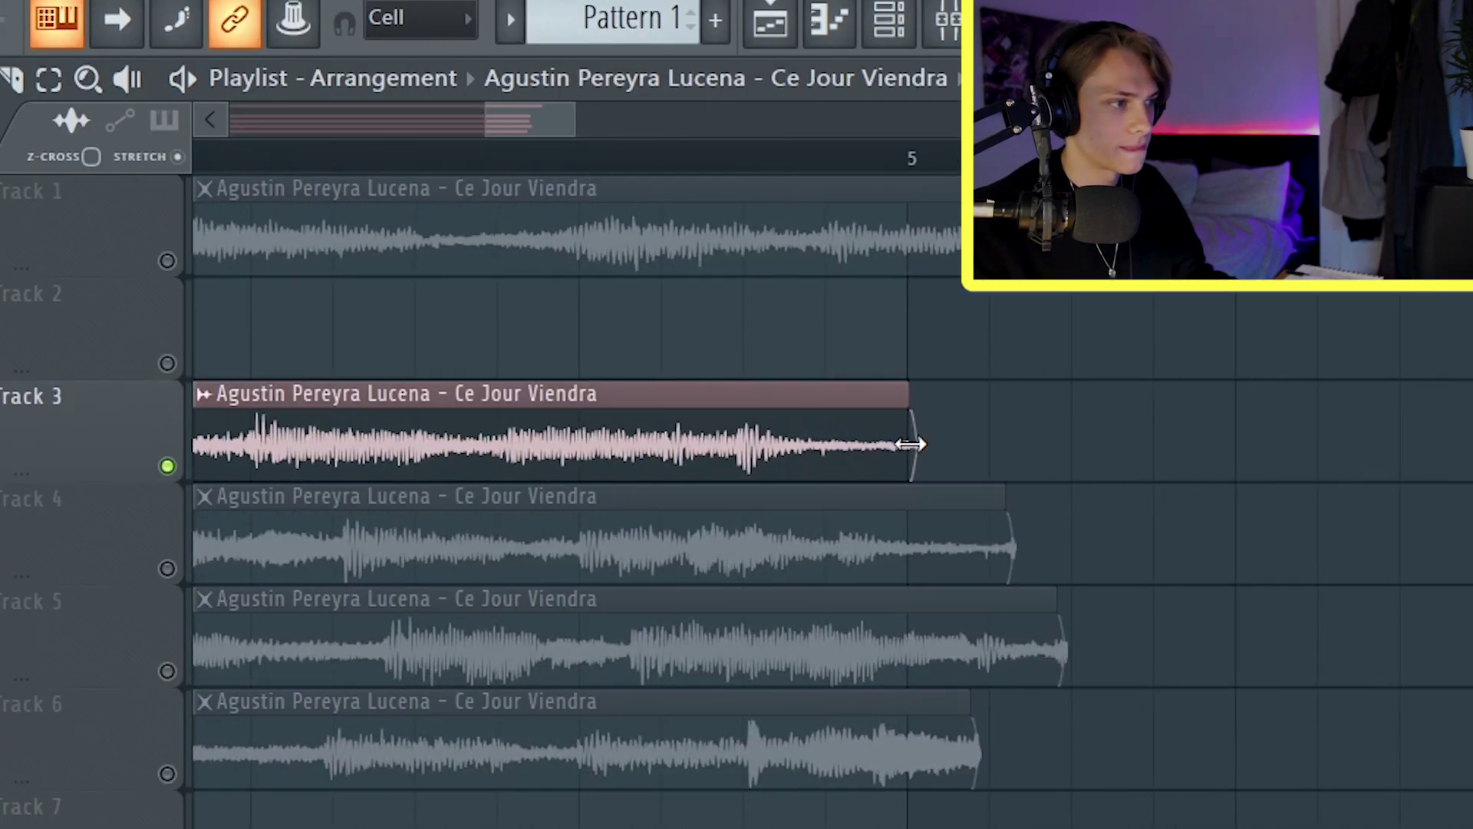
scroll(256, 565, down, 3)
Make the chops on tracks 4 and 5 unique and time-stretch the track 4 chop to end at bar 5
right_click(169, 568)
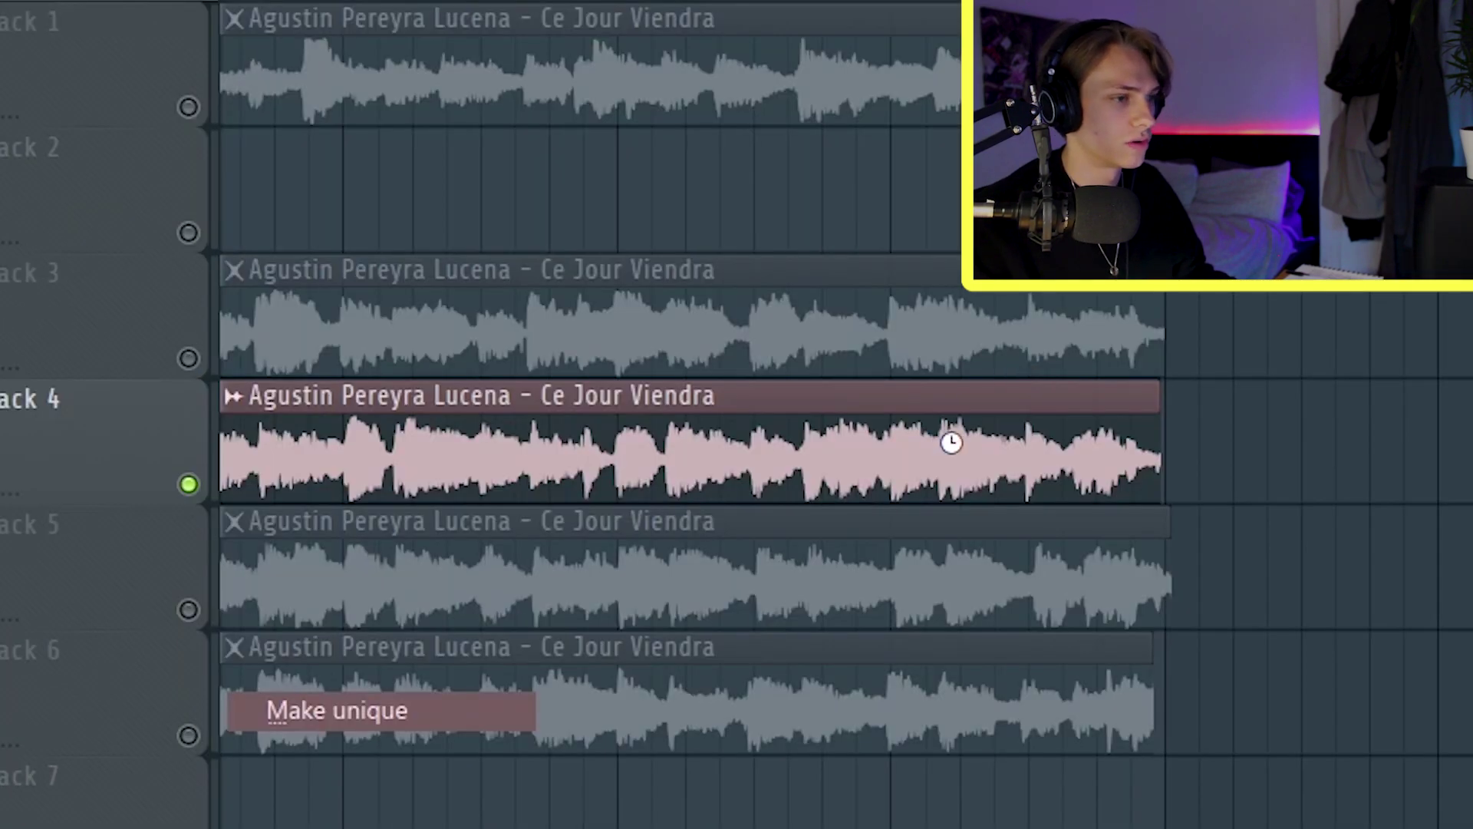
drag(1151, 460, 1190, 471)
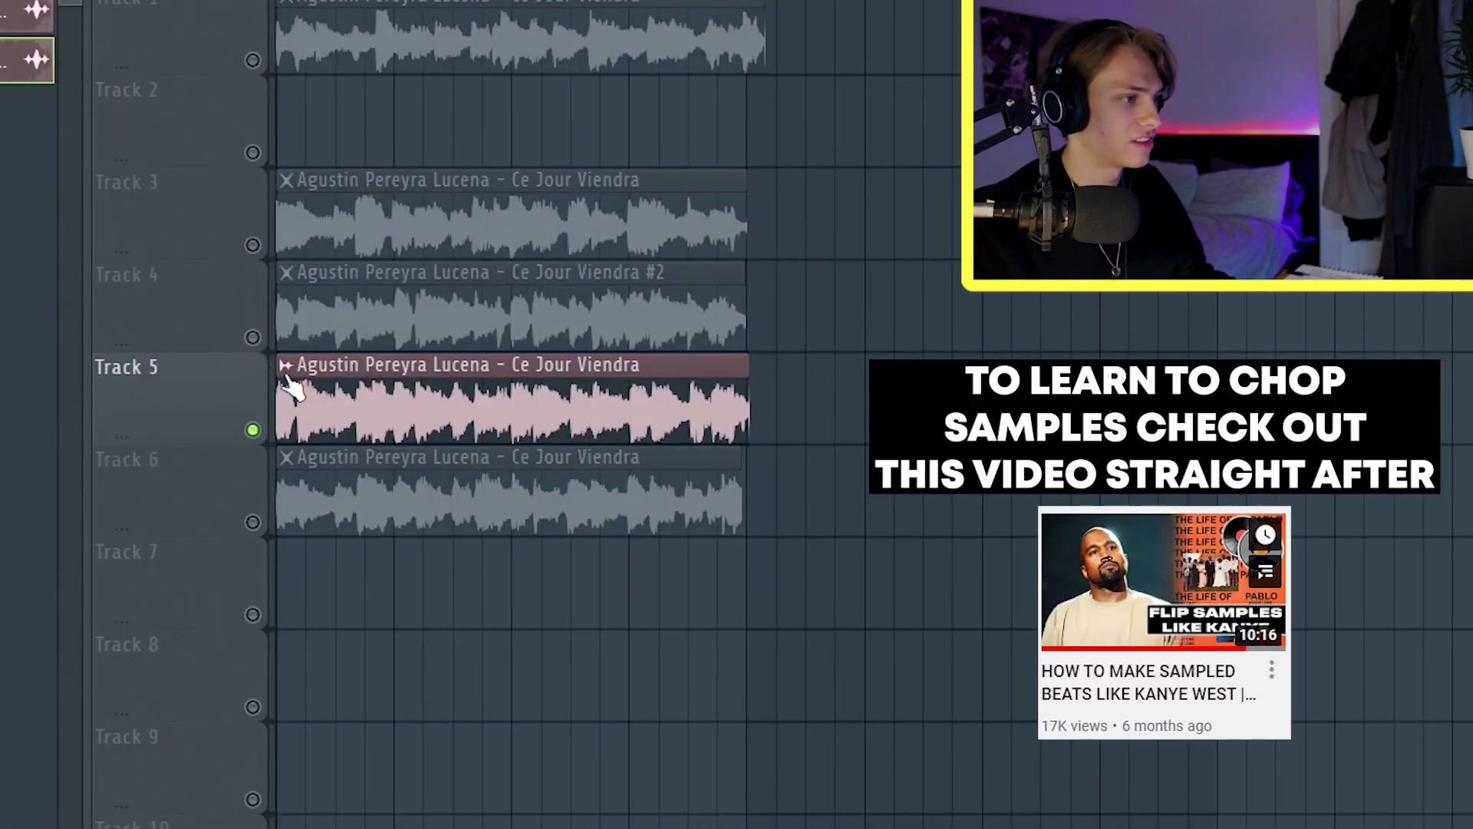
click(286, 367)
click(375, 596)
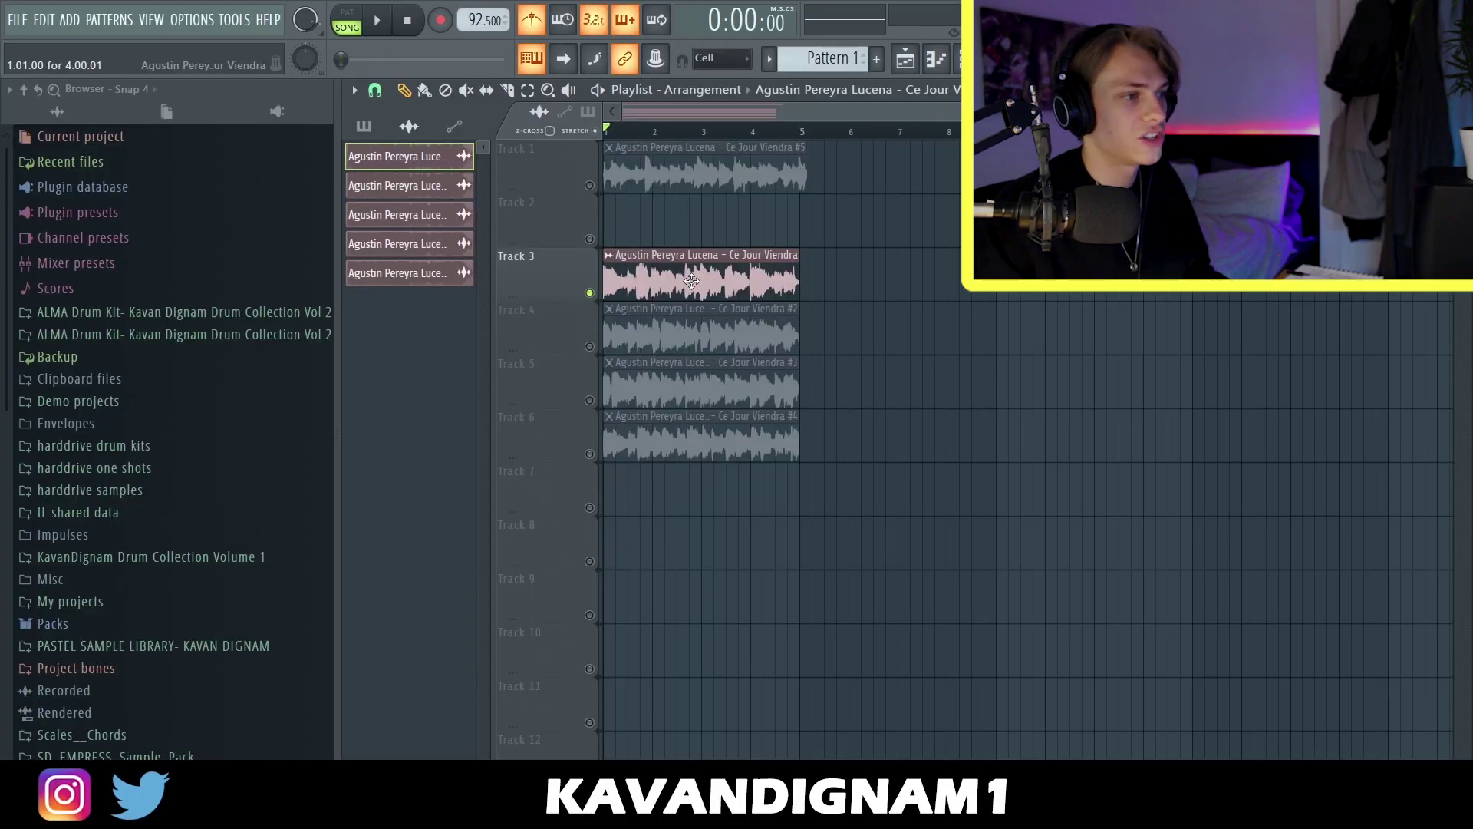
Audition the track 3 chop and render the four-bar song selection from the master mixer track as a 32Bit float stereo WAV
double_click(691, 280)
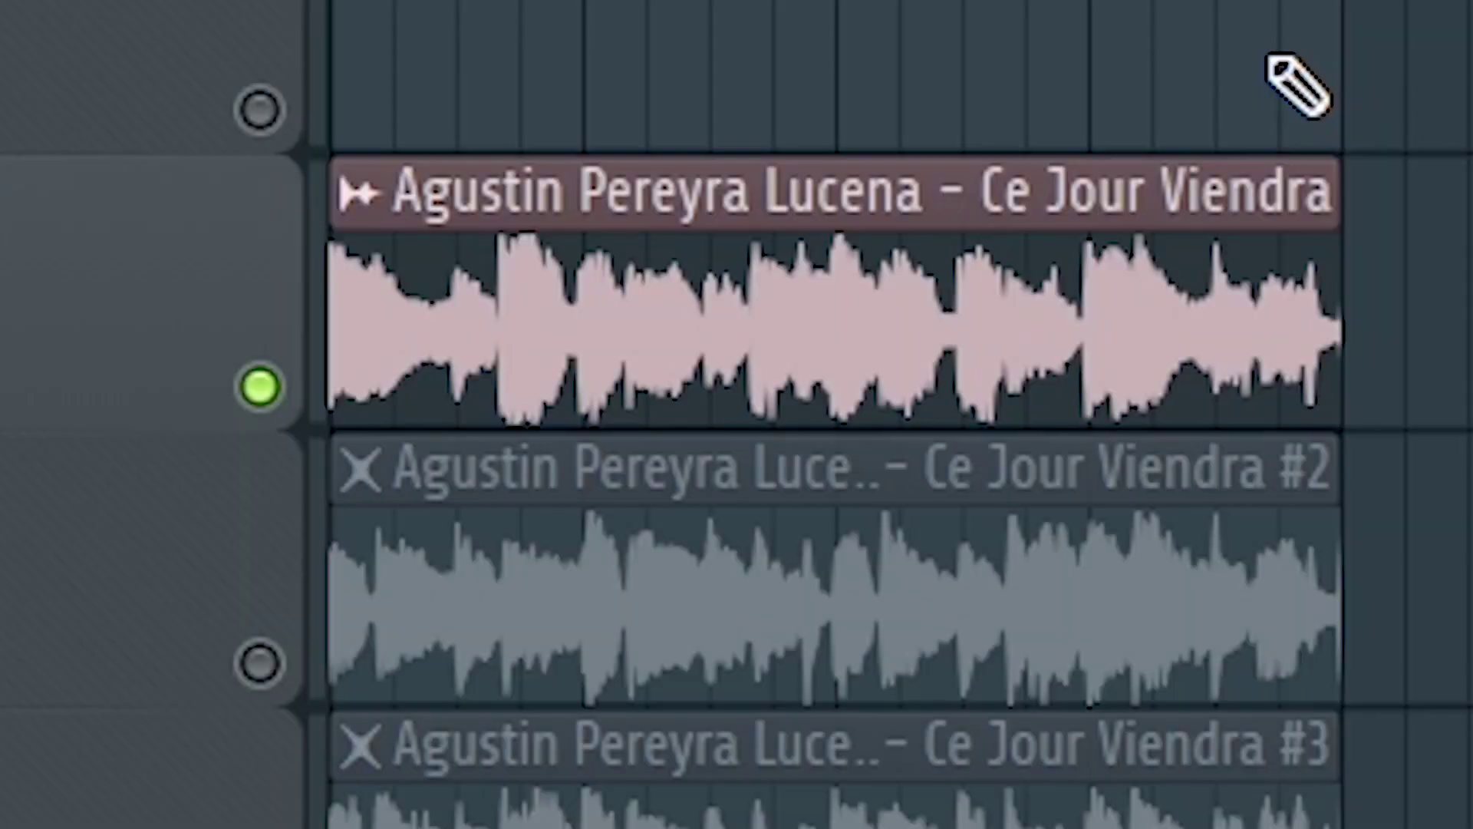
key(space)
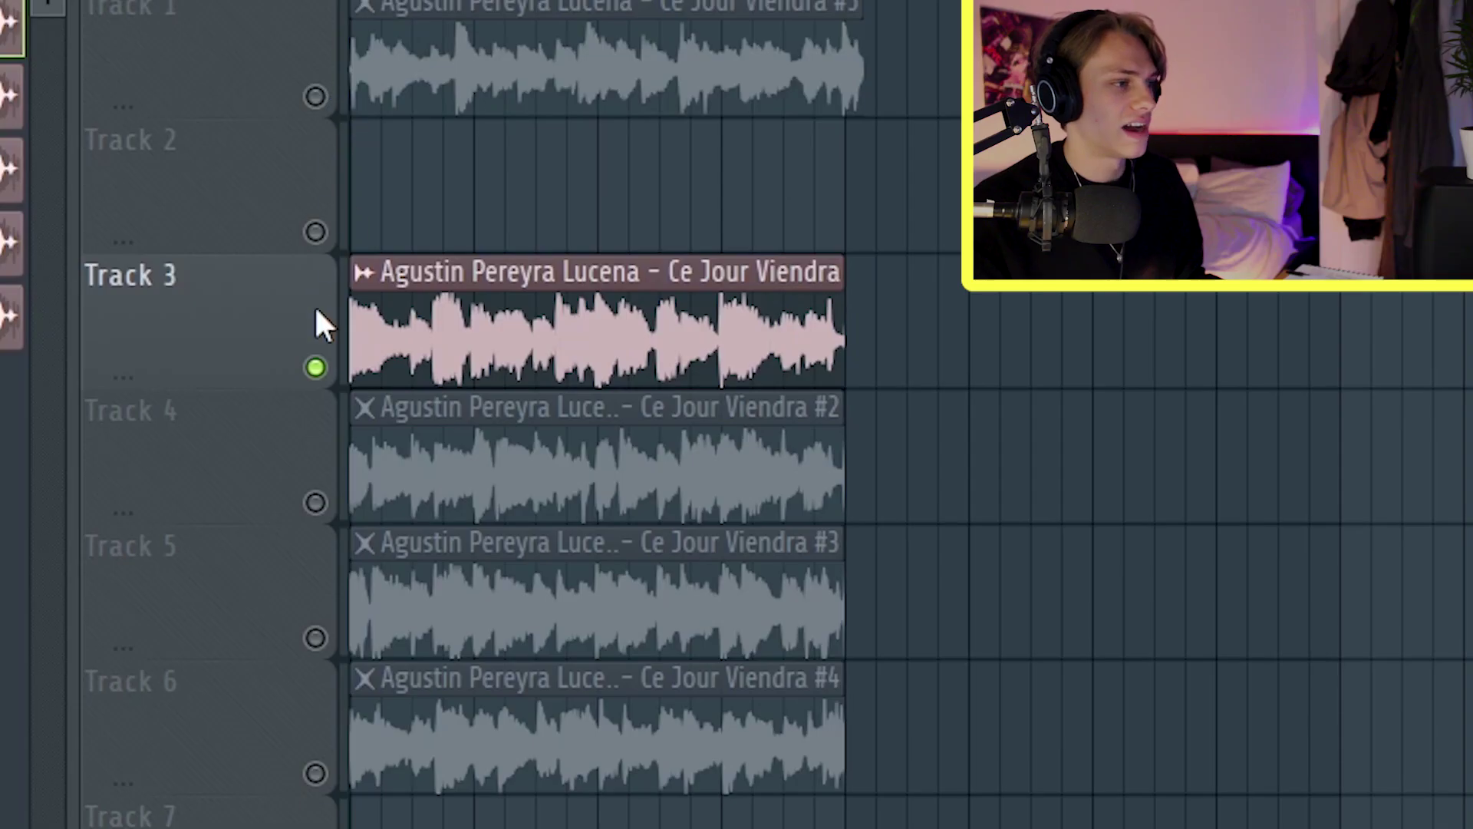
right_click(315, 96)
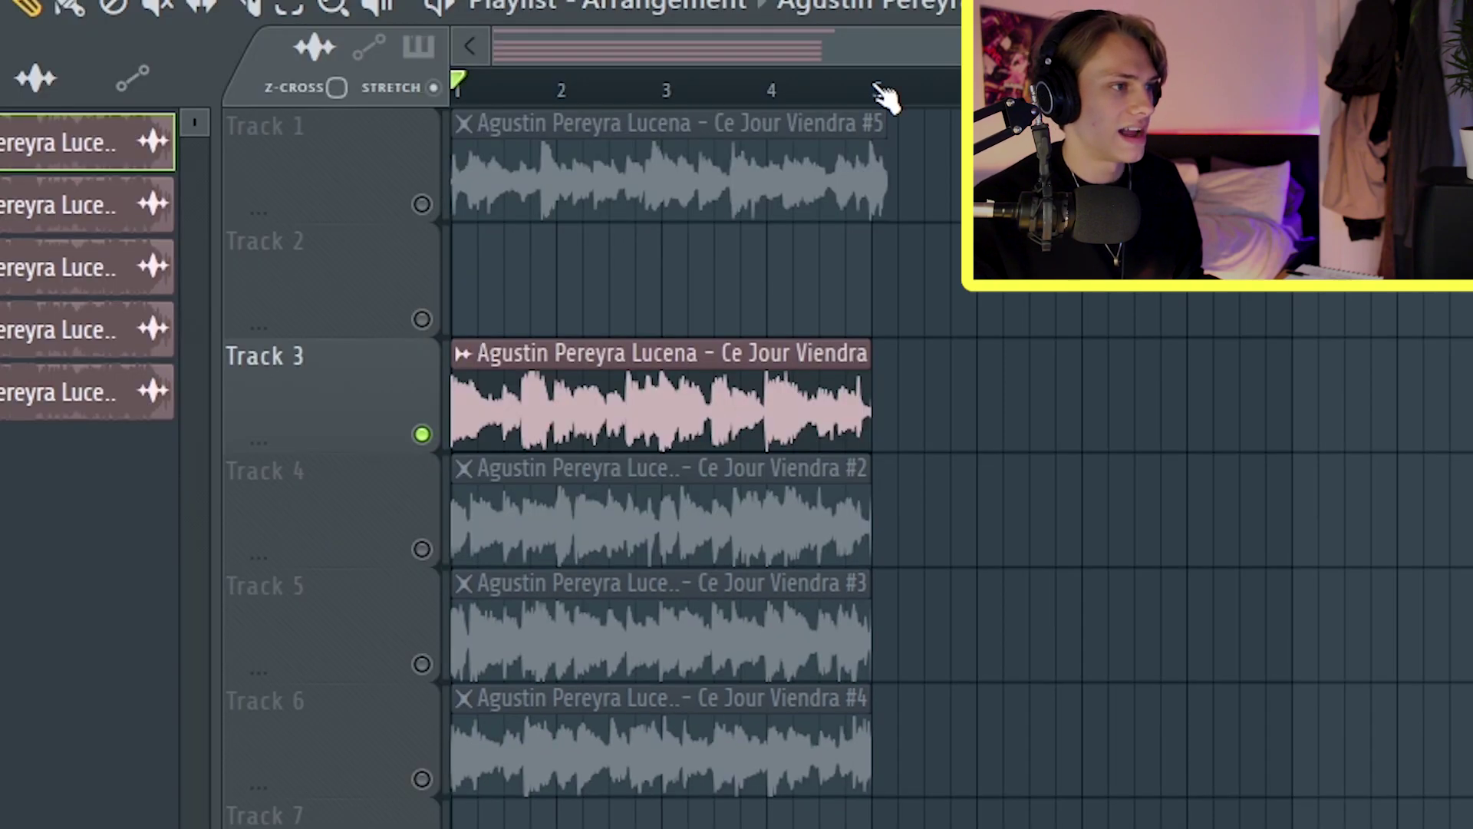
key(ctrl+a)
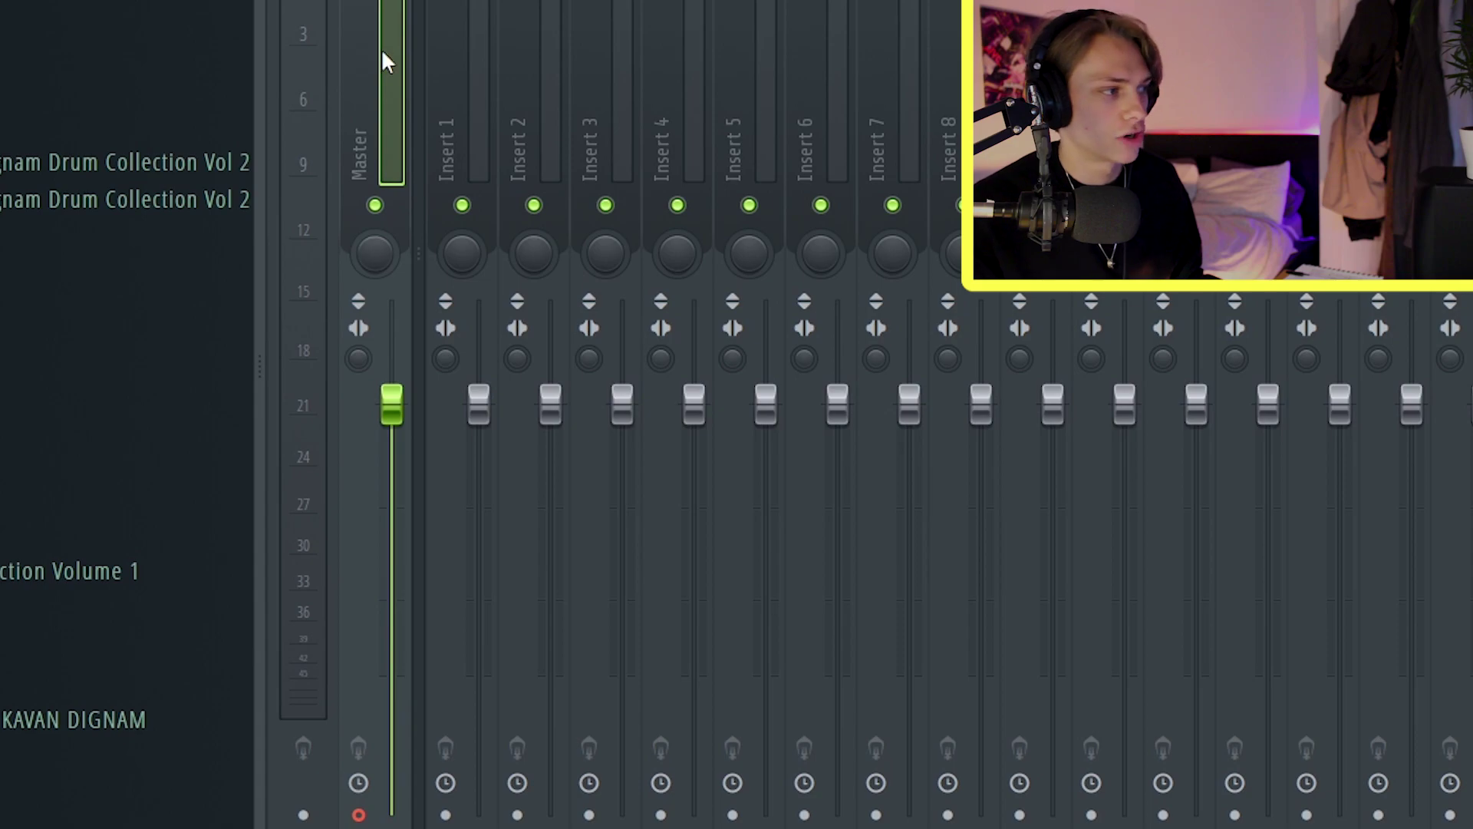
key(alt+r)
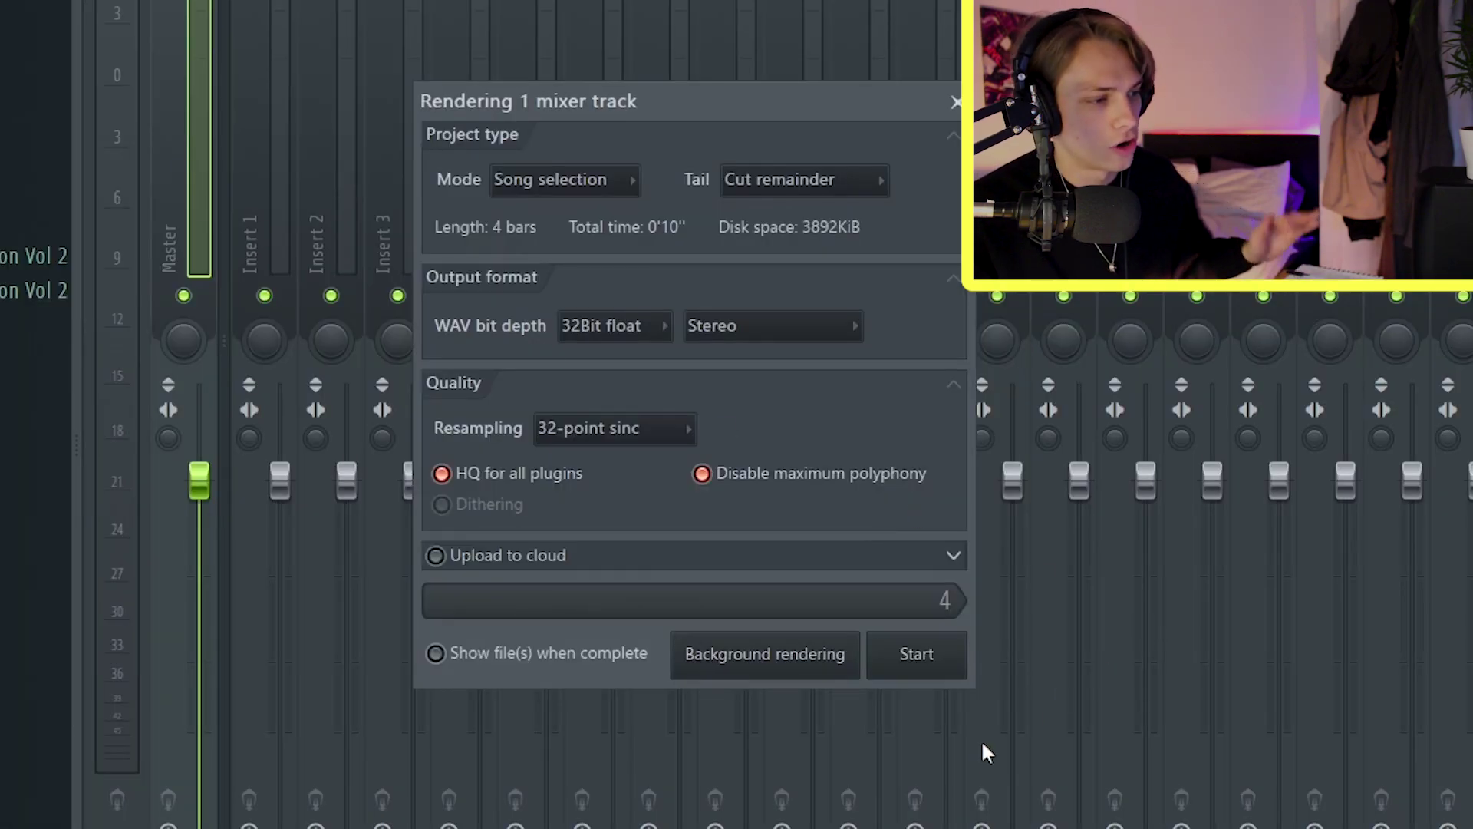
click(916, 653)
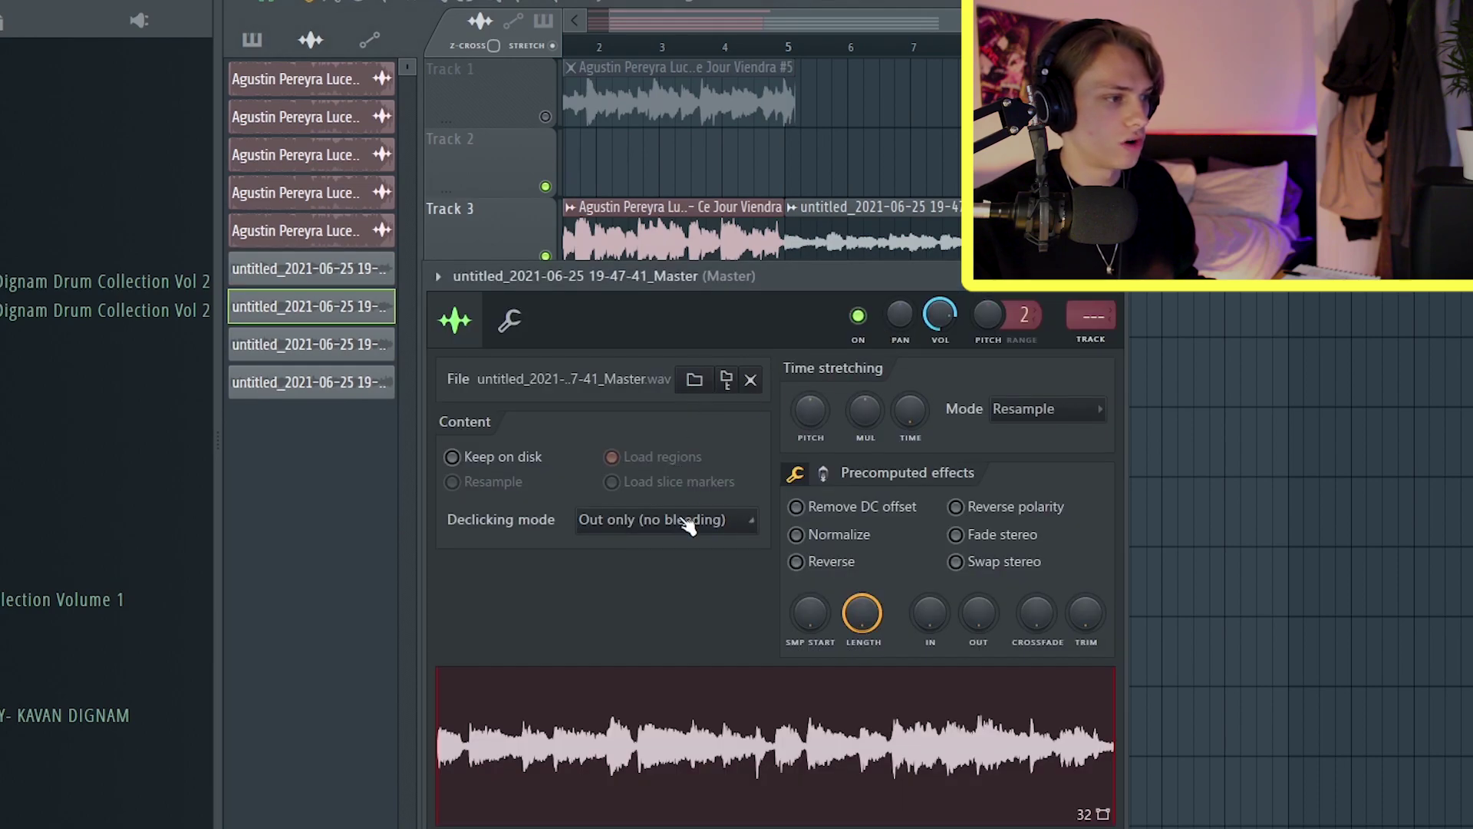
Change the declicking mode of the rendered 19-47-41 master clip
click(689, 527)
click(674, 610)
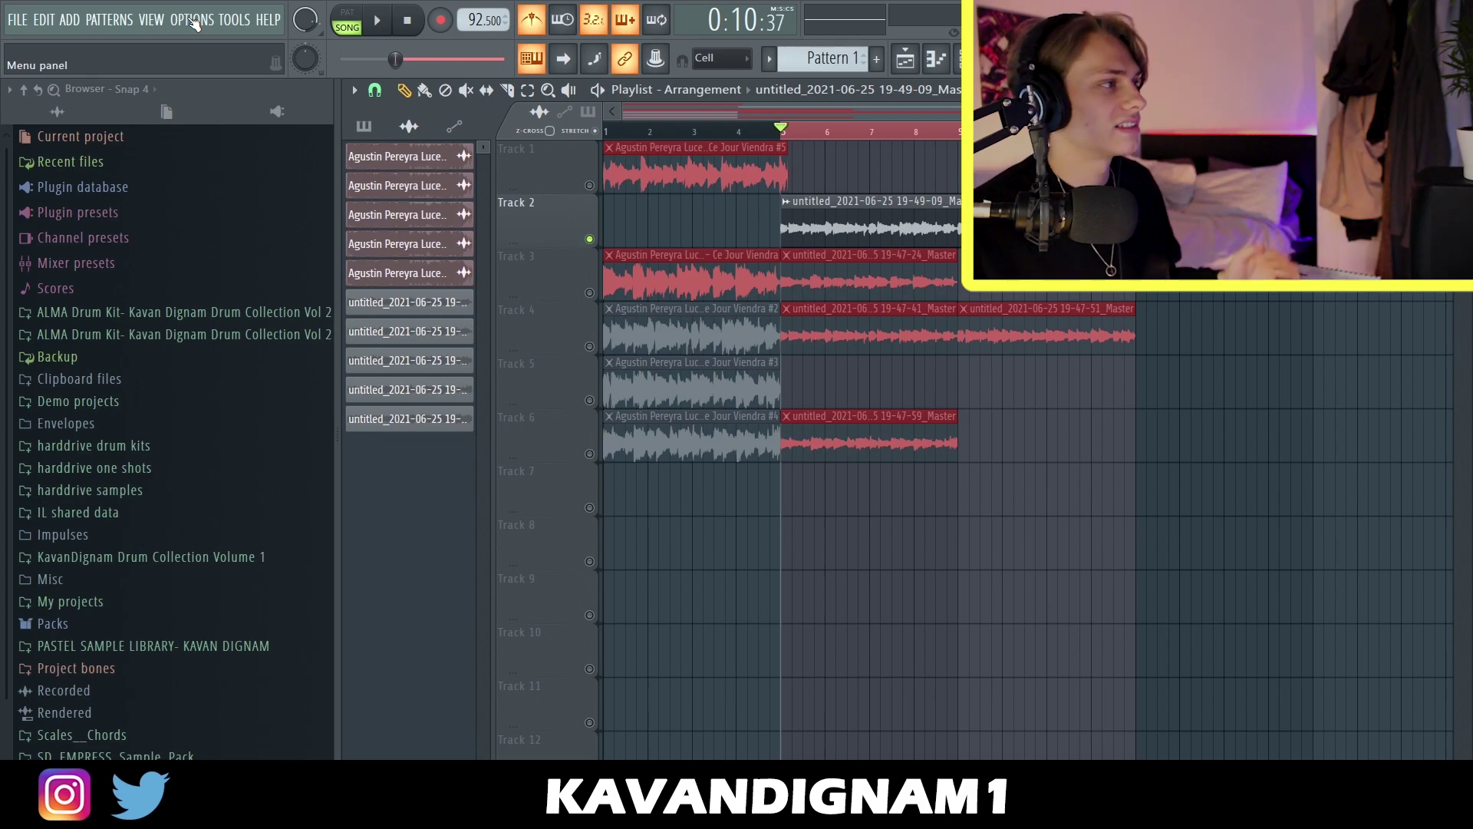
Run the macro that switches all audio clips to another stretching mode and set the project tempo to 80 BPM
click(234, 20)
mouse_move(392, 86)
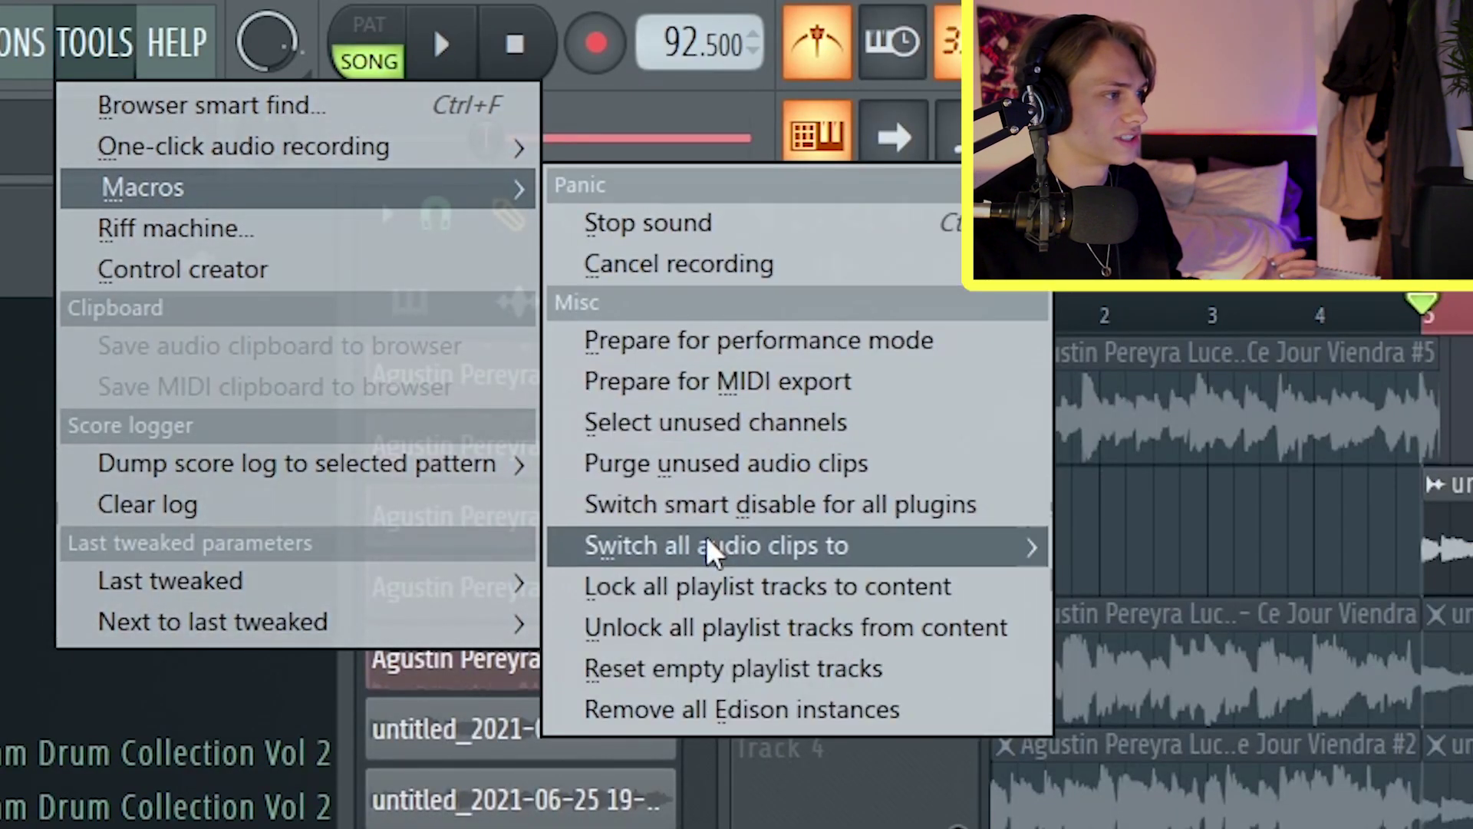
mouse_move(817, 546)
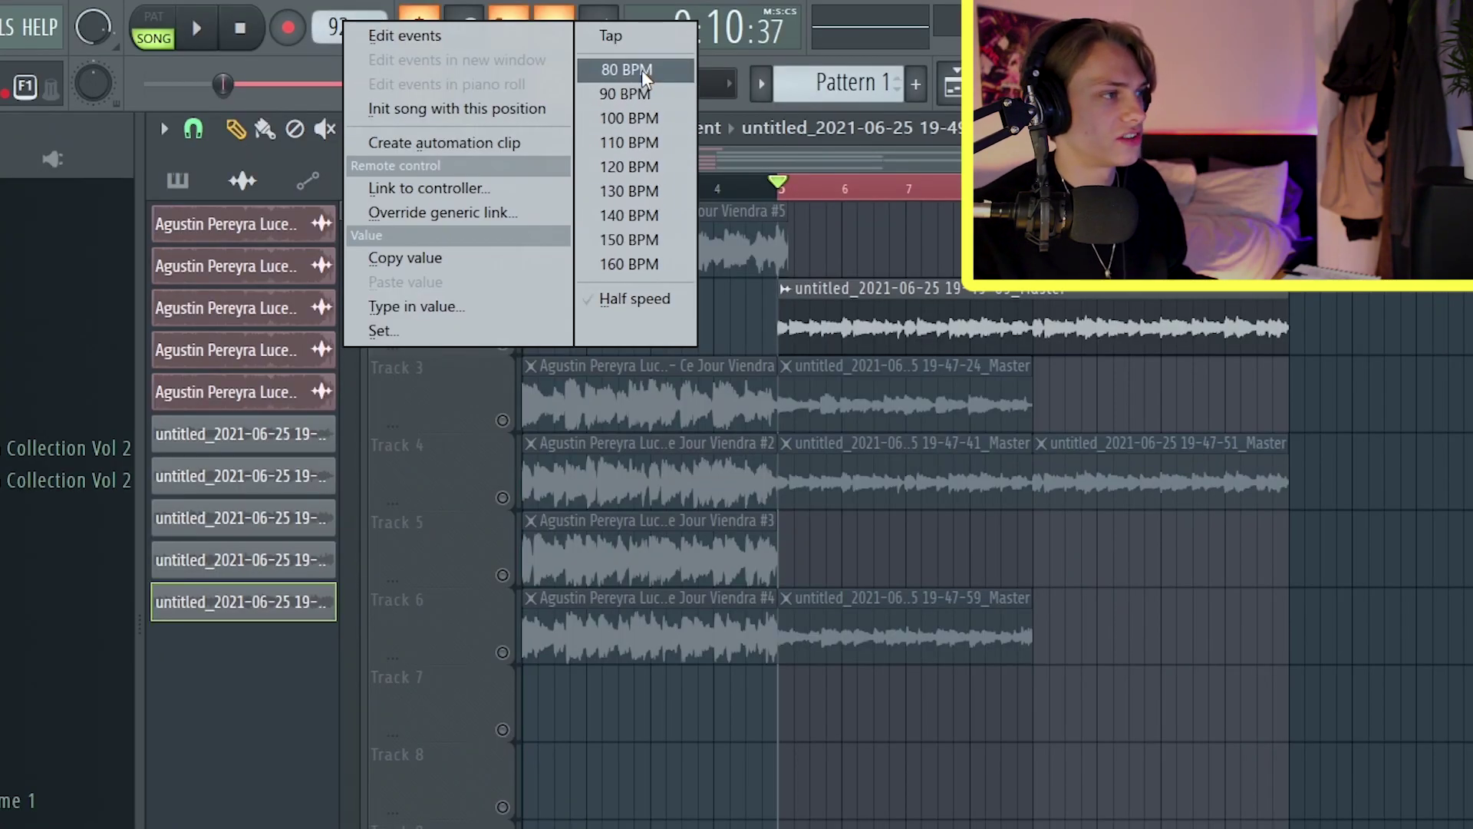
click(642, 72)
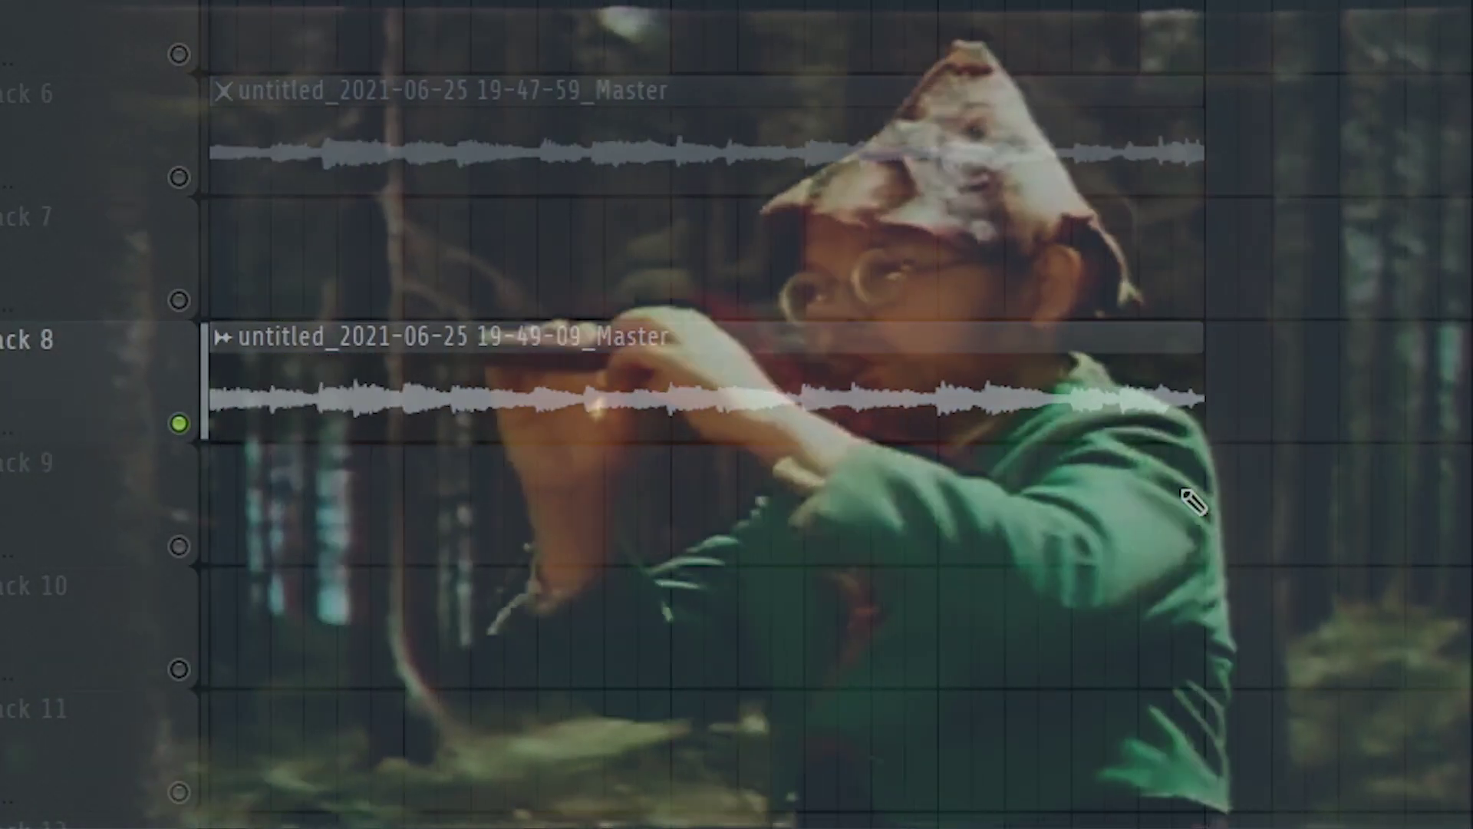
Play back the rendered sample on track 8 and look through the folders of the ALMA drum kit
drag(1190, 499, 1442, 491)
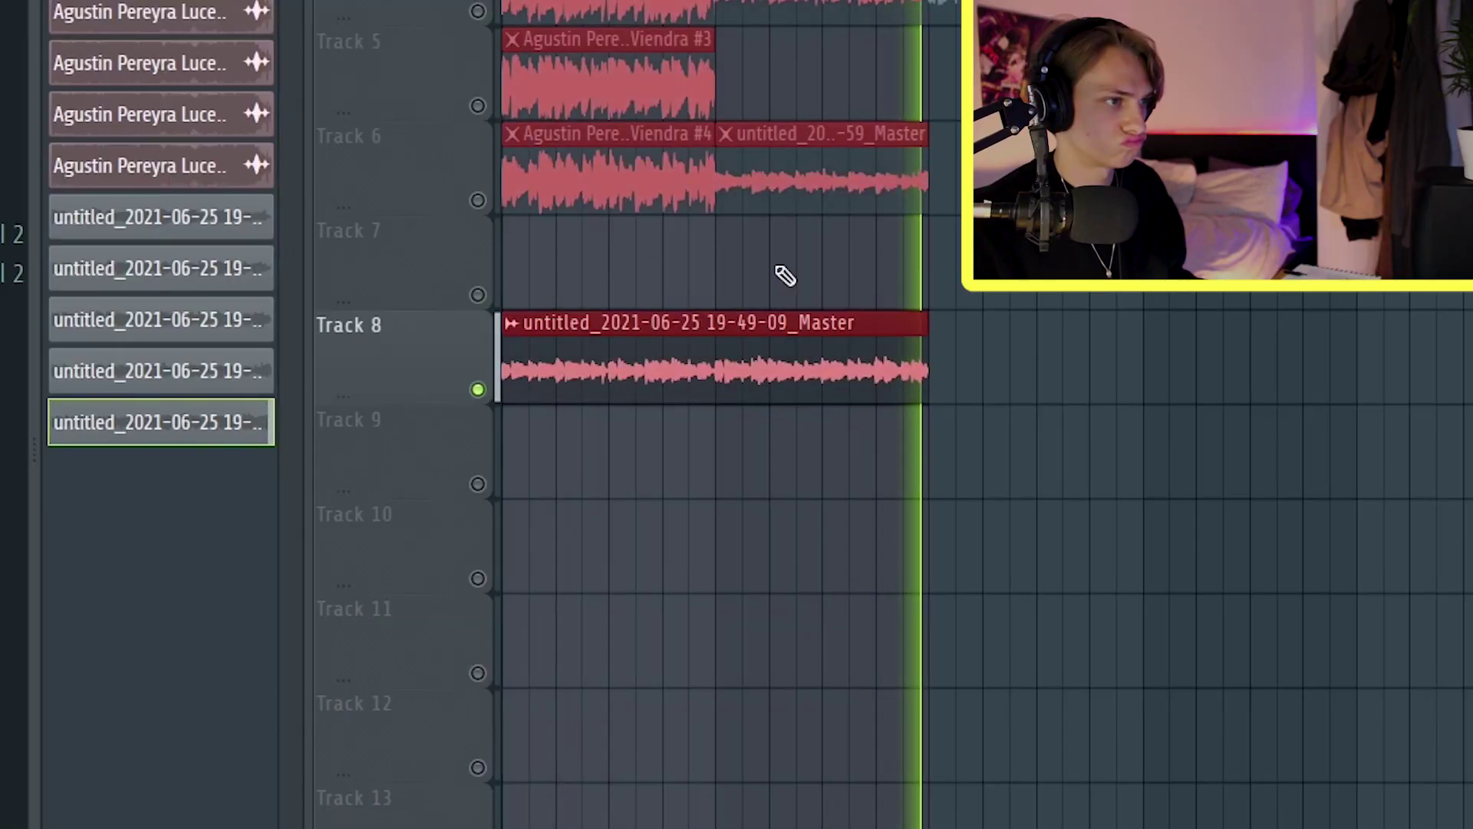
key(space)
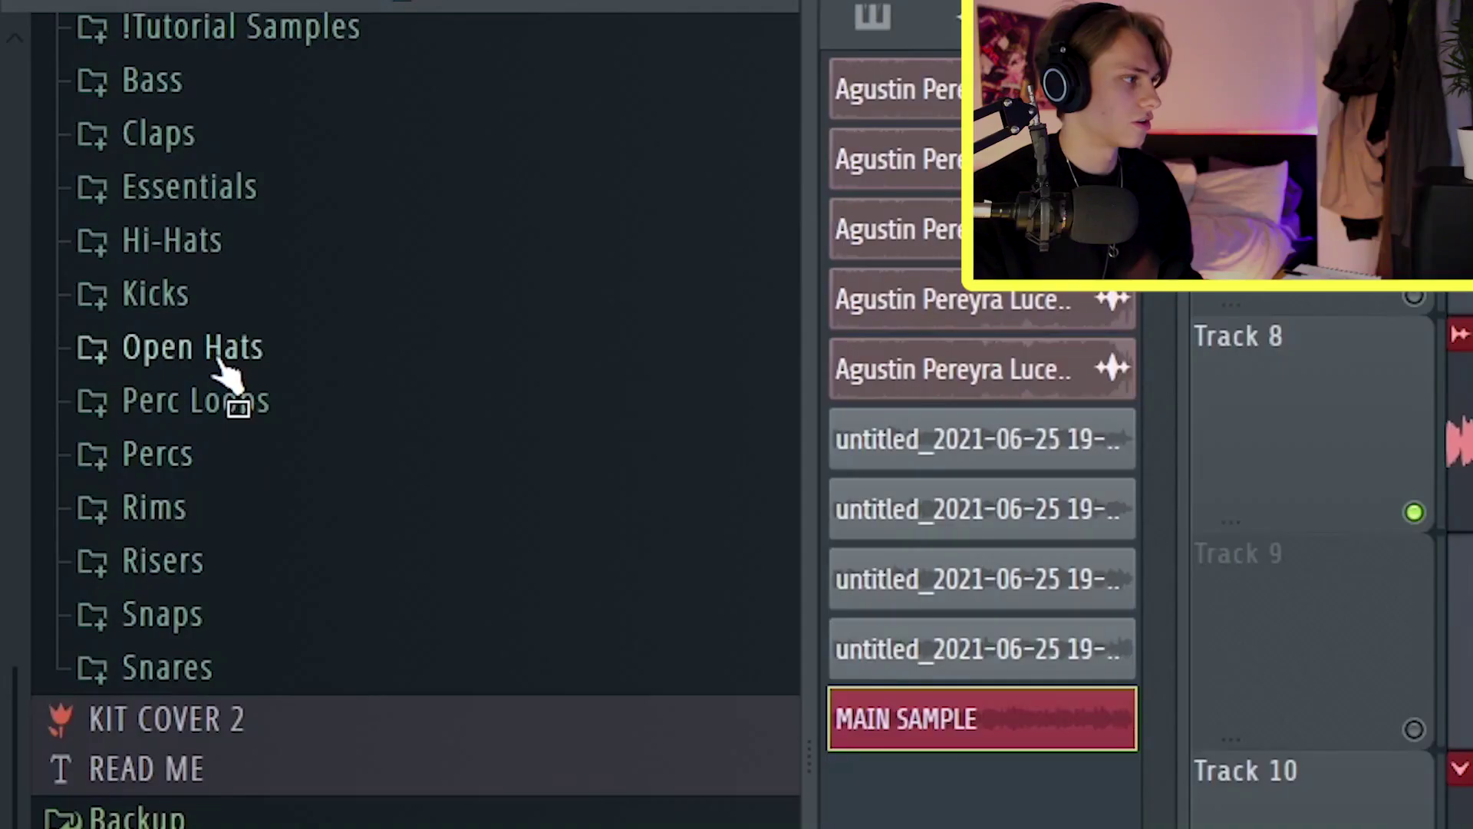
scroll(230, 378, up, 3)
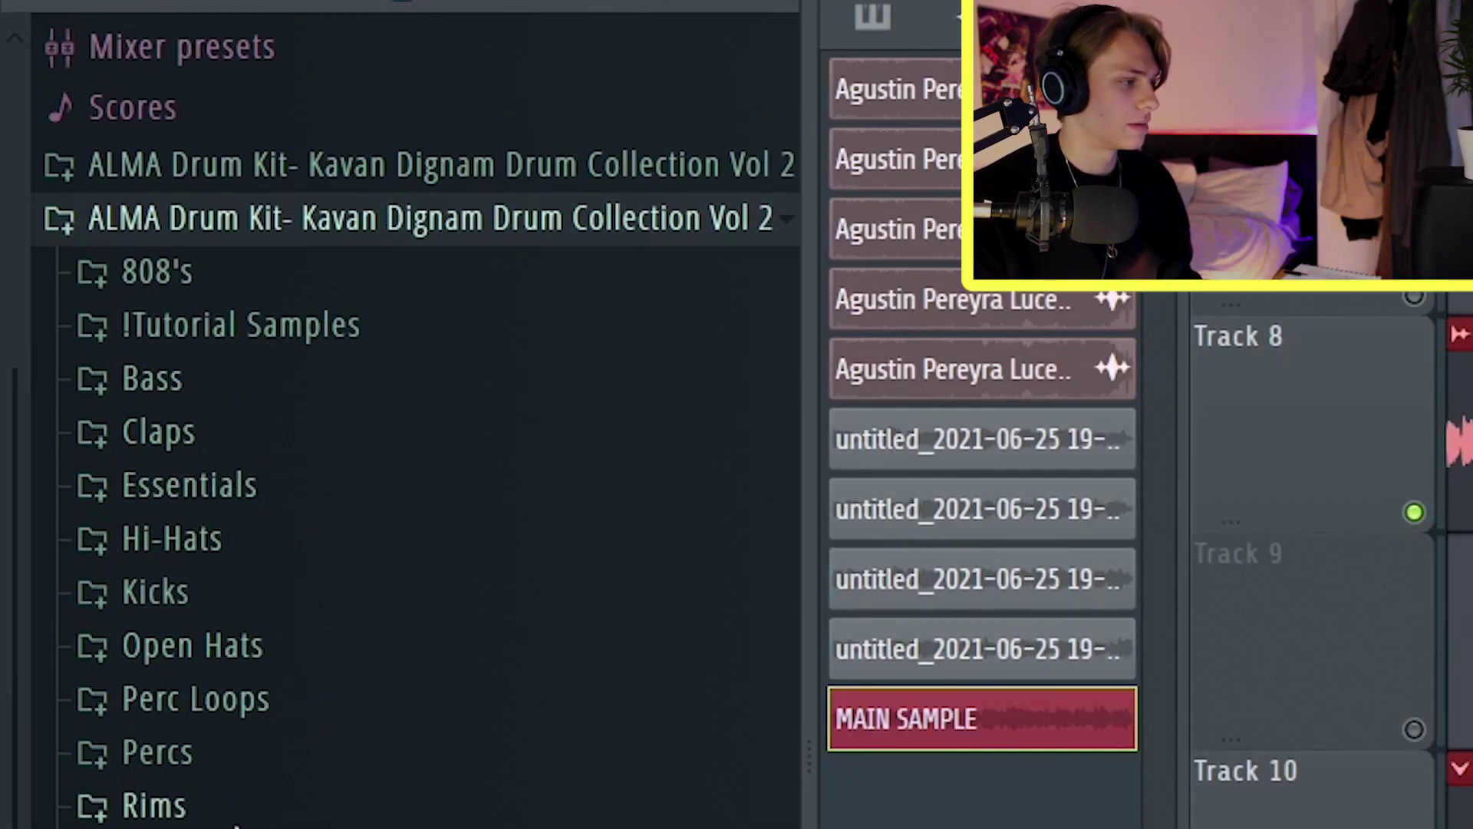
scroll(414, 461, down, 2)
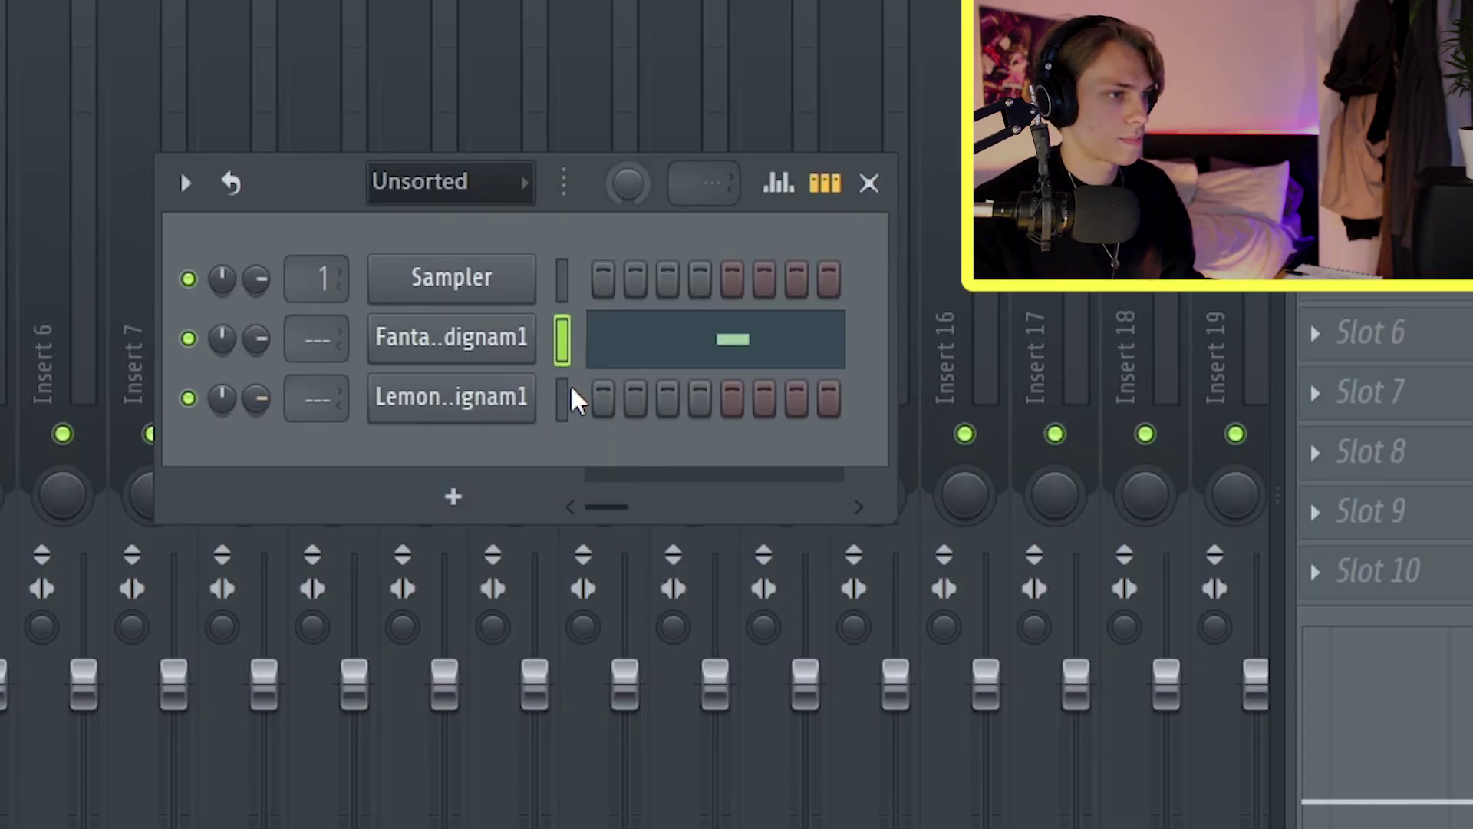
Give the Lemon channel the same note as the Fanta channel and balance both channels' volumes during playback
click(567, 407)
scroll(247, 400, up, 3)
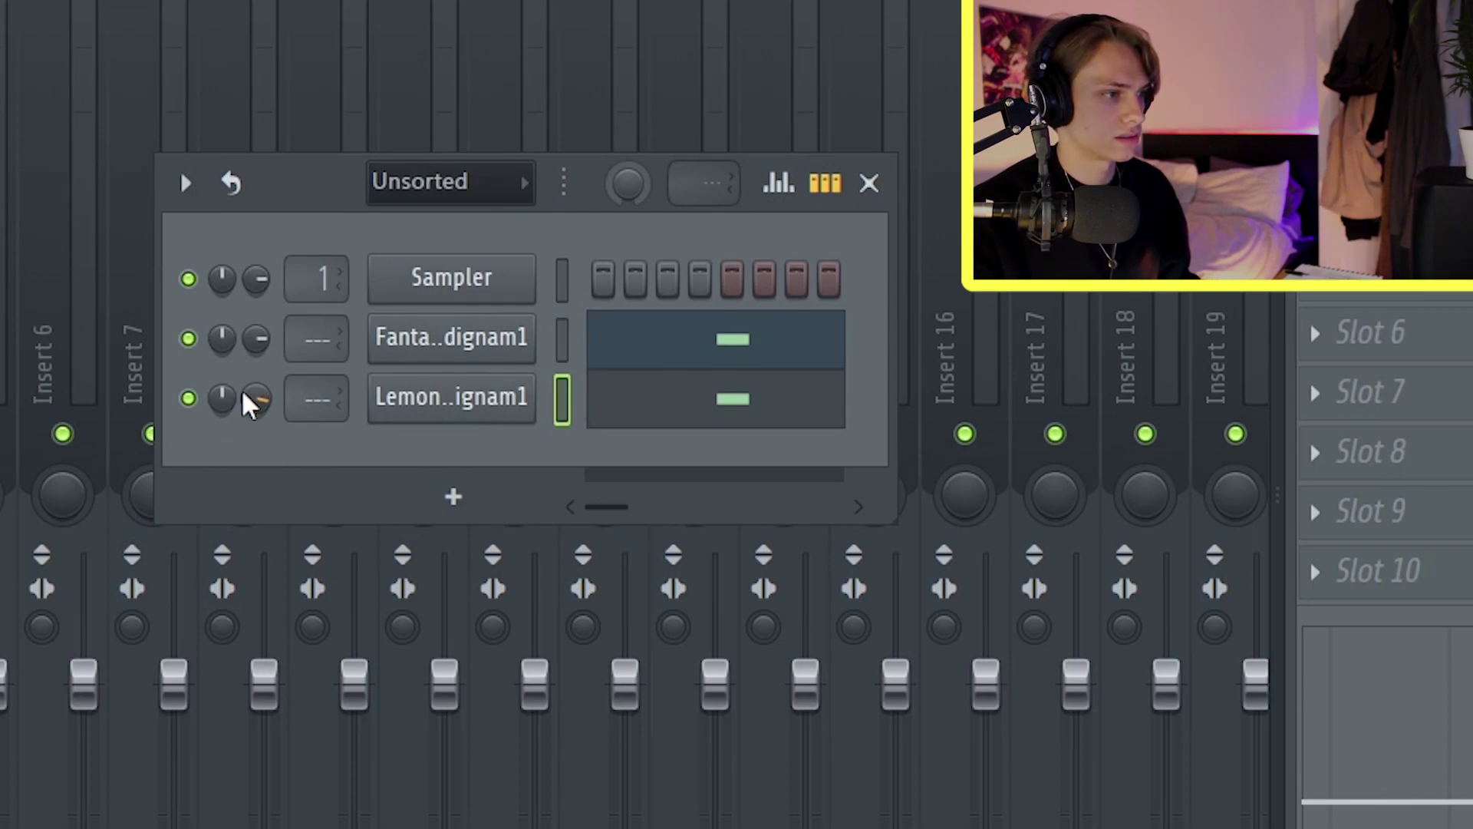
scroll(261, 401, down, 3)
key(space)
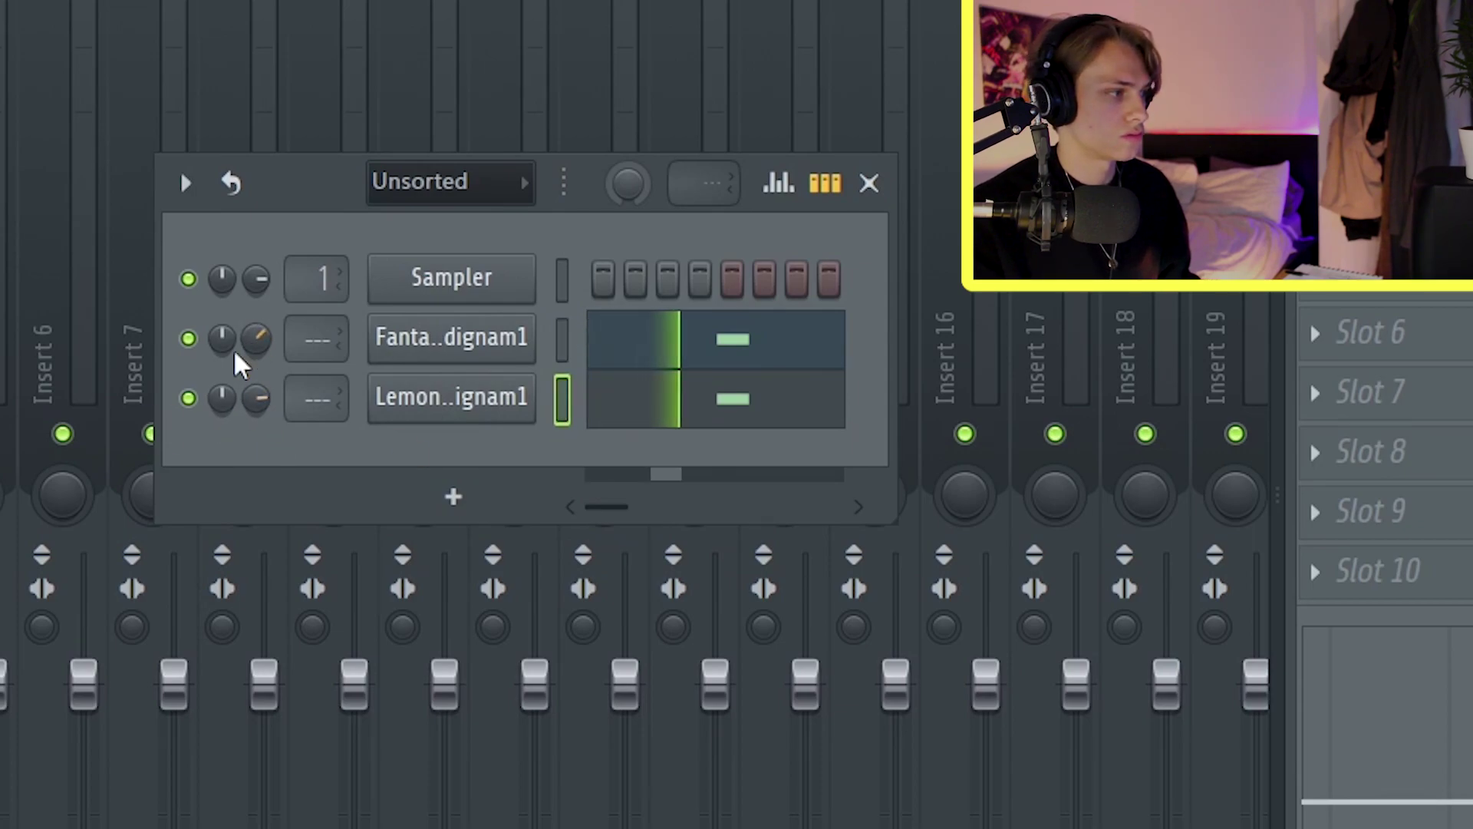
drag(255, 342, 255, 347)
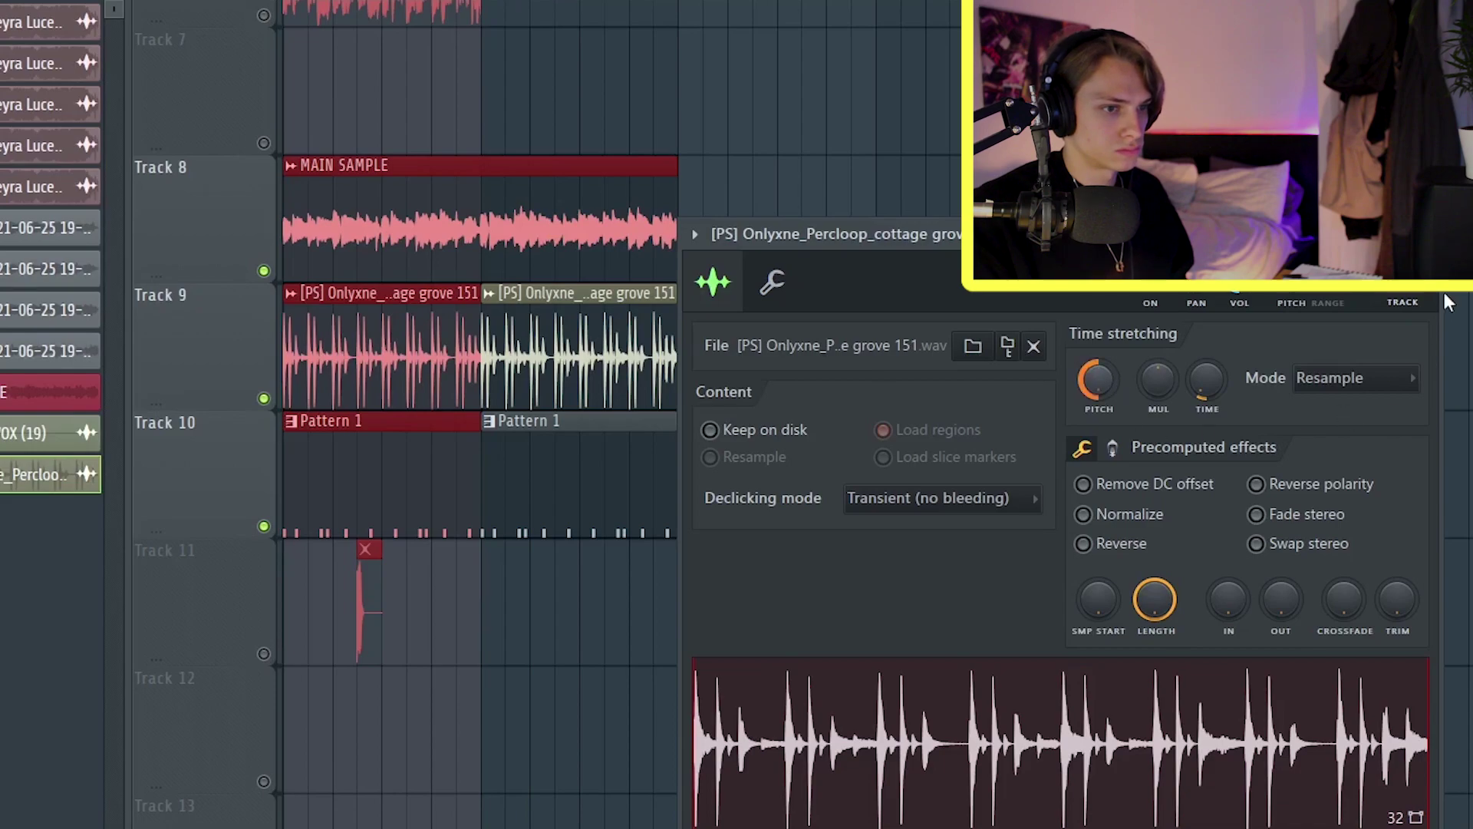
Set the percussion loop's time-stretching mode to Auto, play it with the beat and close its settings
key(ctrl+z)
key(space)
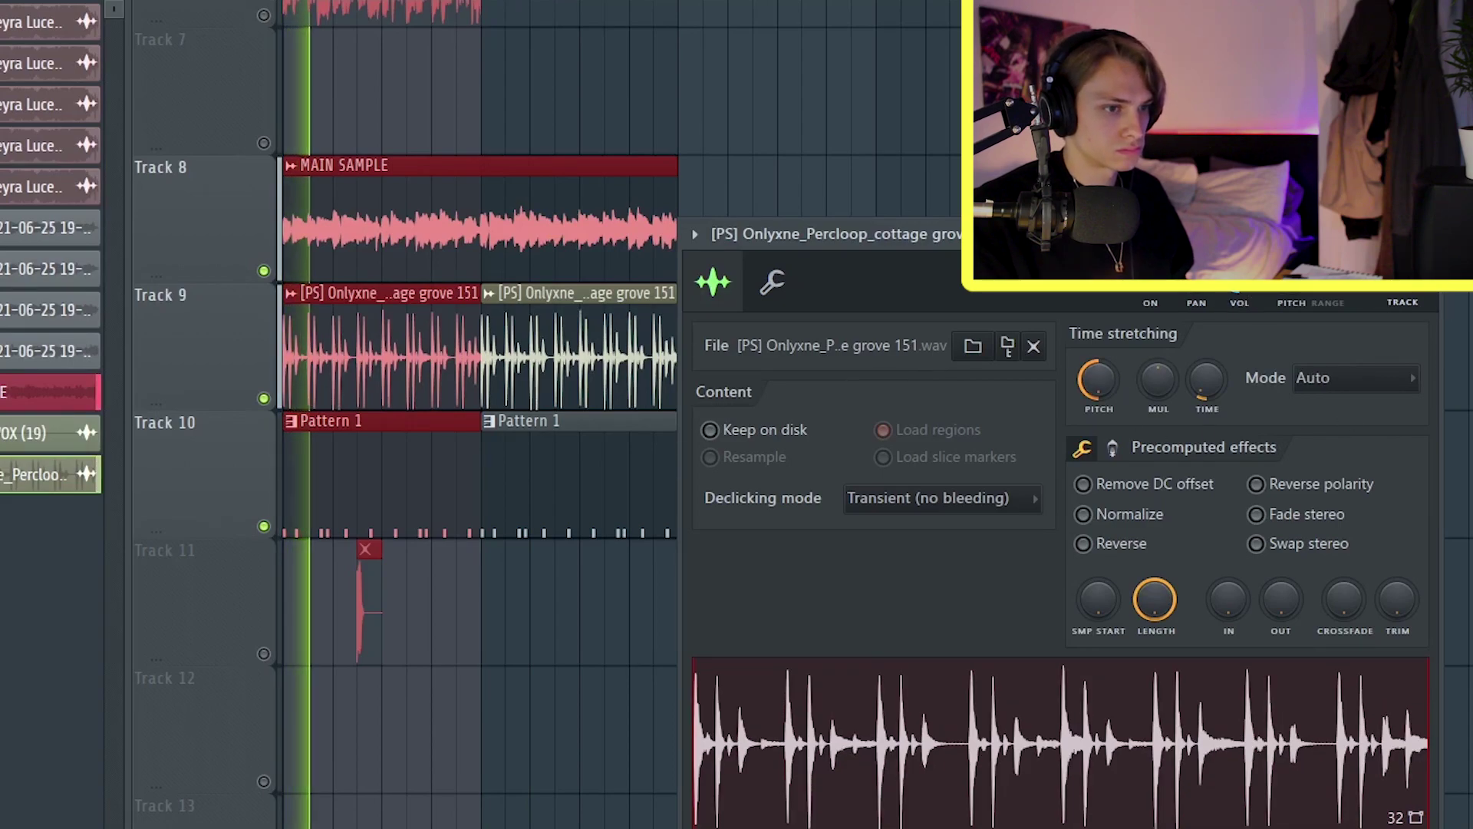
key(Escape)
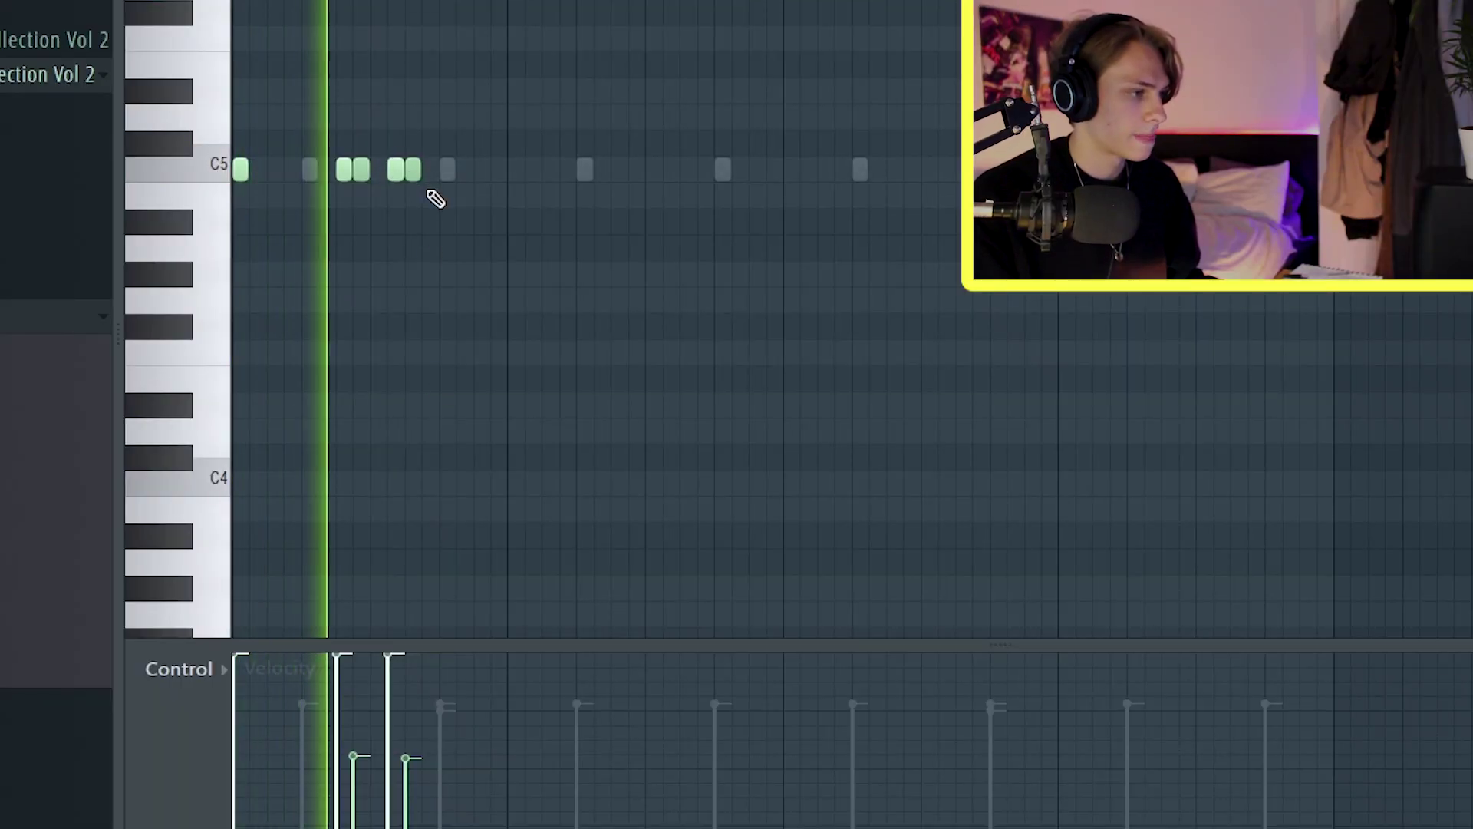
Add two more C5 notes to the Ozan Kick pattern and load Tyler Kick as a new channel directly below it
click(515, 171)
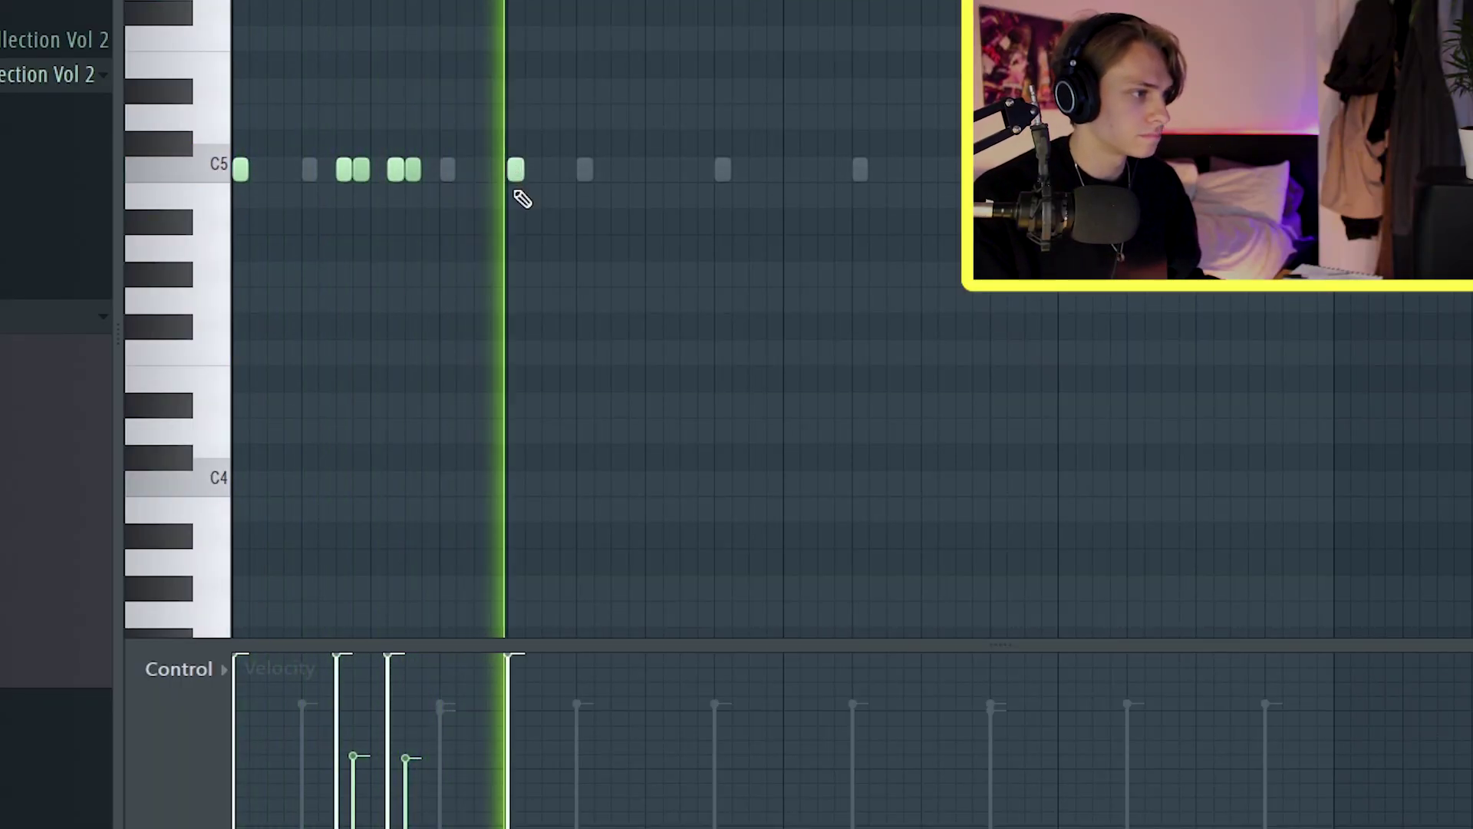
click(686, 169)
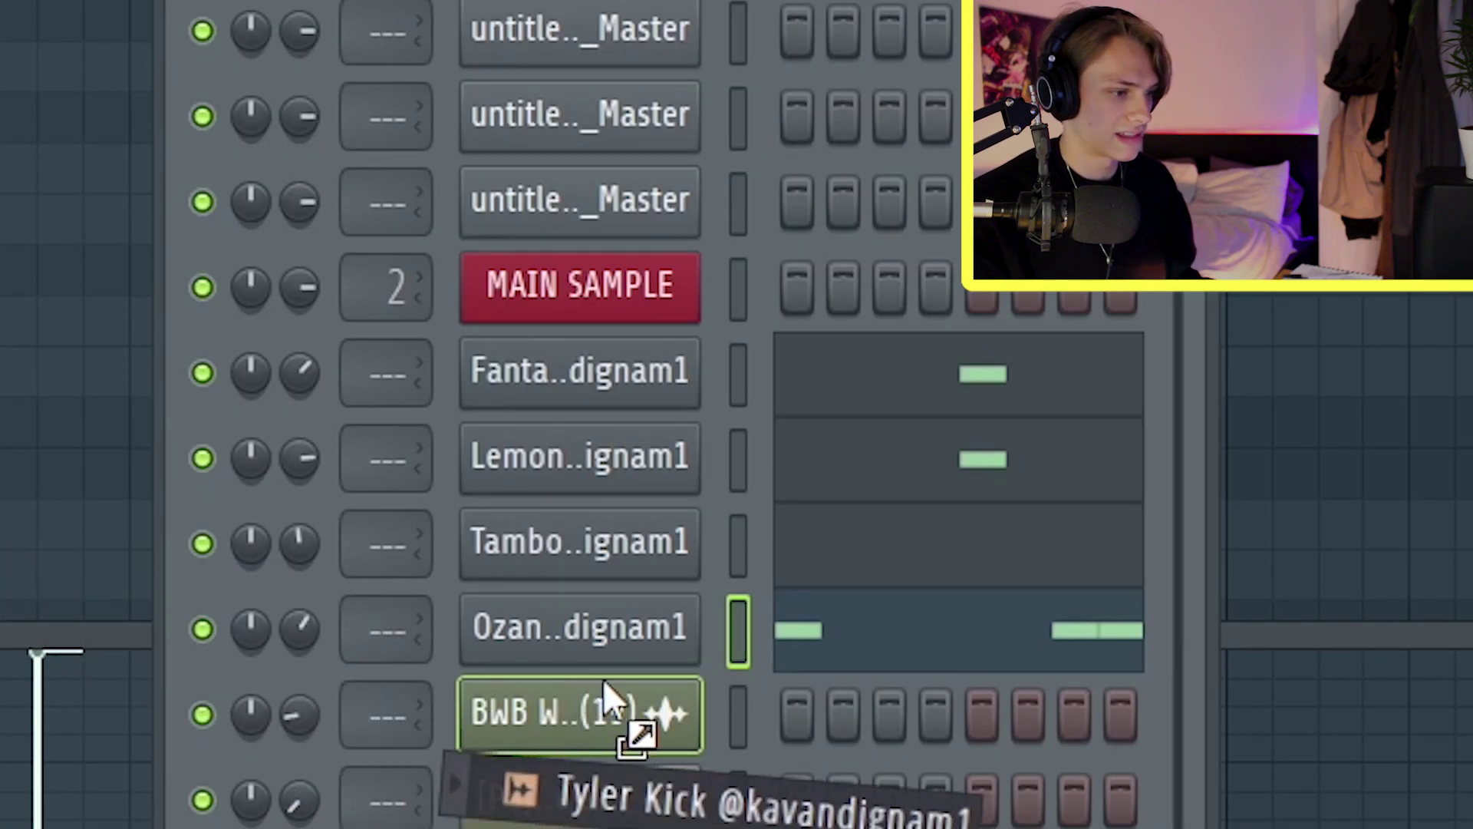
drag(603, 679, 614, 676)
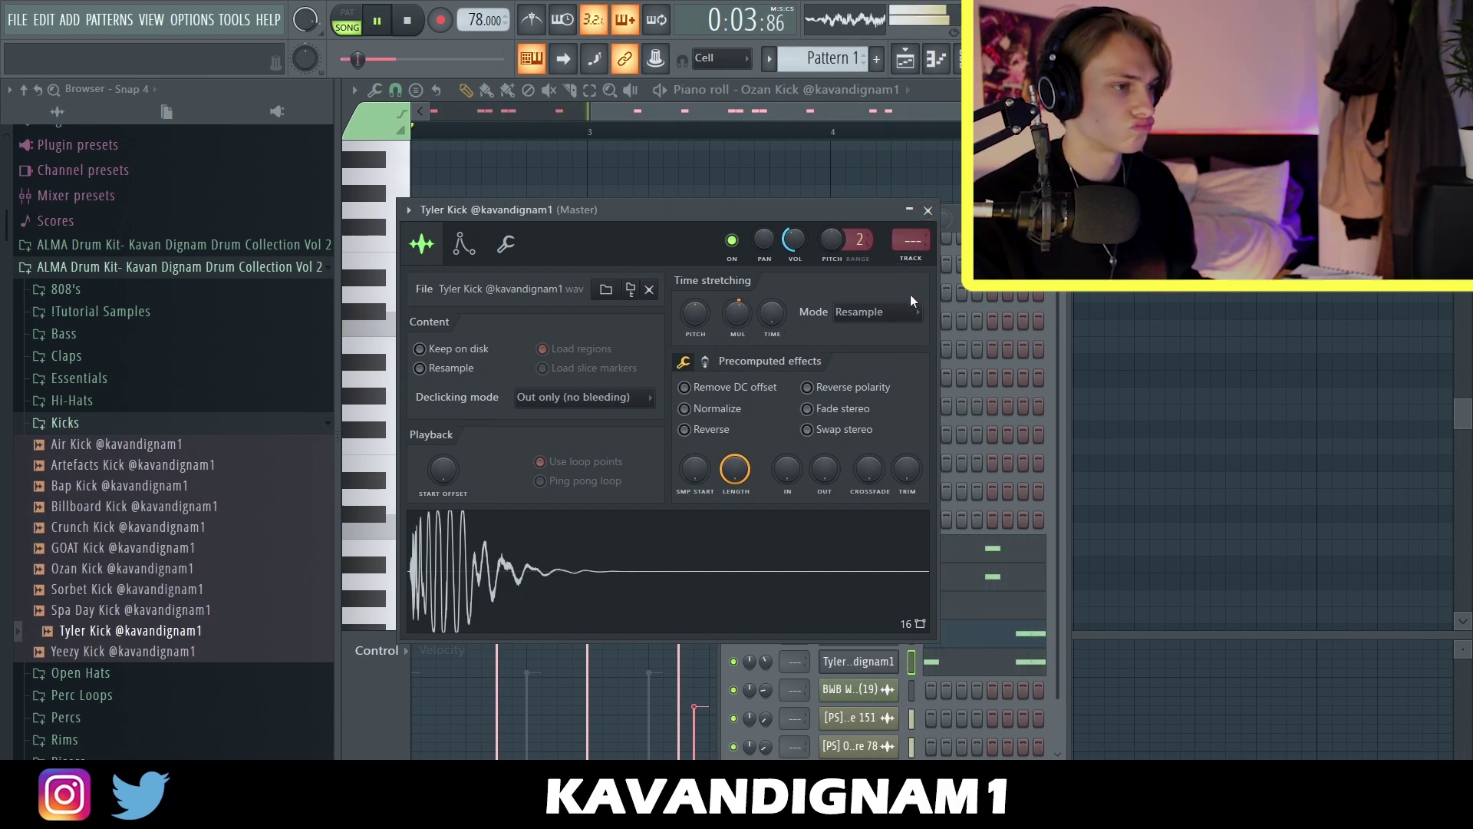
click(926, 211)
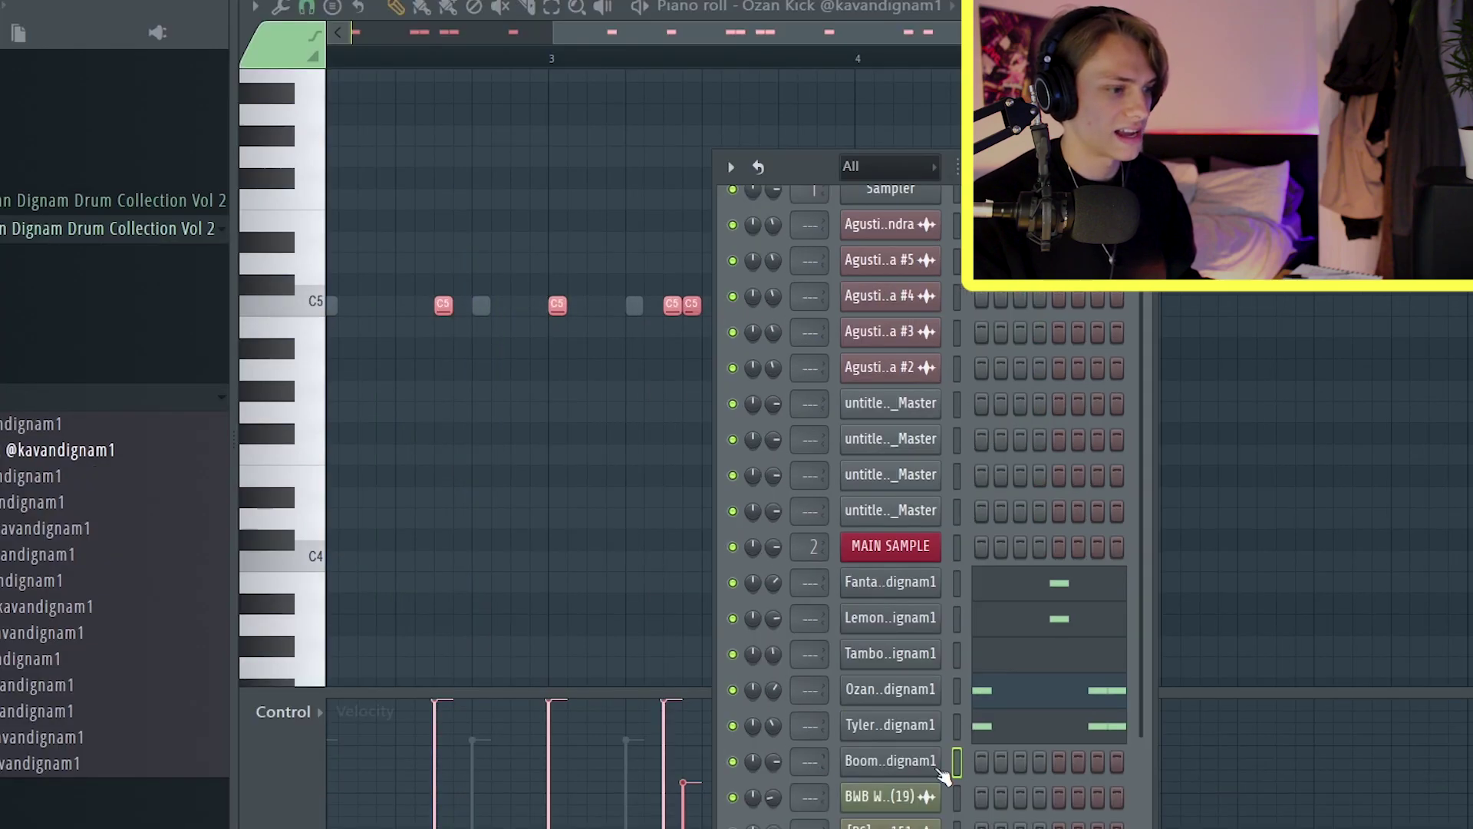
Fill every second step of the Boom Bap Hi Hat channel with C5 notes and randomize their velocities
click(938, 763)
click(937, 763)
click(981, 761)
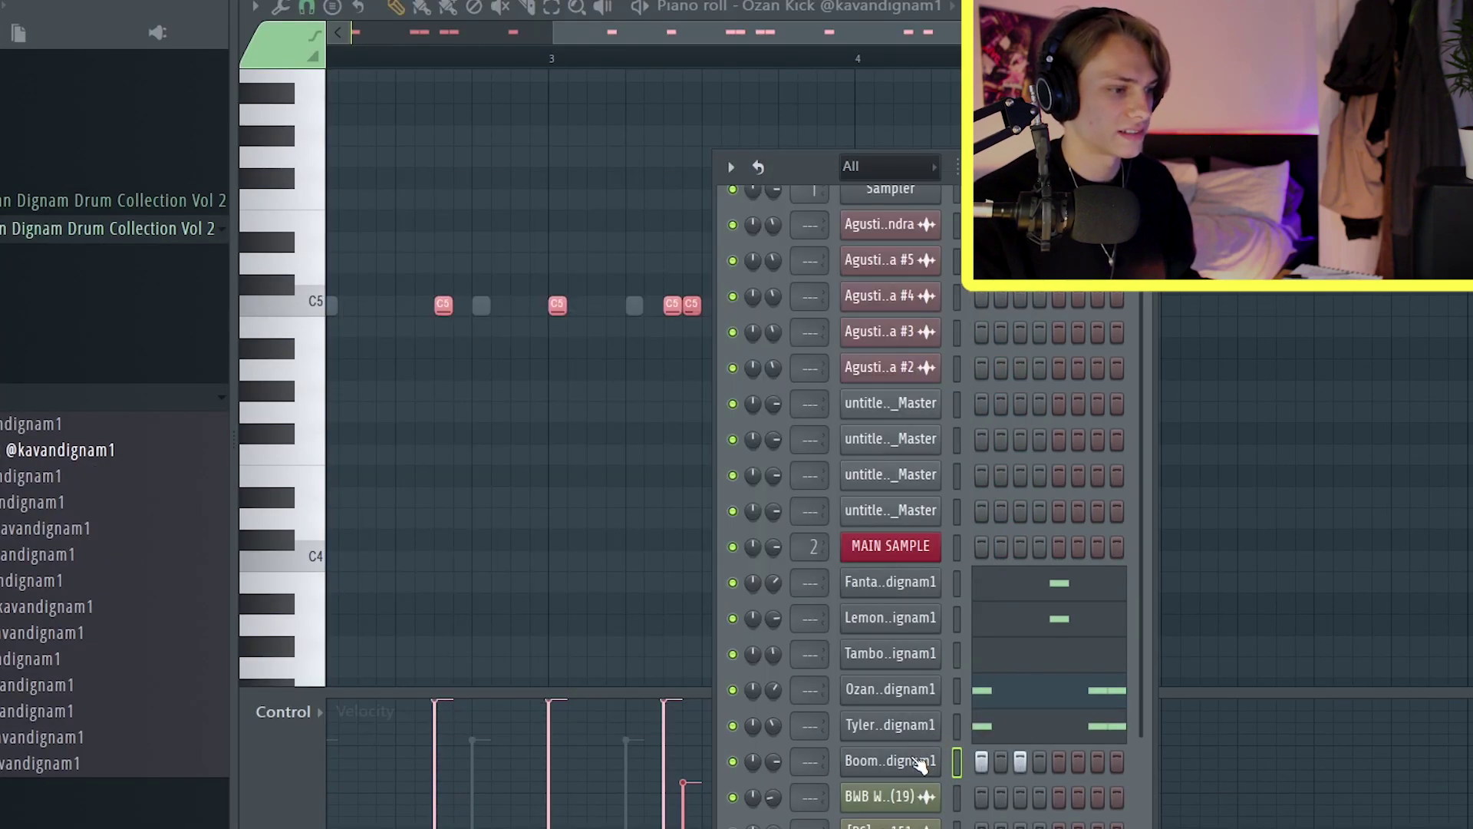
click(920, 763)
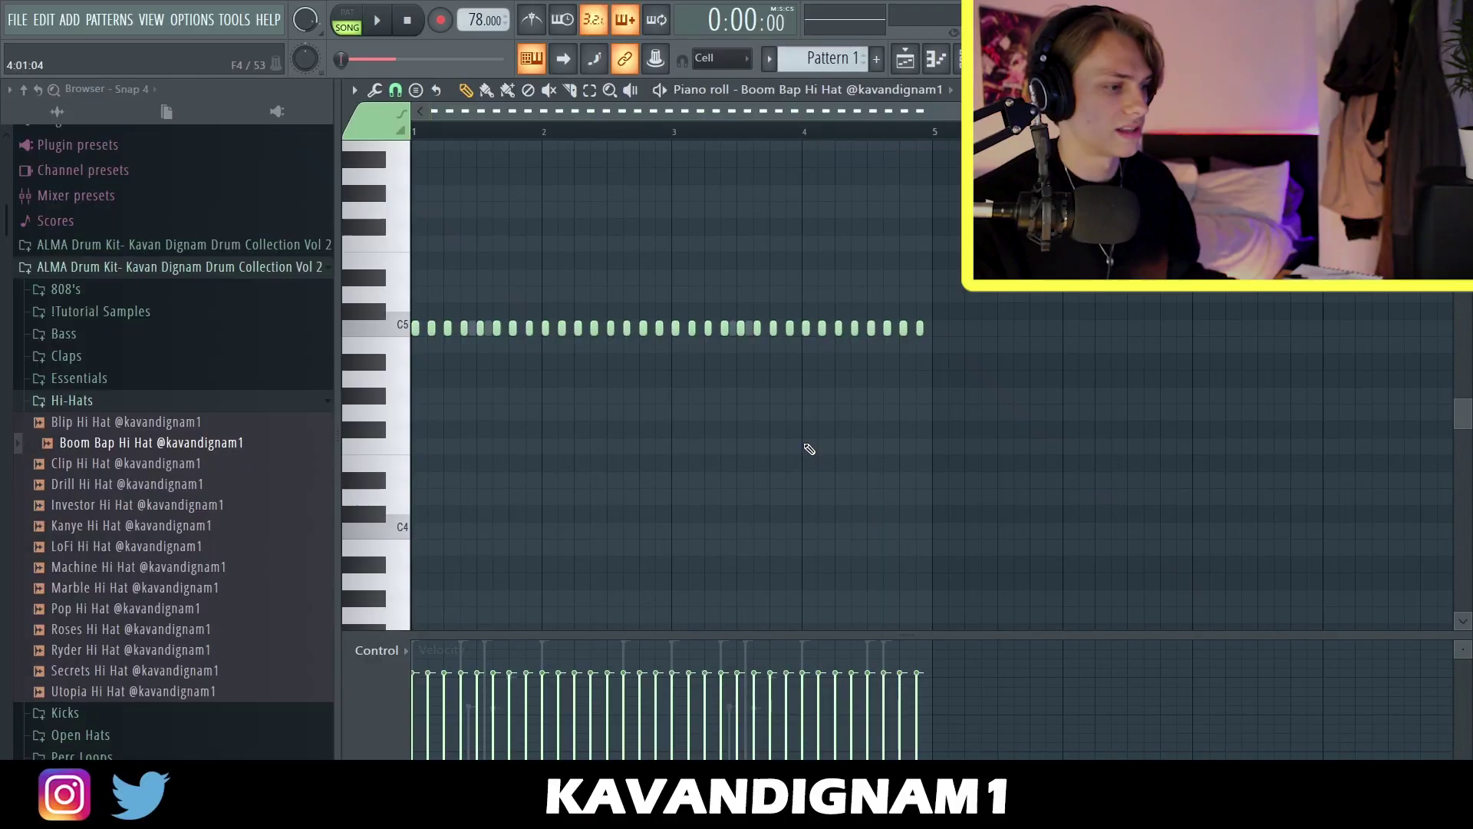
key(alt+r)
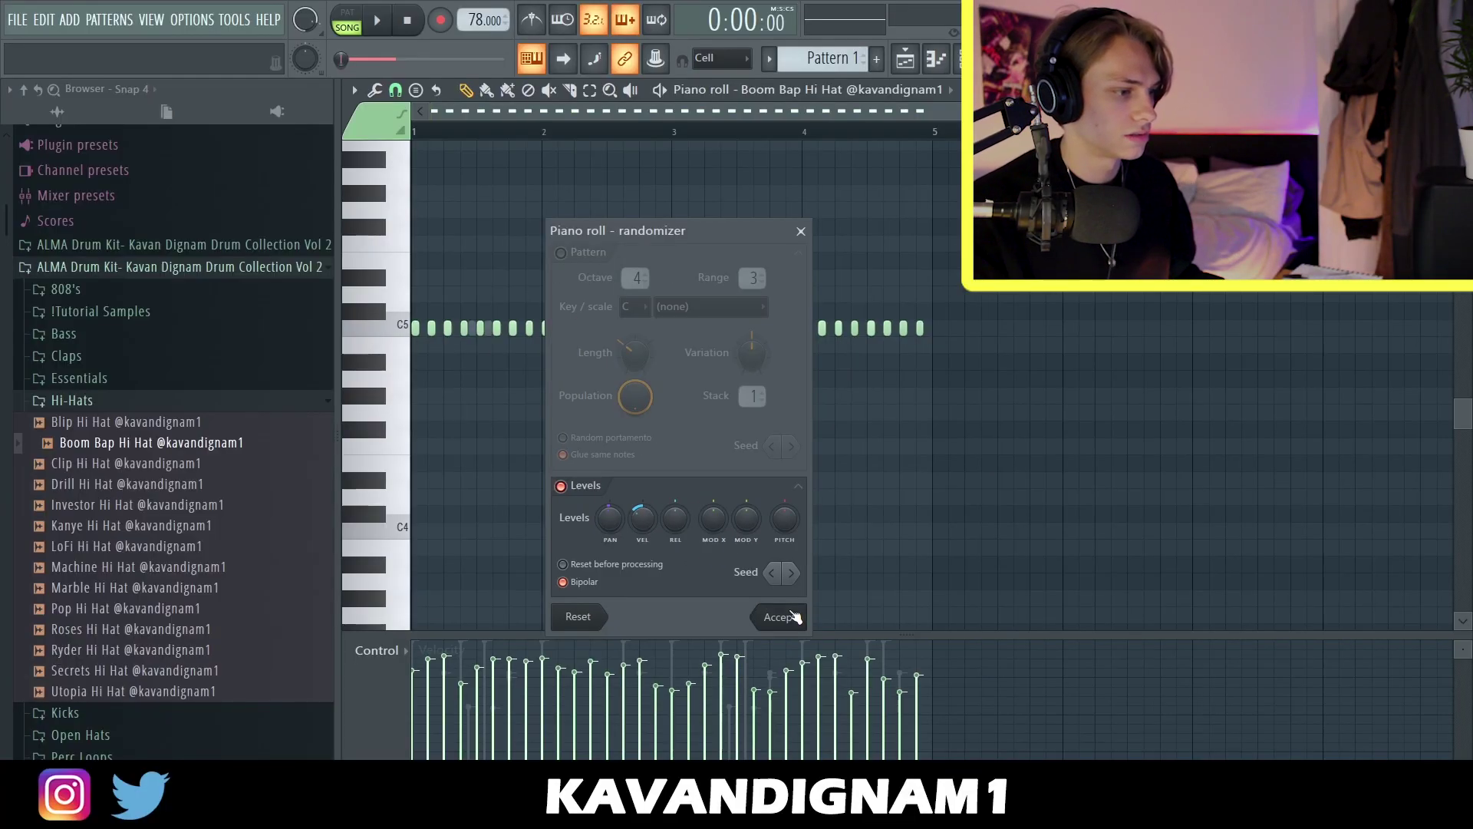
click(798, 644)
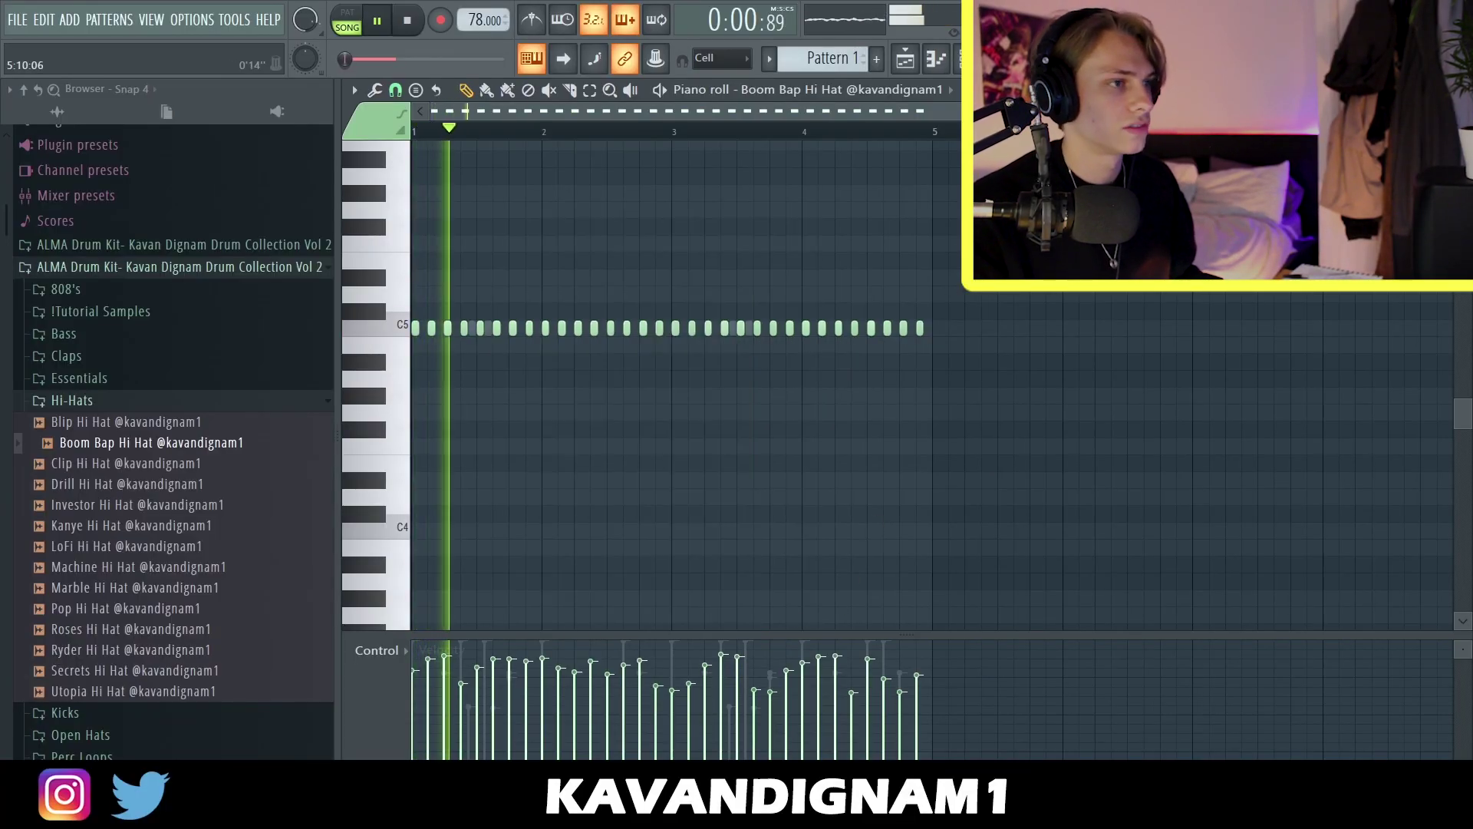
Add an E4 note near the end of bar 4 in the Tambourine Perc pattern
click(965, 58)
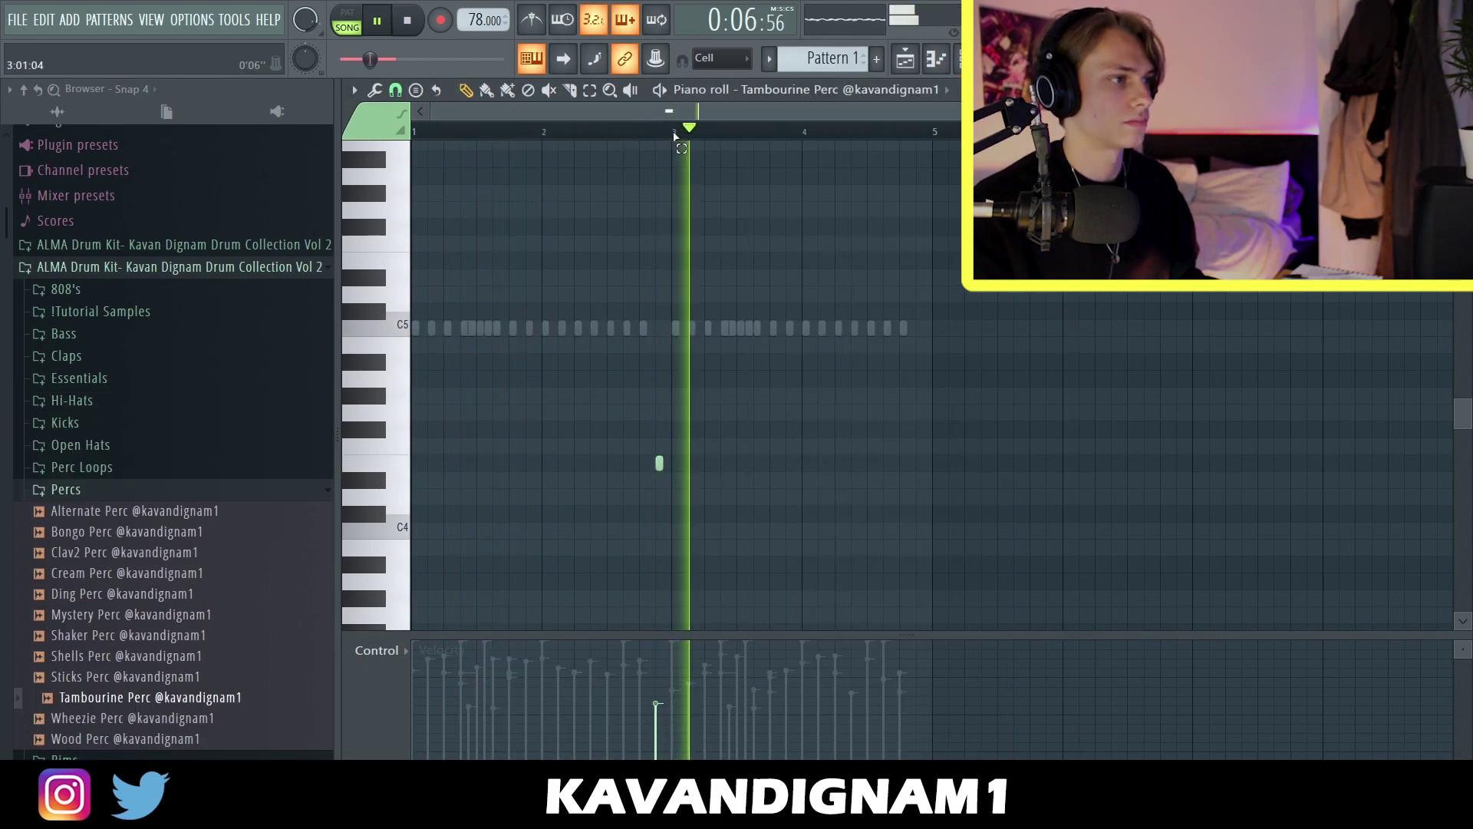
click(919, 463)
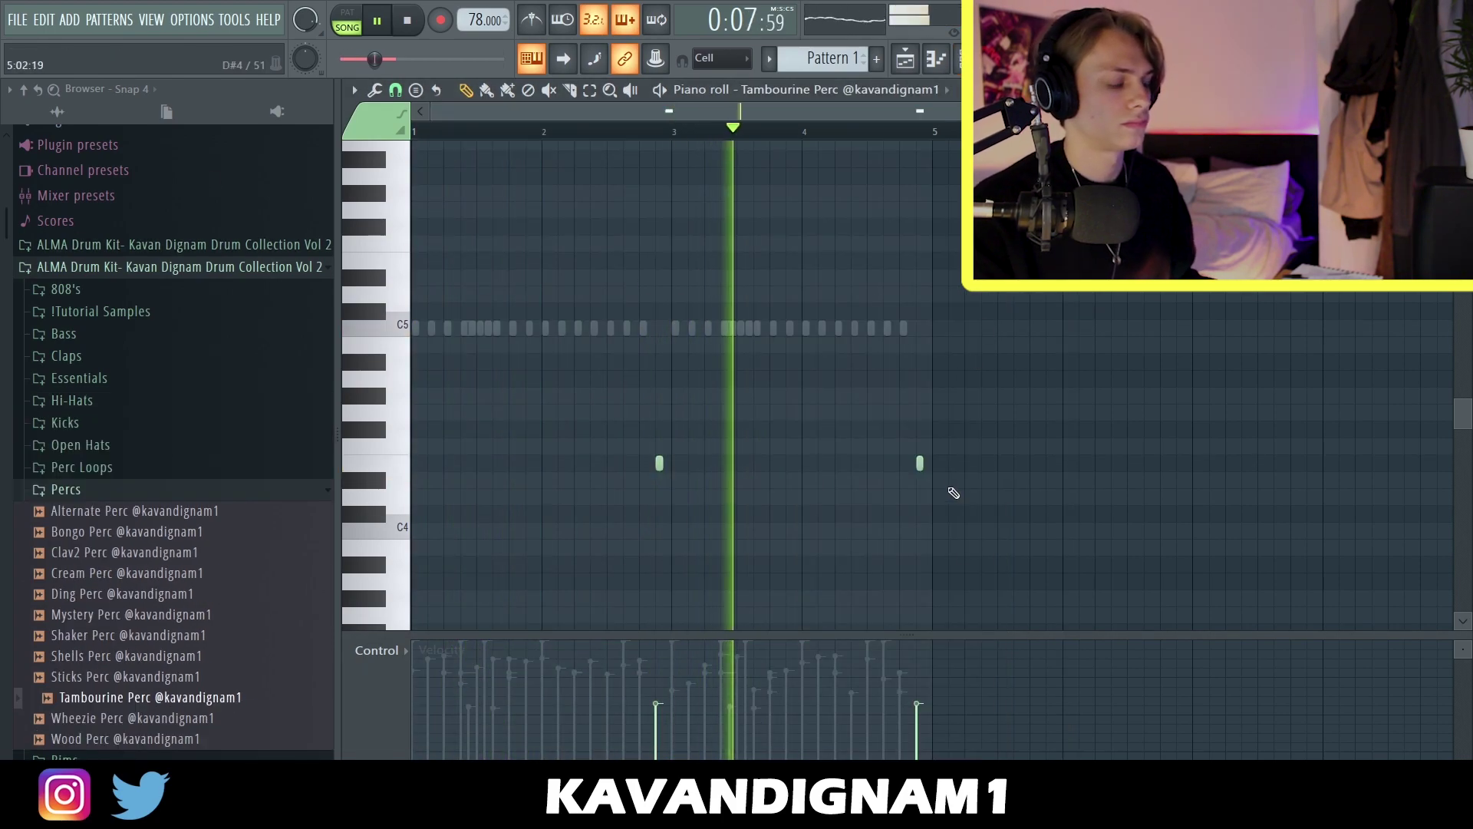
Load Shaker Perc as a new channel directly below Tambourine Perc and adjust the attack of its volume envelope
key(F6)
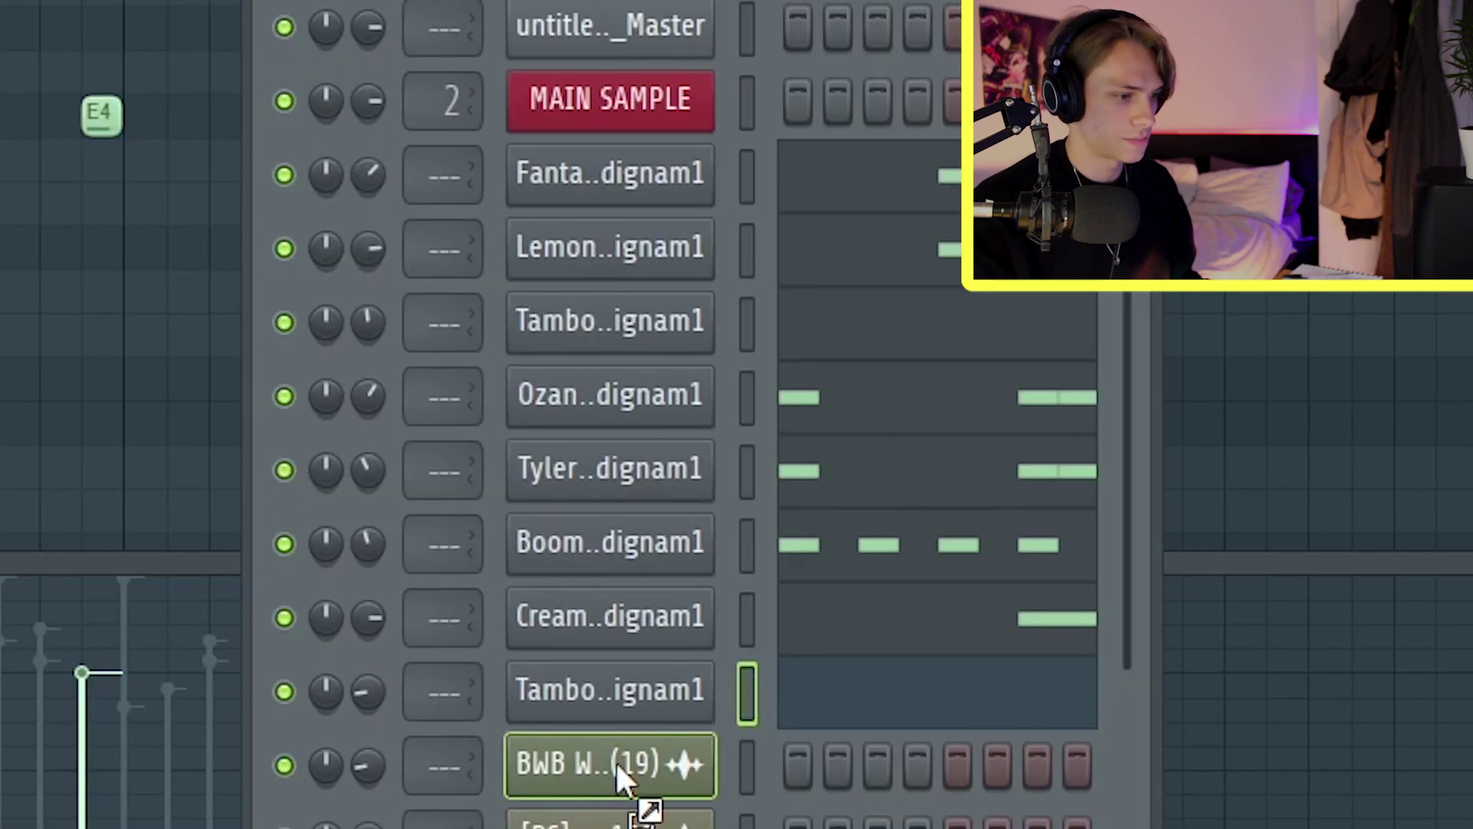
drag(624, 726, 625, 756)
click(401, 299)
click(333, 299)
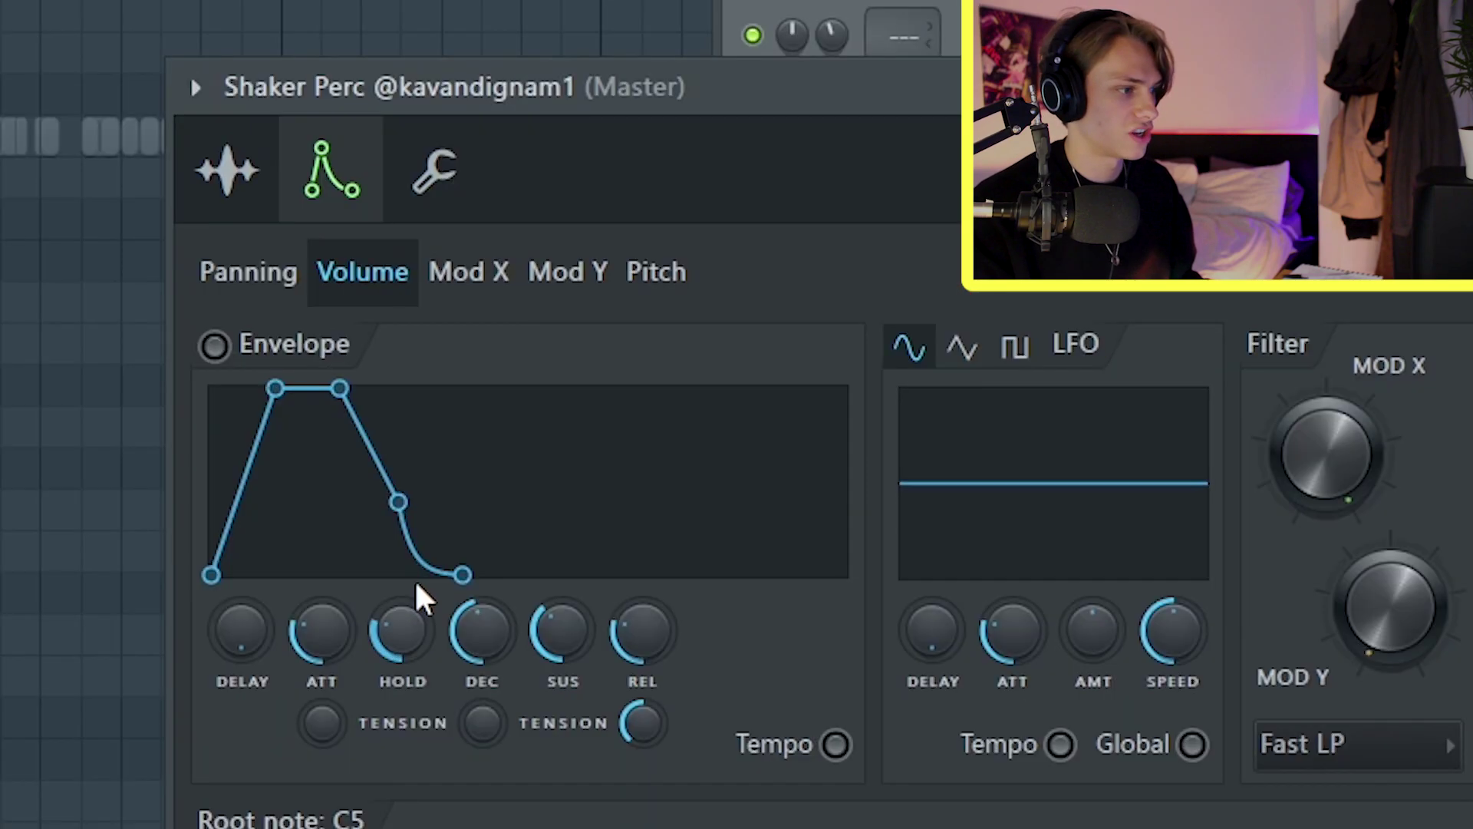
drag(322, 631, 321, 668)
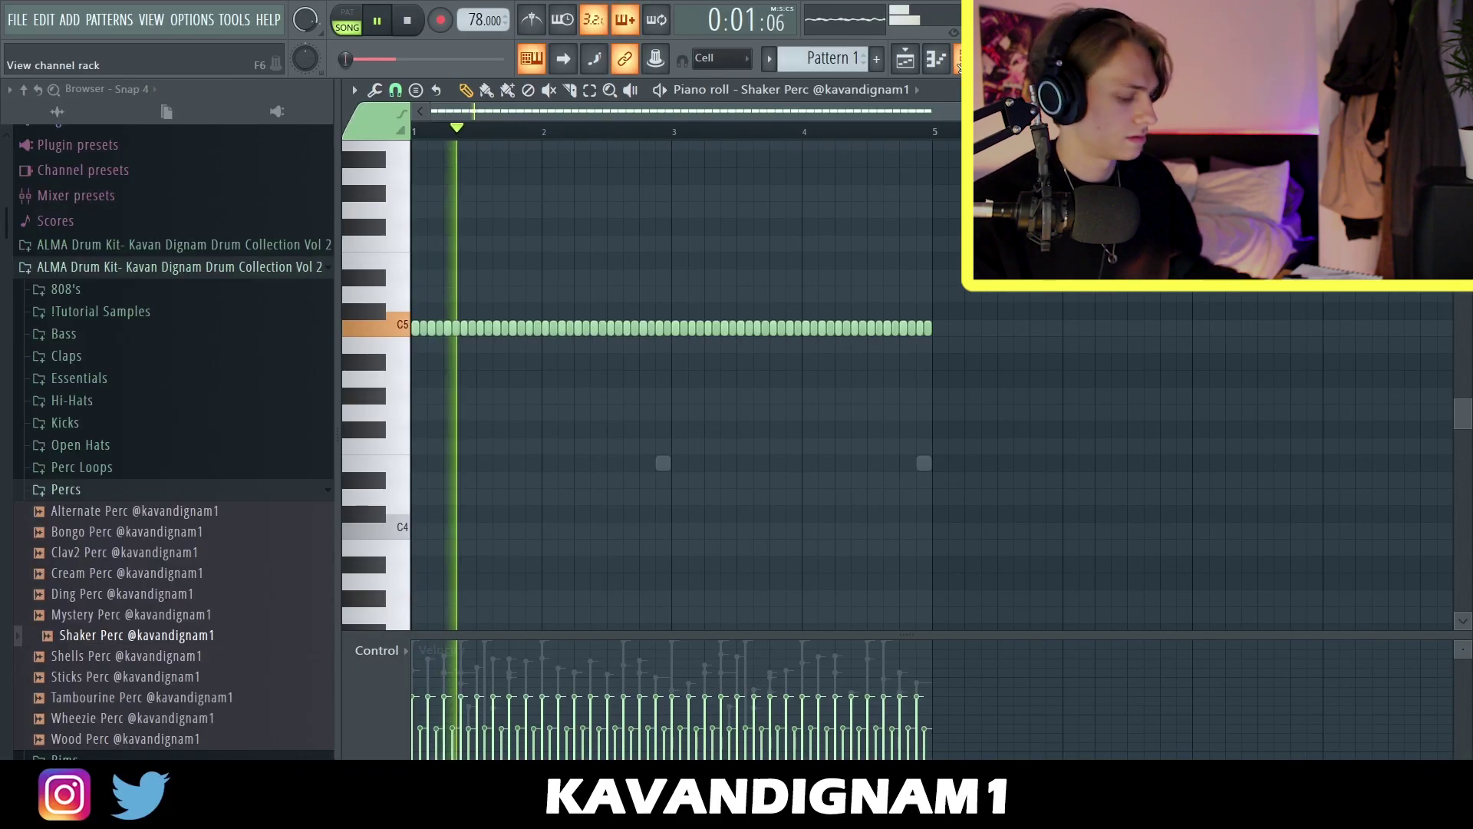
Randomize the velocities of the Shaker Perc notes and set the channel's volume to 29%
key(alt+r)
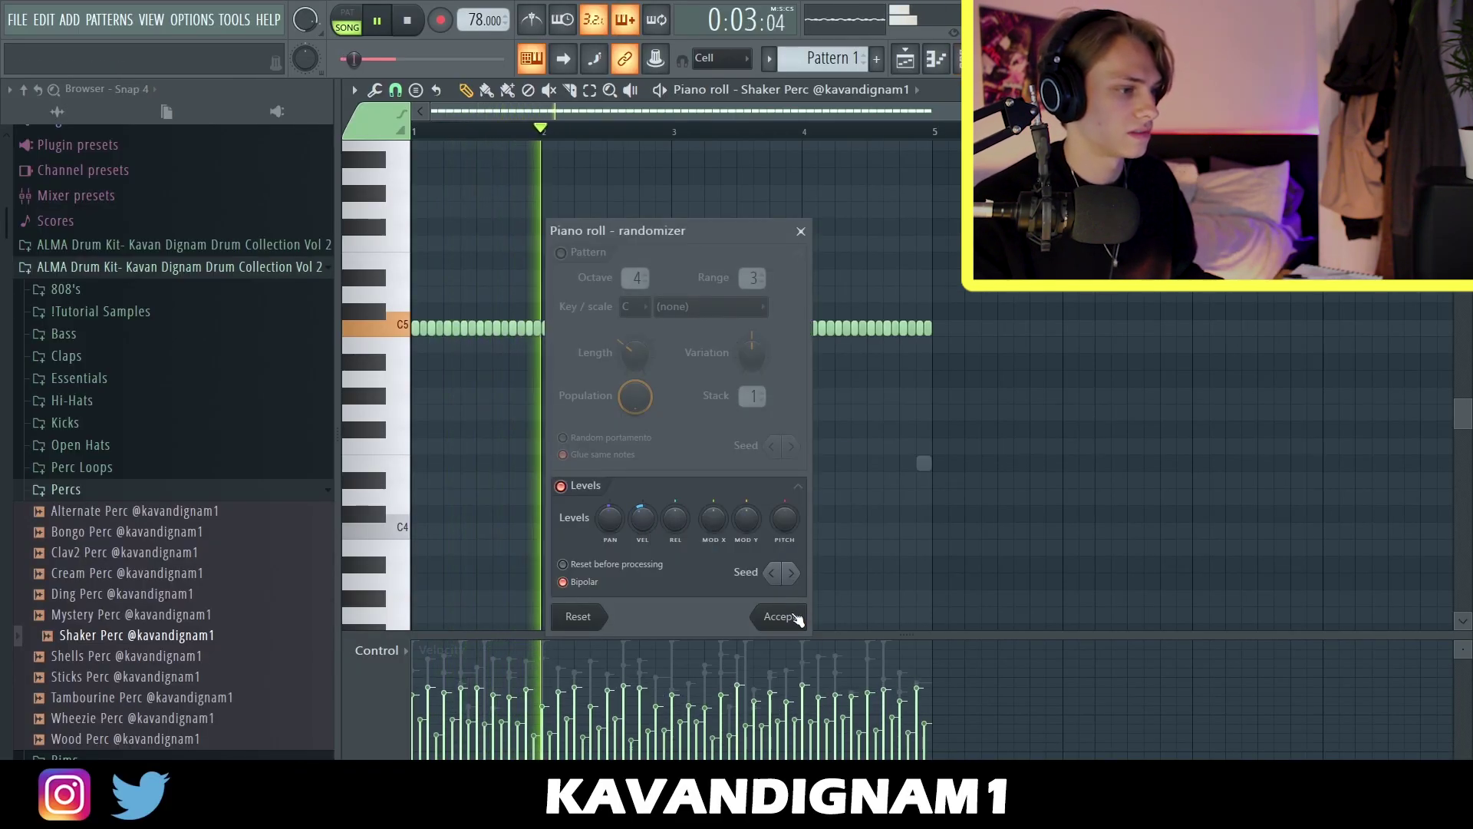
click(798, 616)
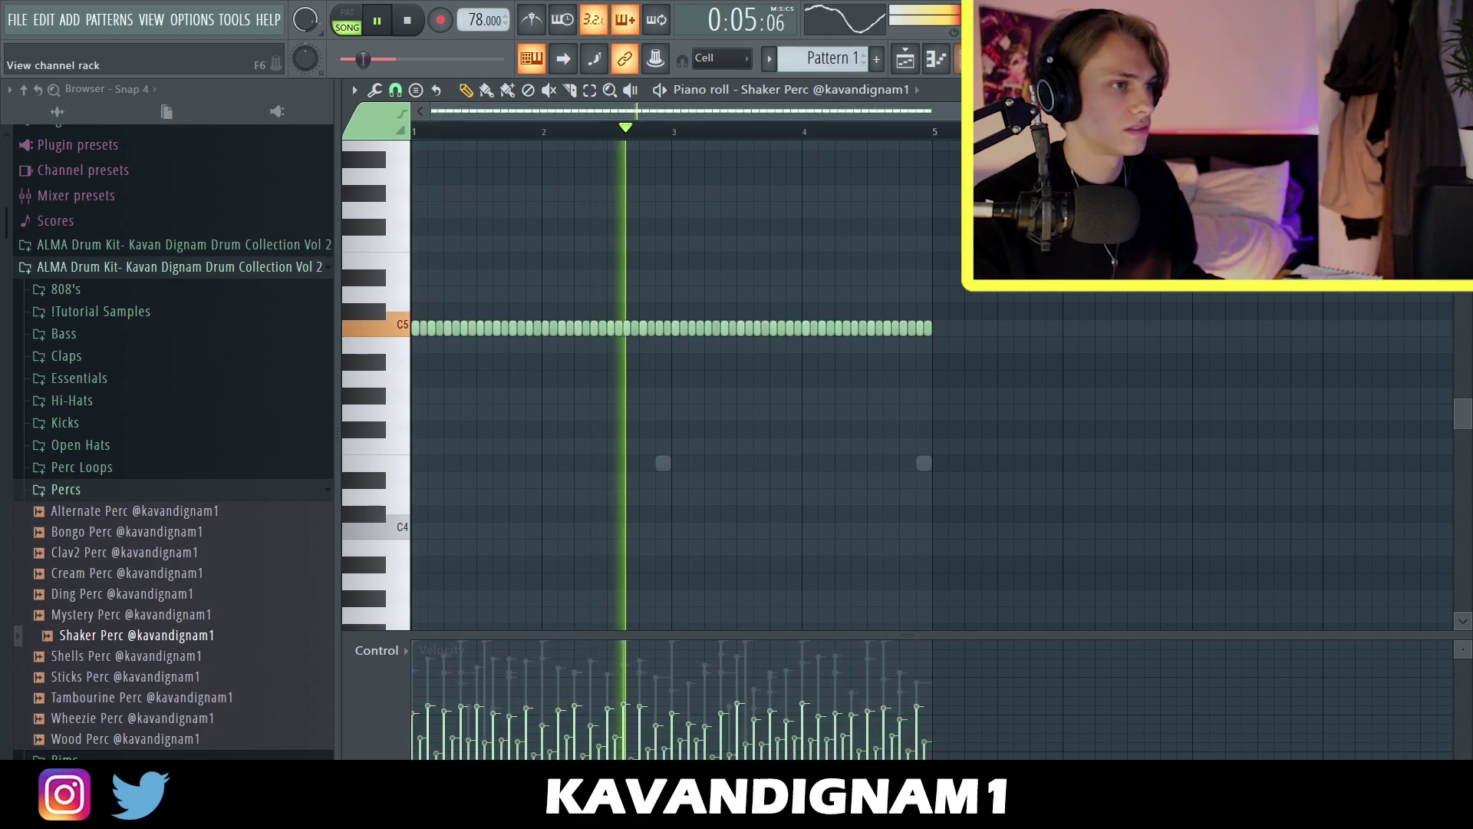
key(F6)
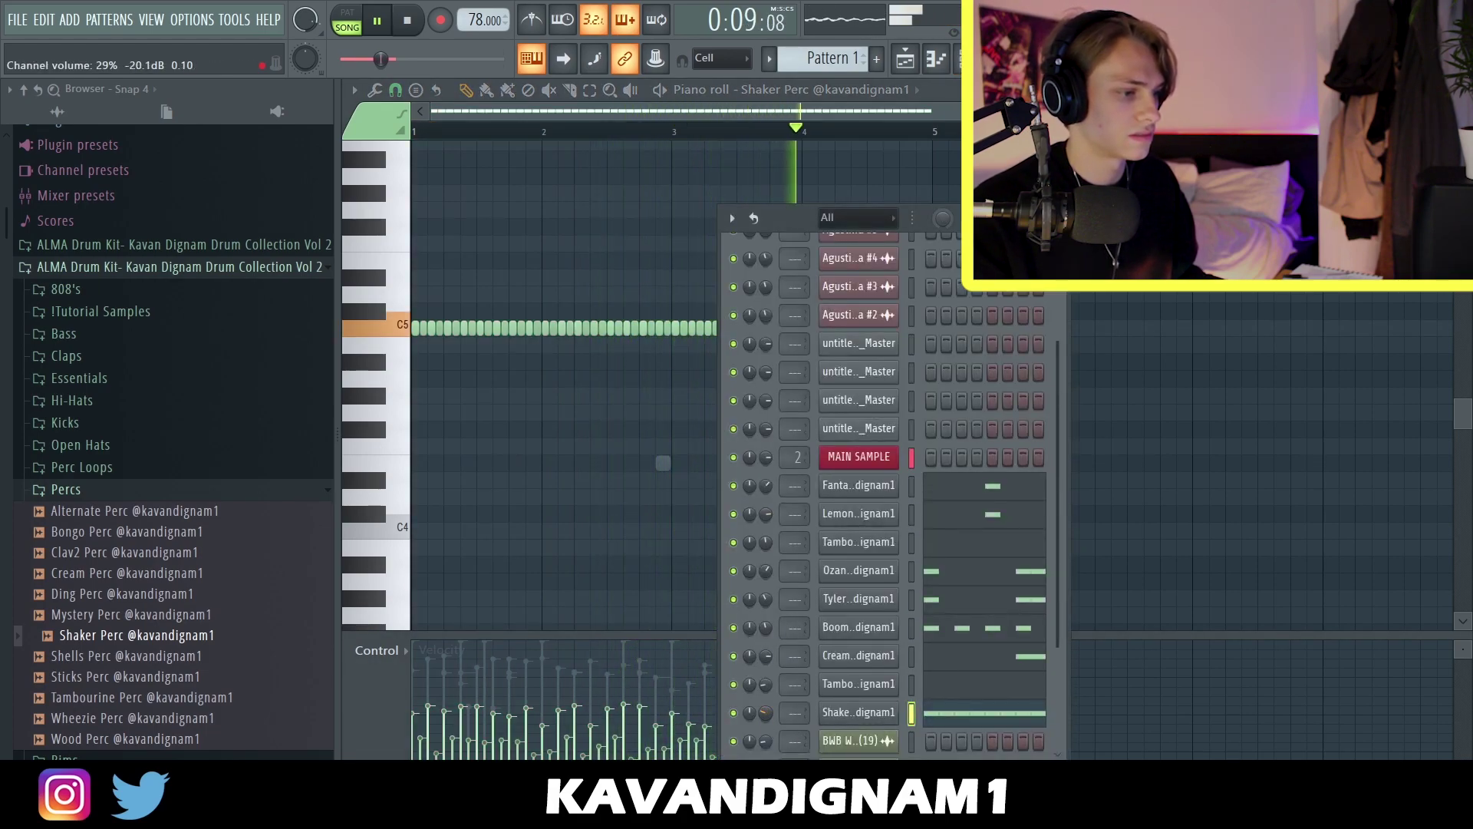
Duplicate the two Bongo Perc C5 notes from bar 2 into bar 4
key(F7)
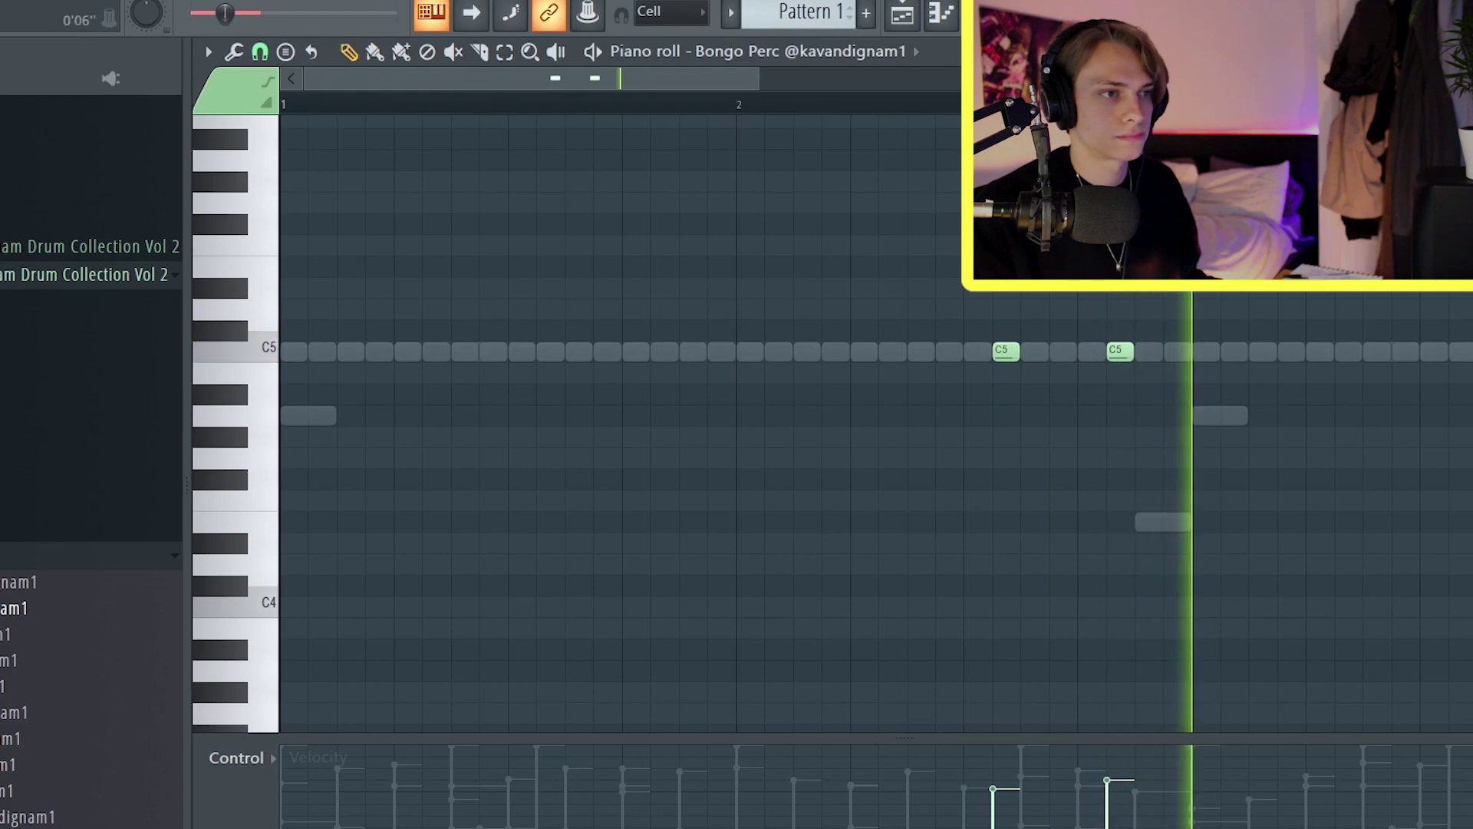
key(ctrl+a)
key(ctrl+b)
scroll(1305, 487, down, 3)
click(1111, 387)
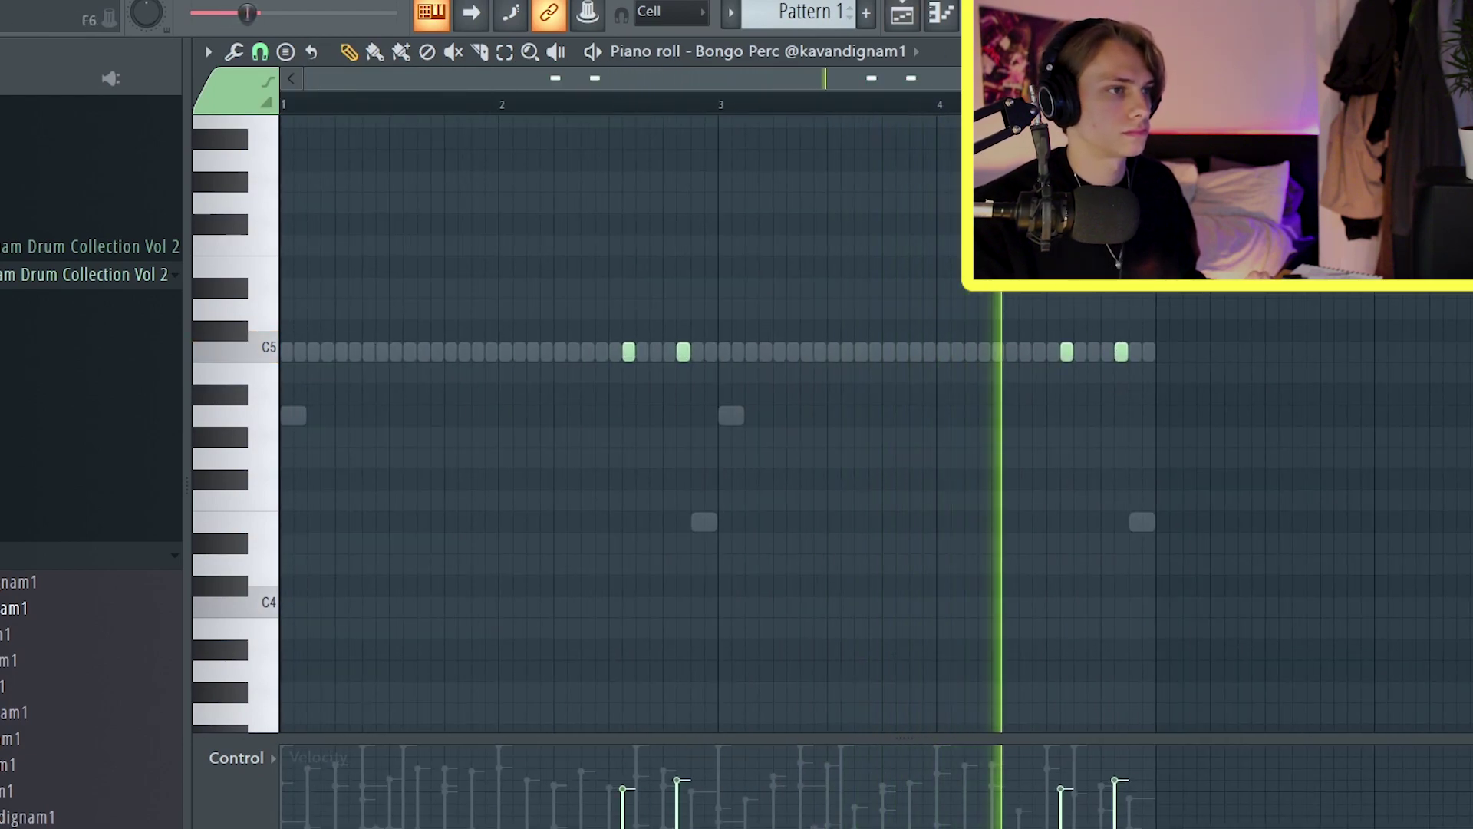
Replace the Bongo Perc sample with Clav2 Perc and close its channel settings
key(F6)
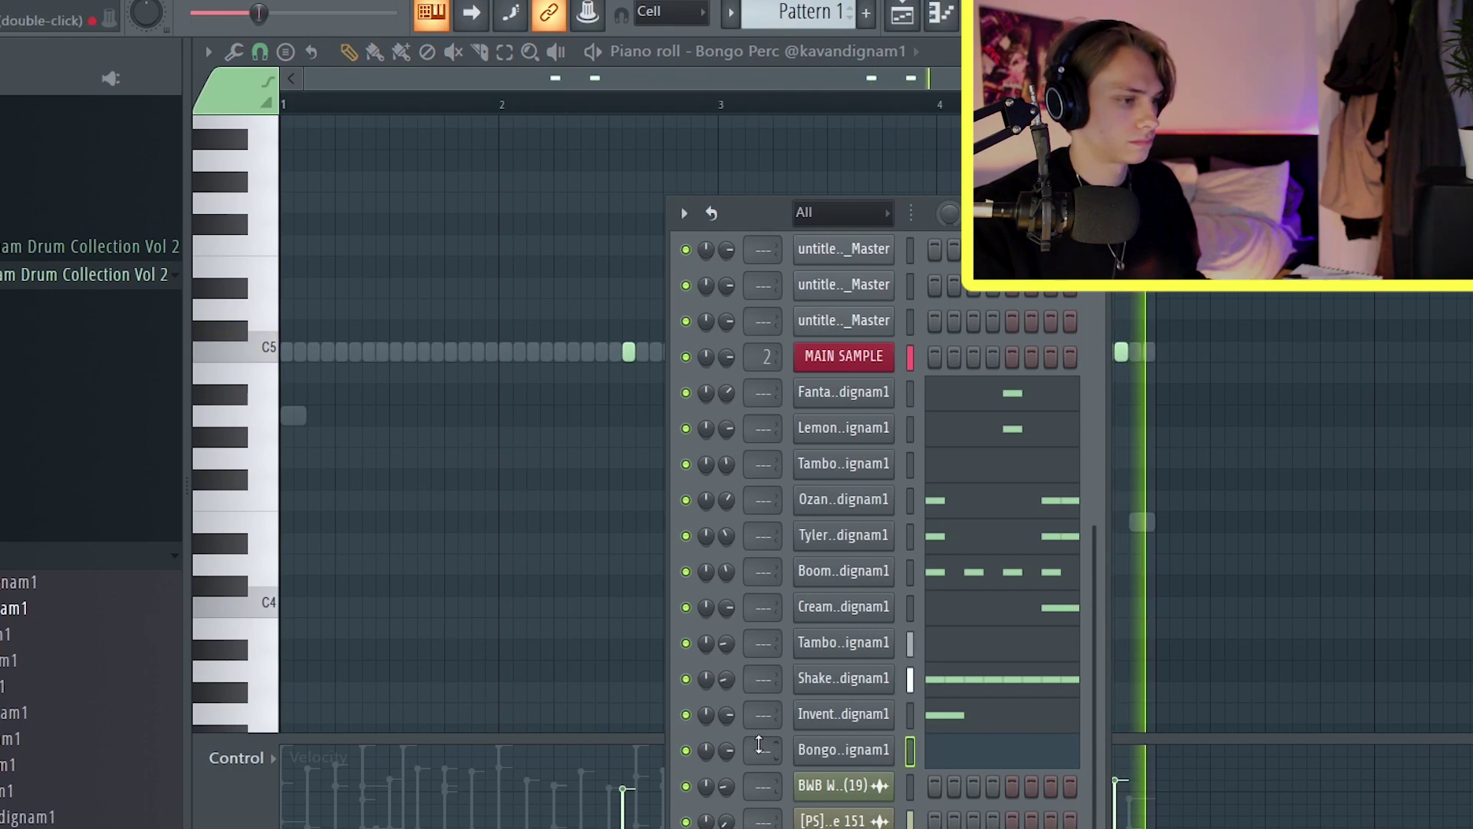
scroll(916, 194, down, 1)
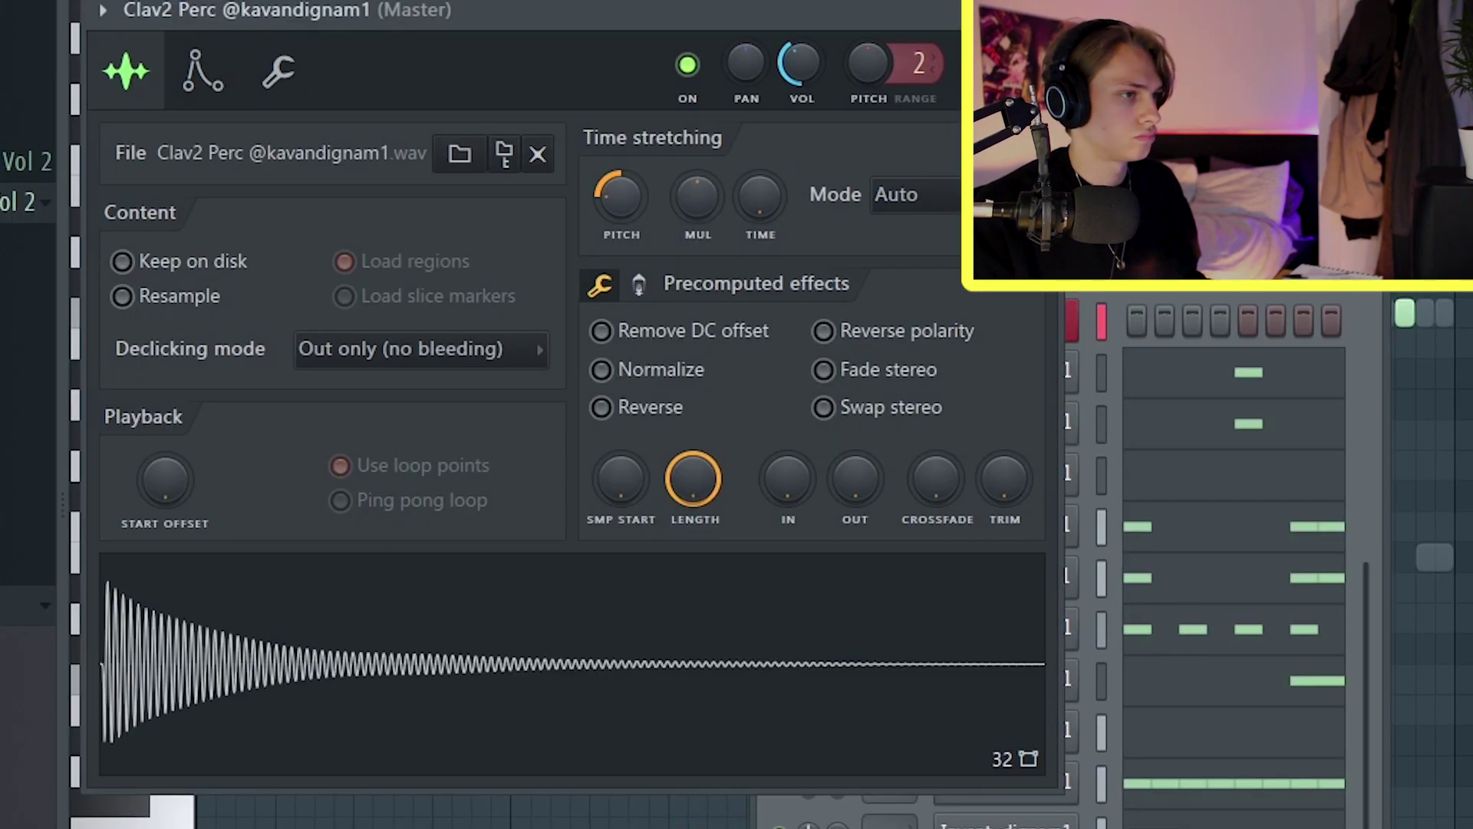
key(Escape)
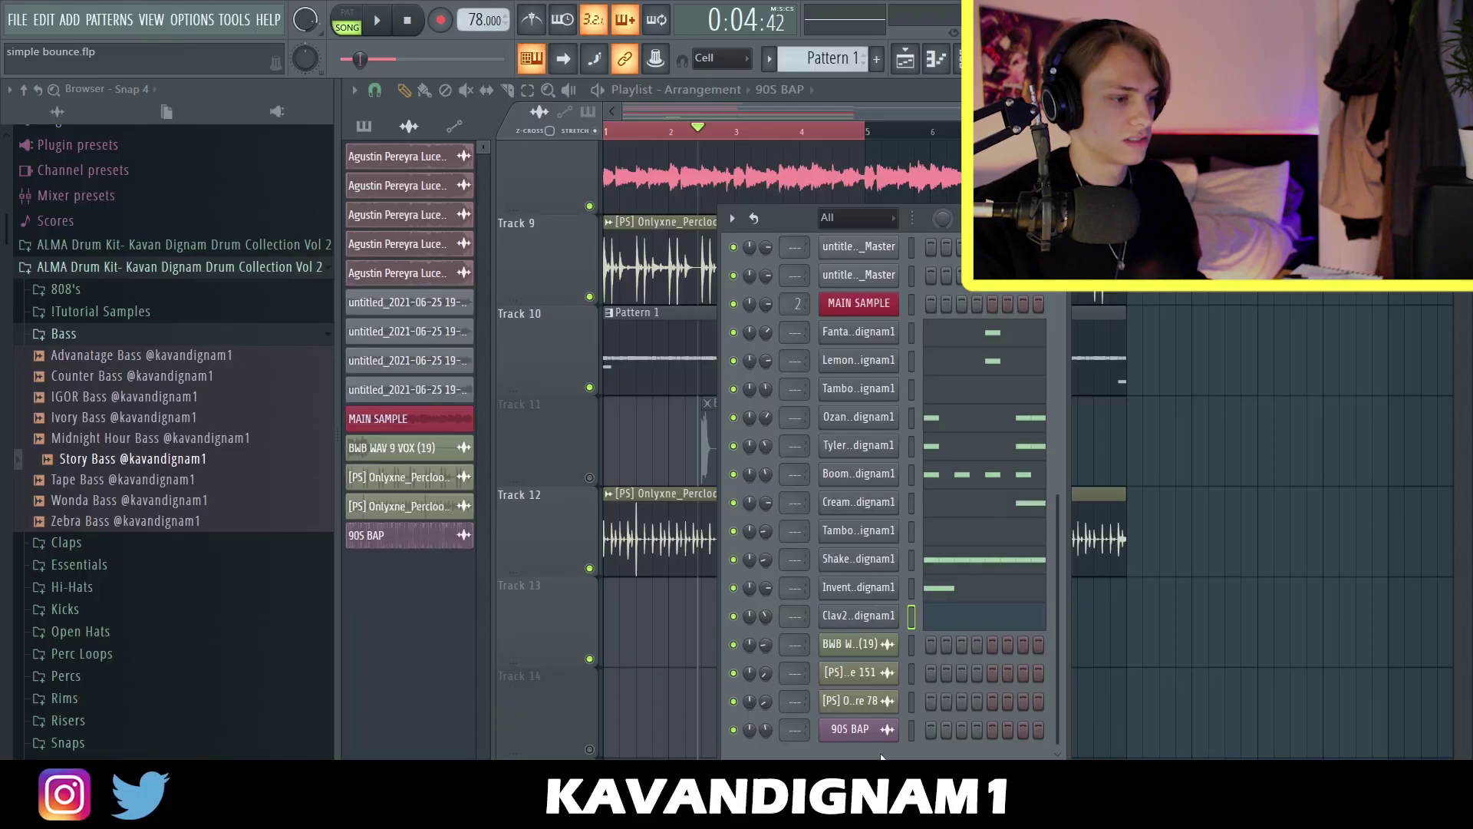
Browse the instrument plugins available for adding a new channel
click(918, 724)
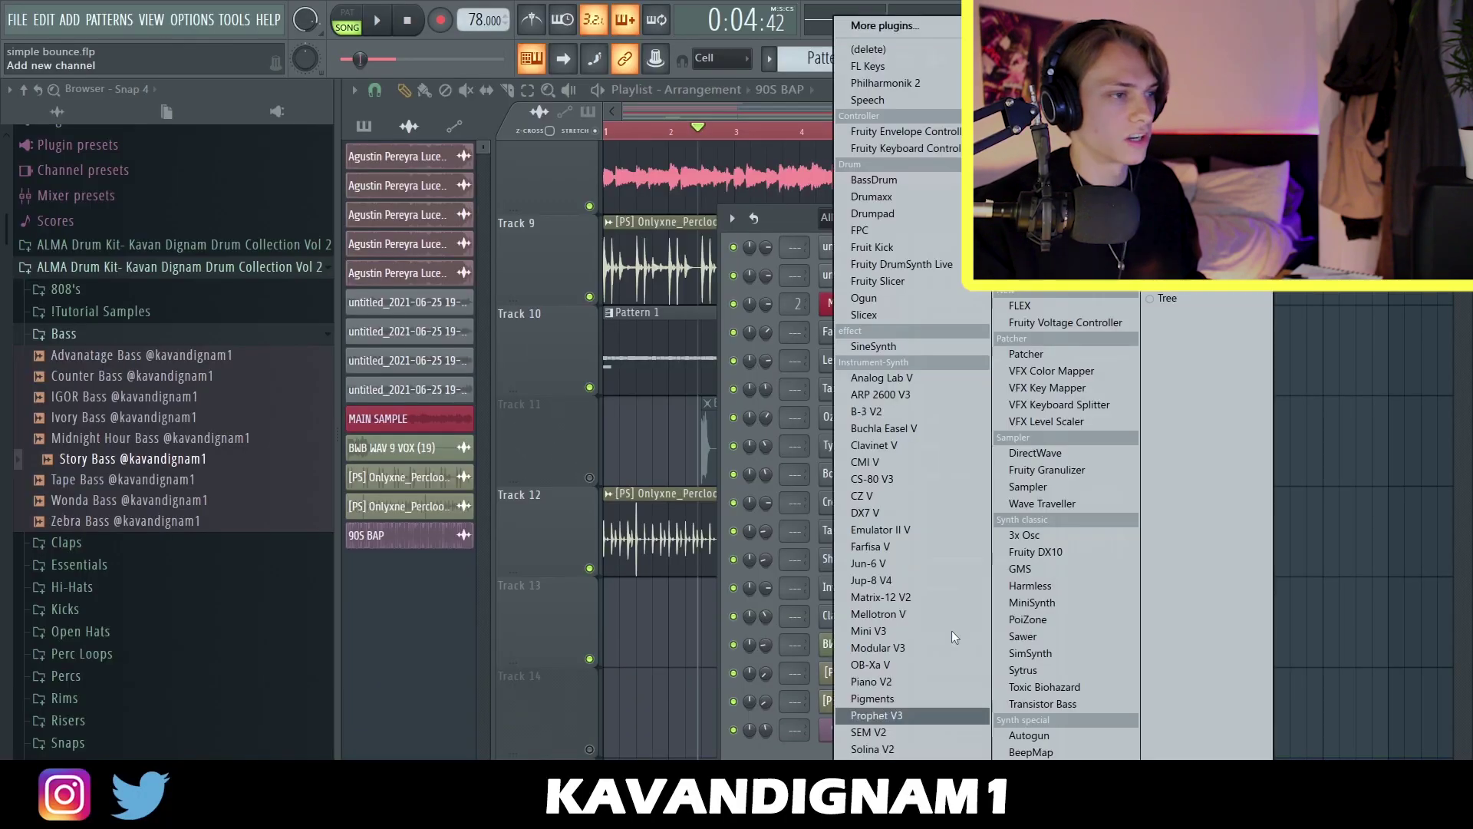
click(938, 381)
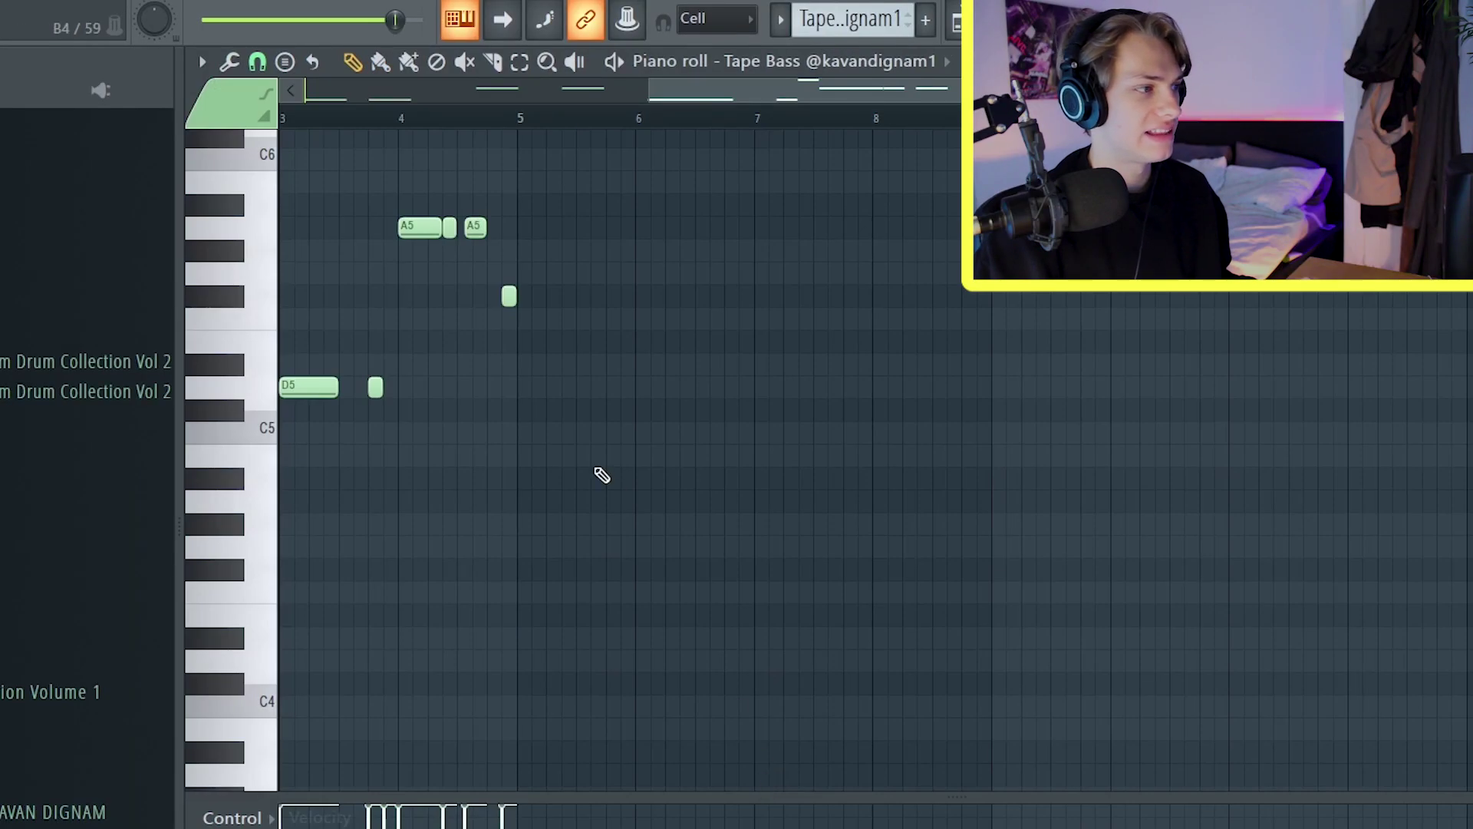
Examine the Tape Bass notes across bars 1 to 4 during playback and return to the playlist
scroll(521, 361, left, 4)
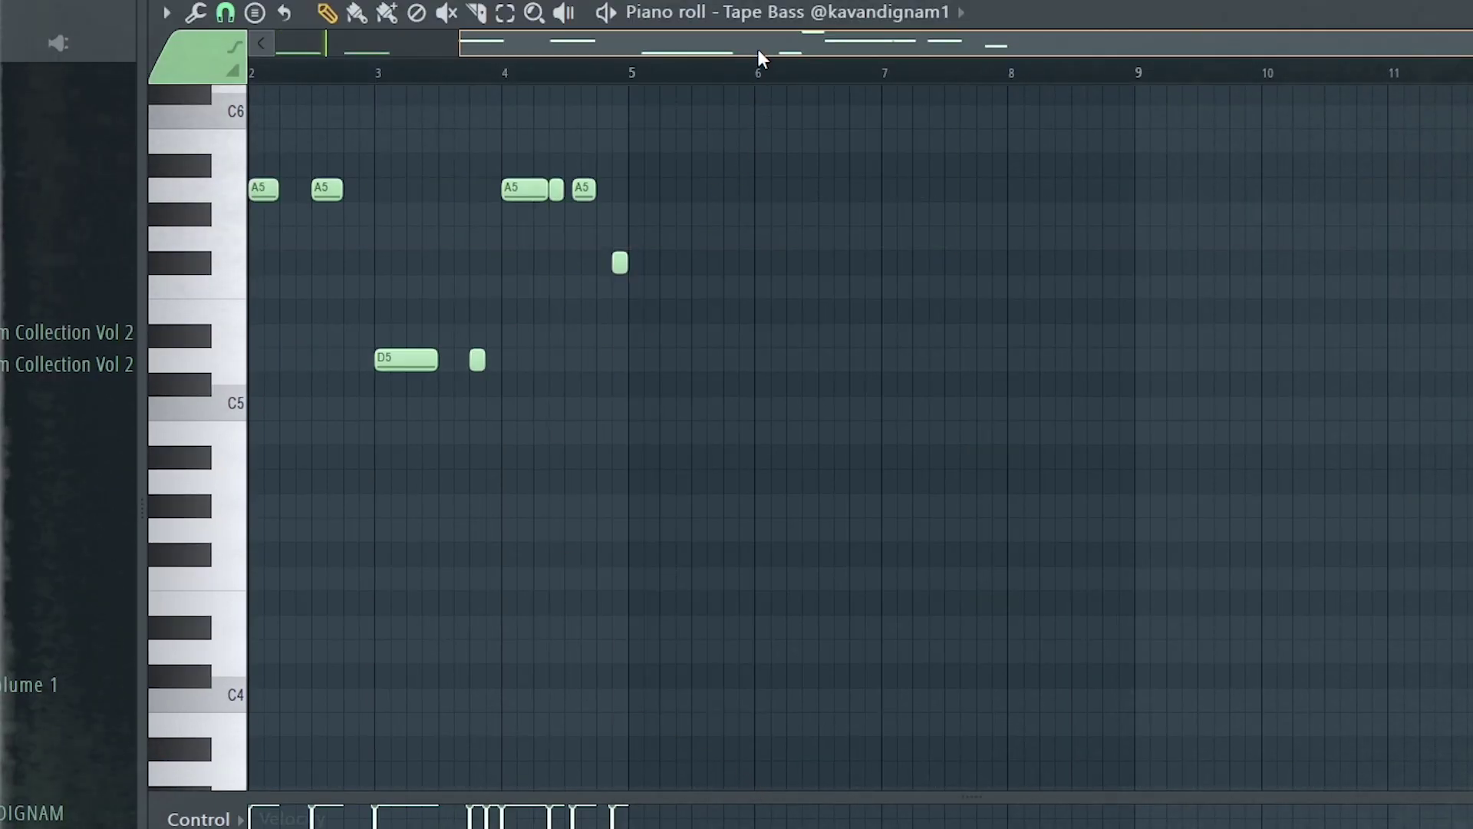
scroll(783, 605, up, 3)
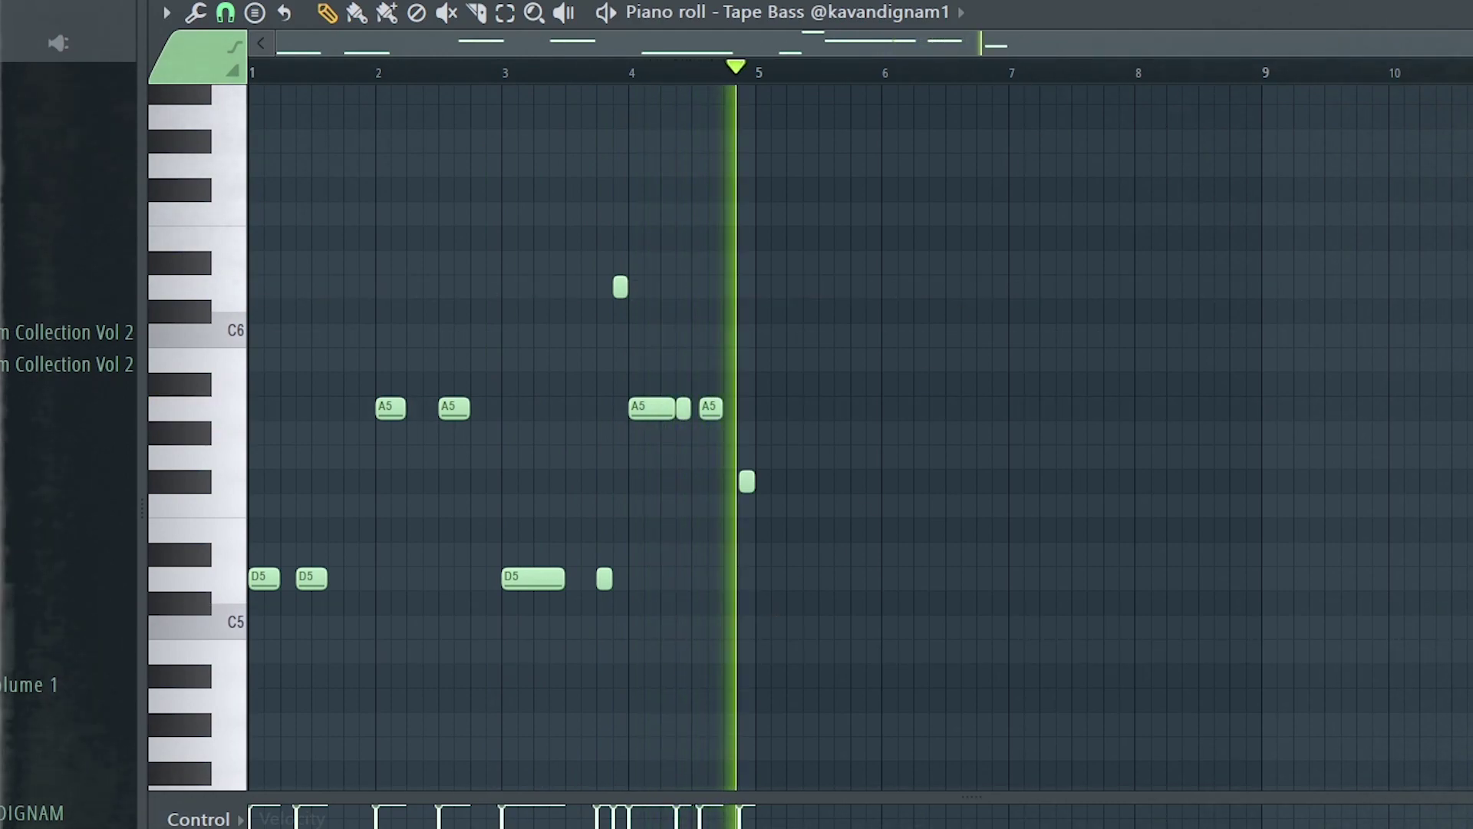
key(F5)
double_click(852, 776)
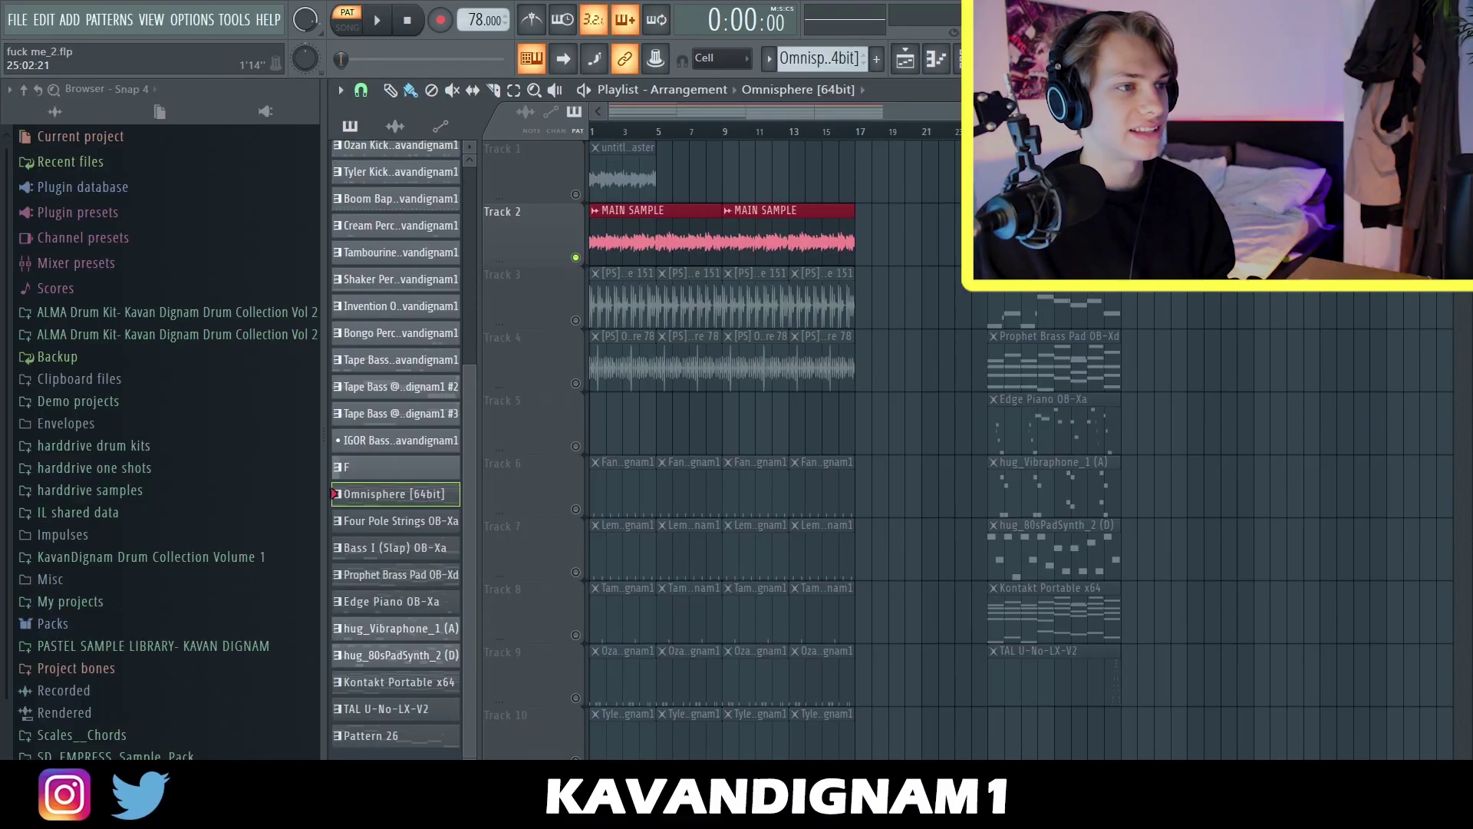
Open the Four Pole Strings OB-Xa pattern in the piano roll and inspect its arpeggio notes up close
key(F7)
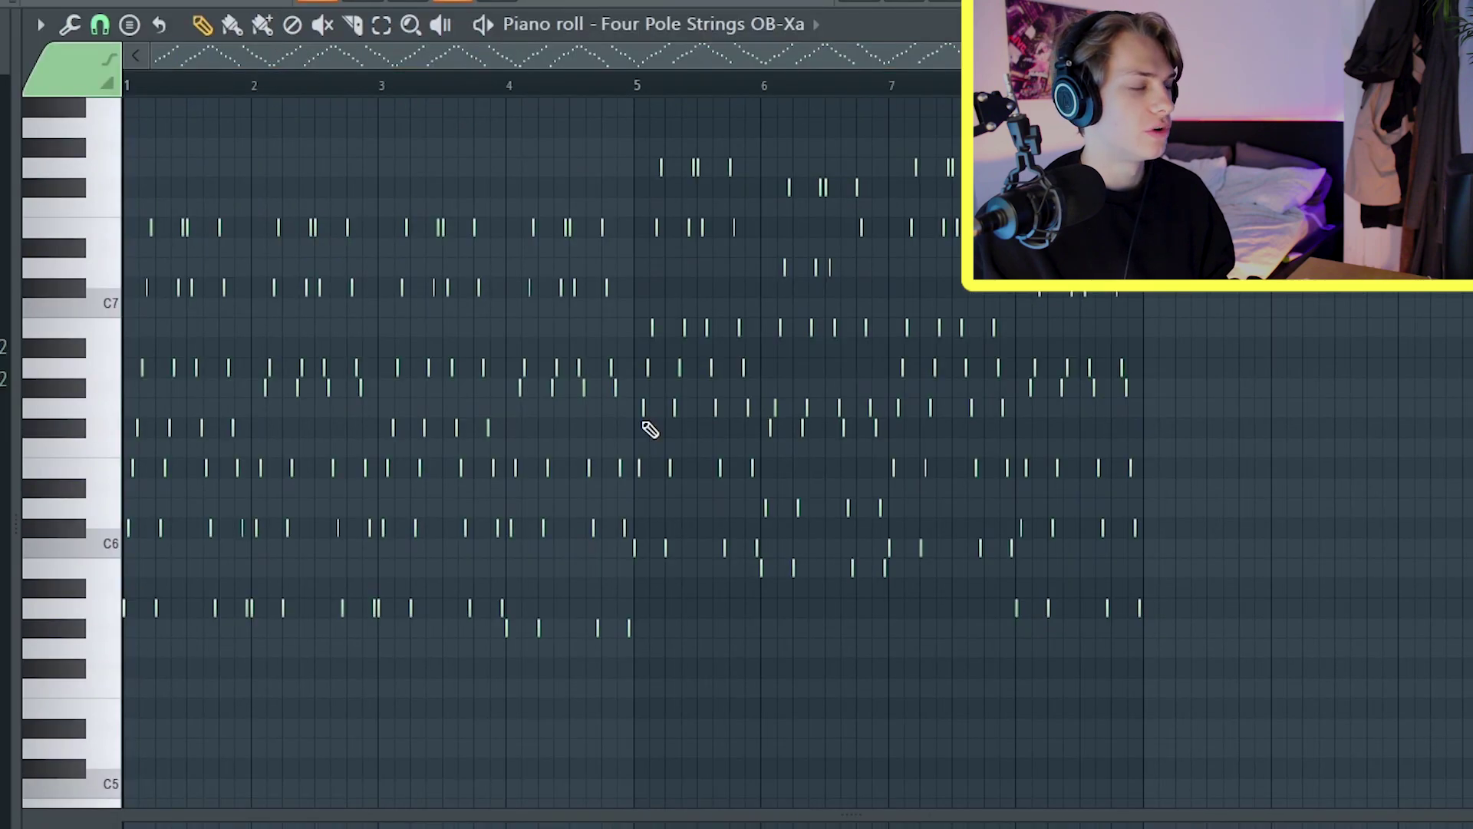
key(F6)
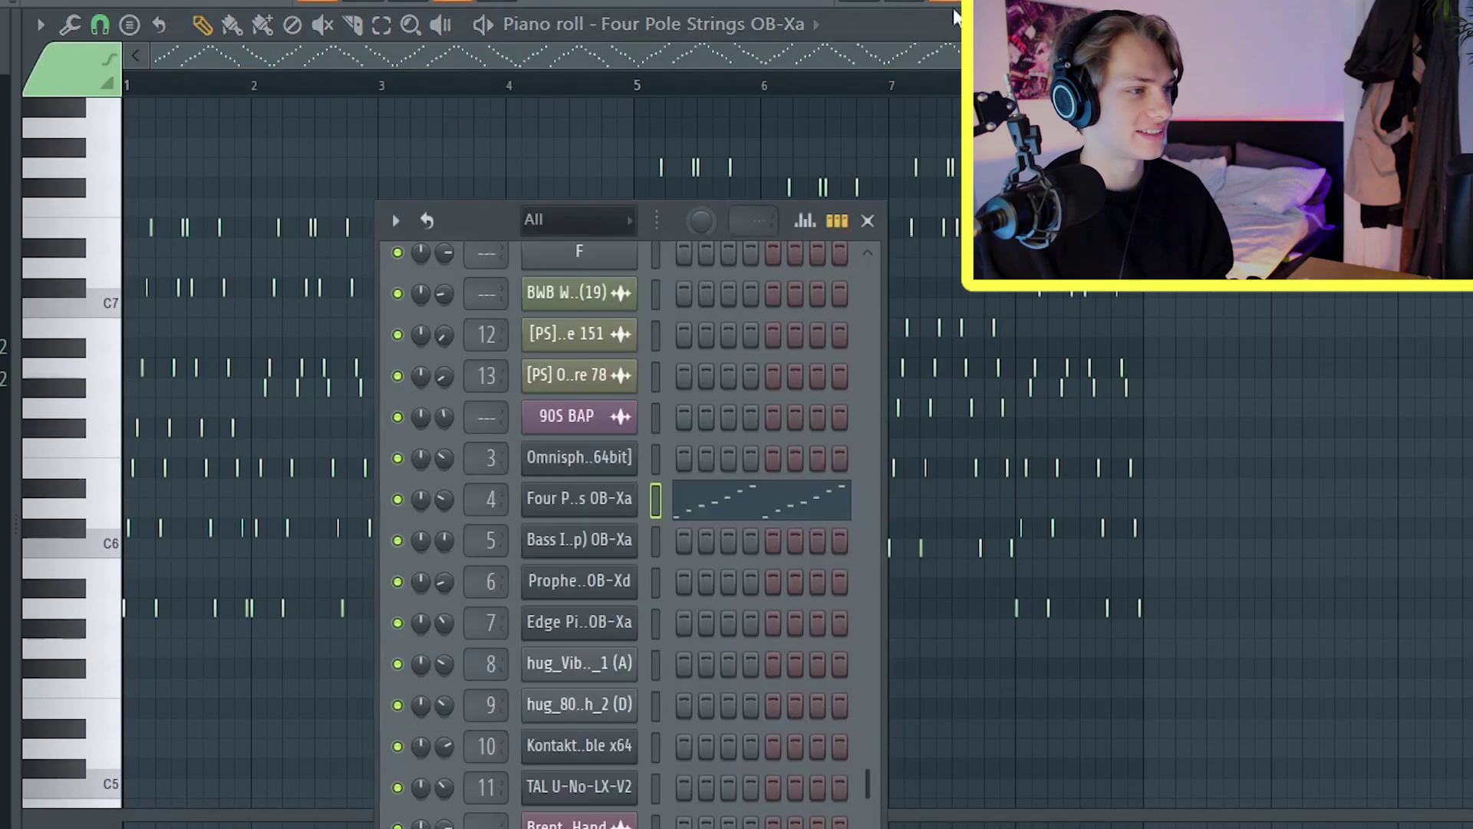
click(576, 586)
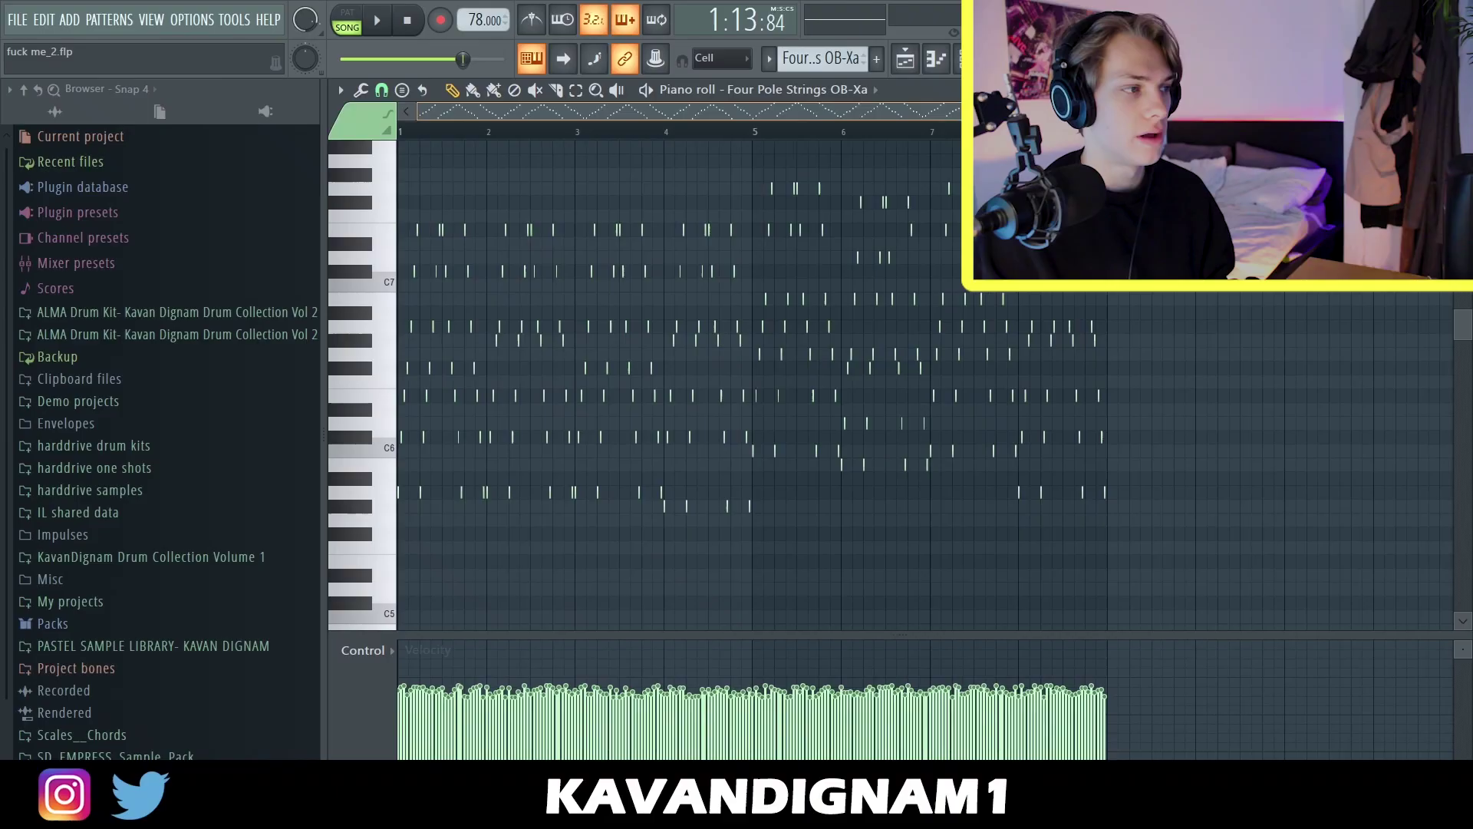
scroll(1138, 294, up, 5)
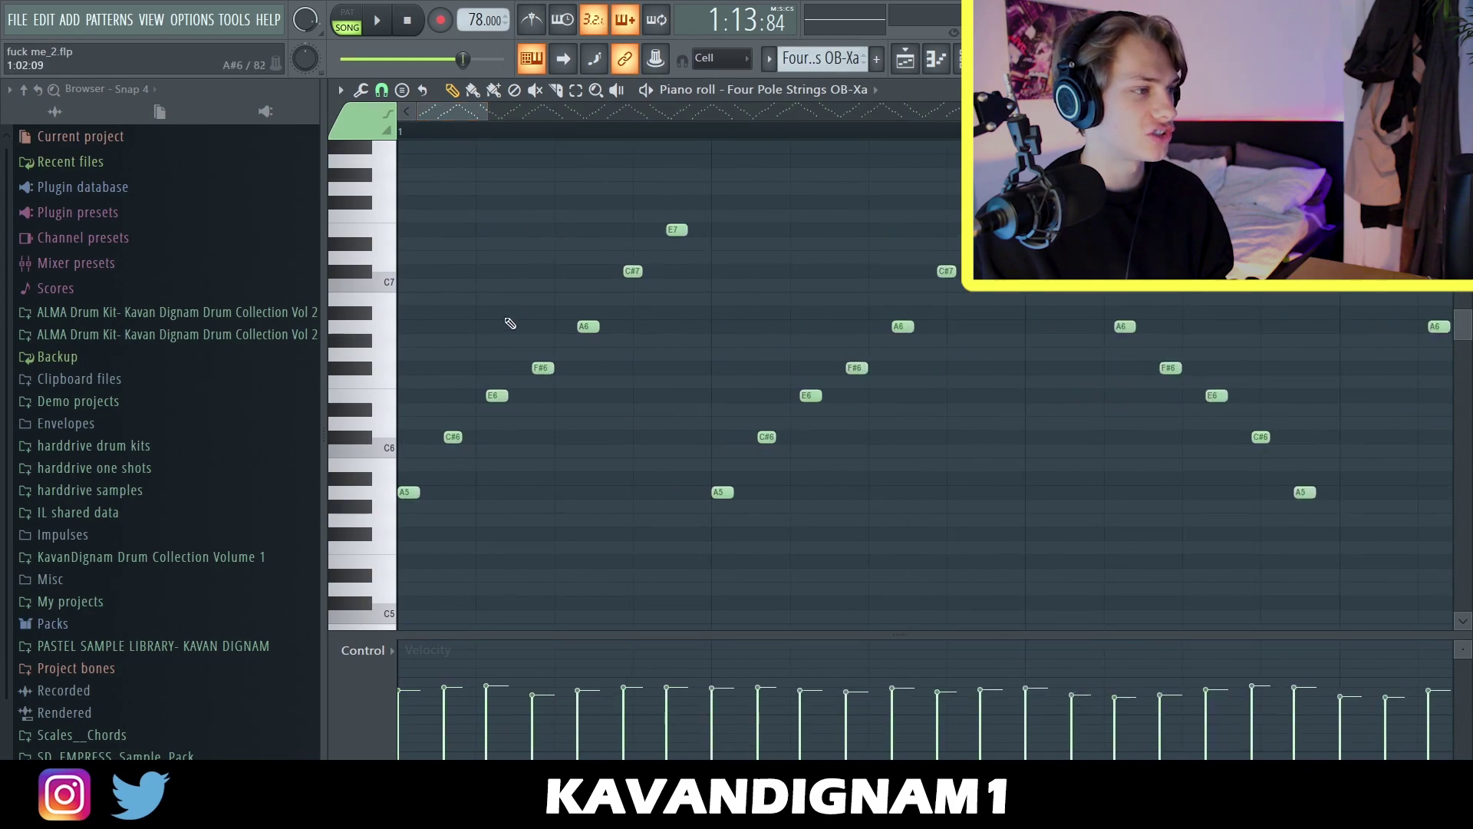
scroll(901, 402, down, 5)
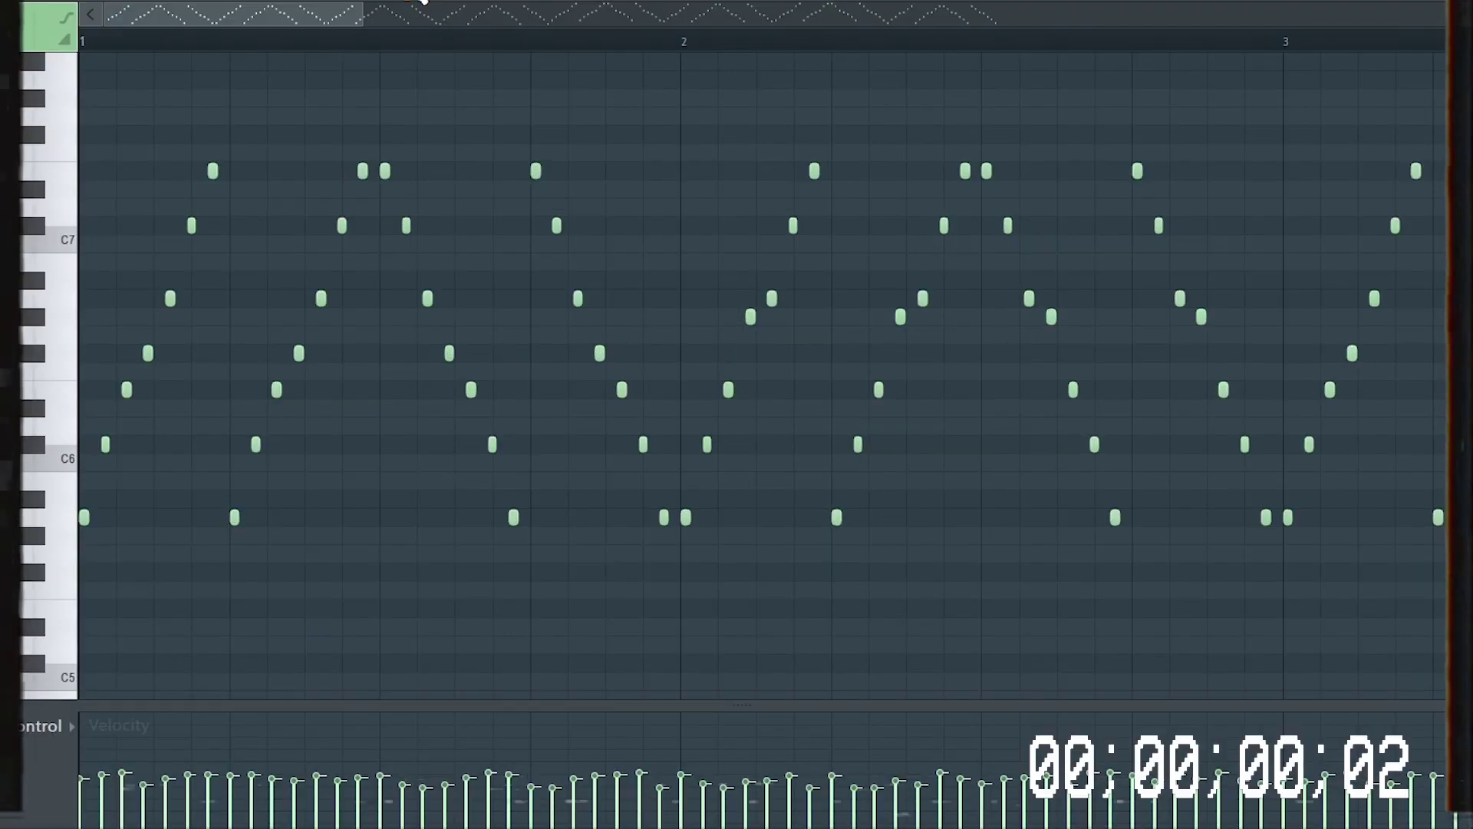
Play the Four Pole Strings arpeggio from the start and continue the playback from bar 5
key(space)
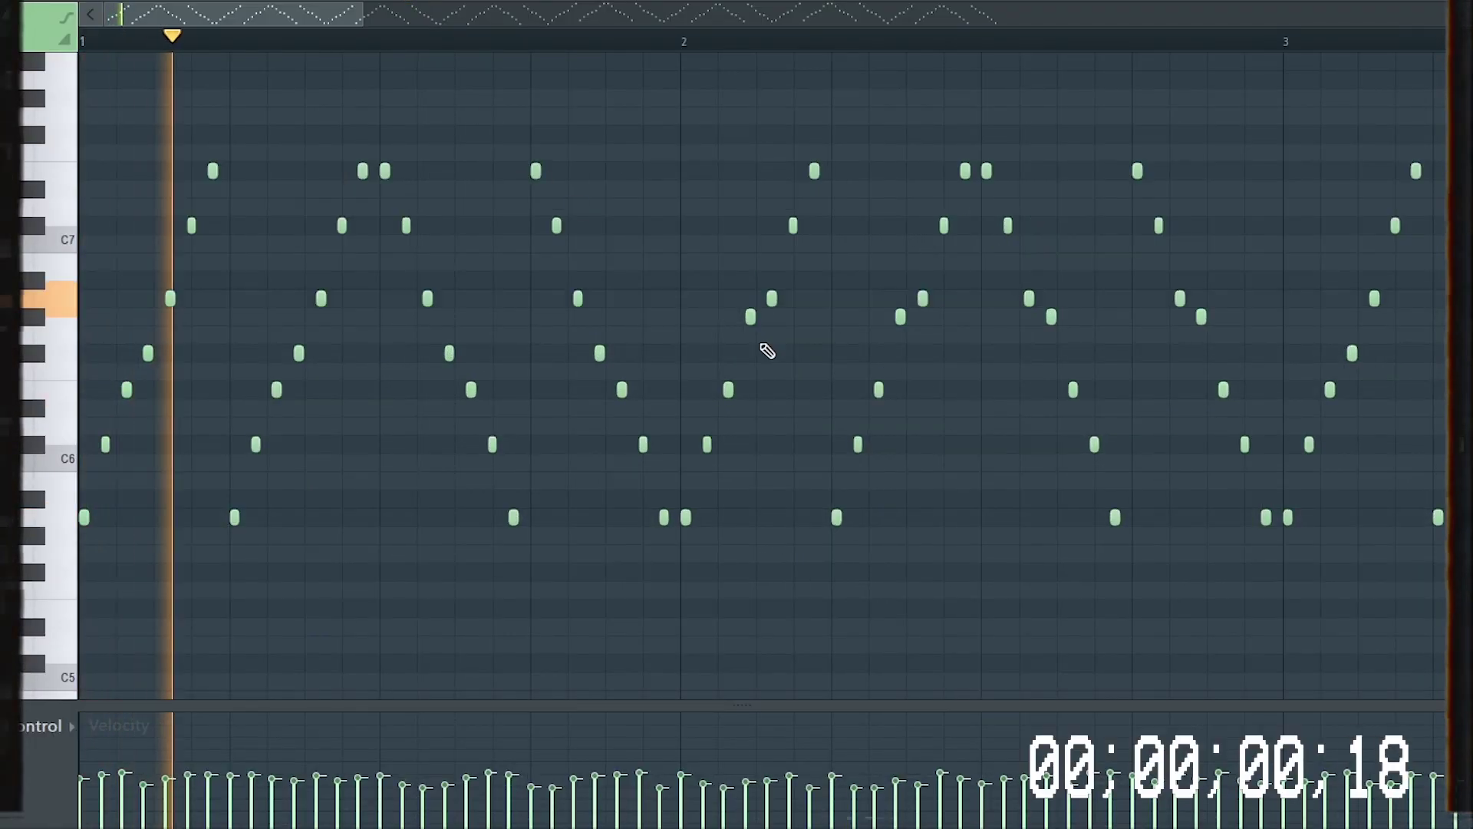
scroll(996, 474, down, 2)
scroll(810, 528, down, 3)
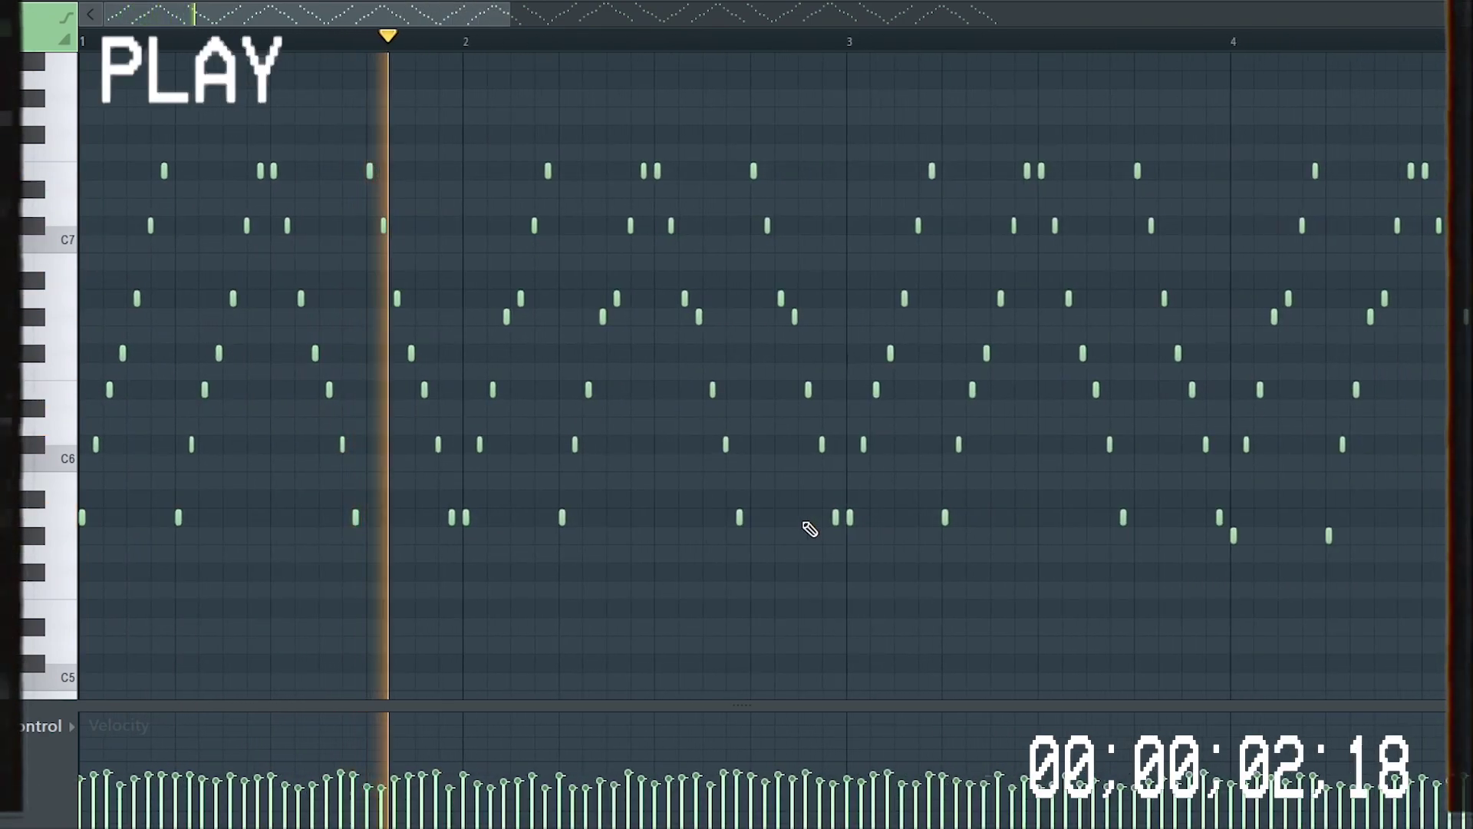
scroll(810, 528, down, 3)
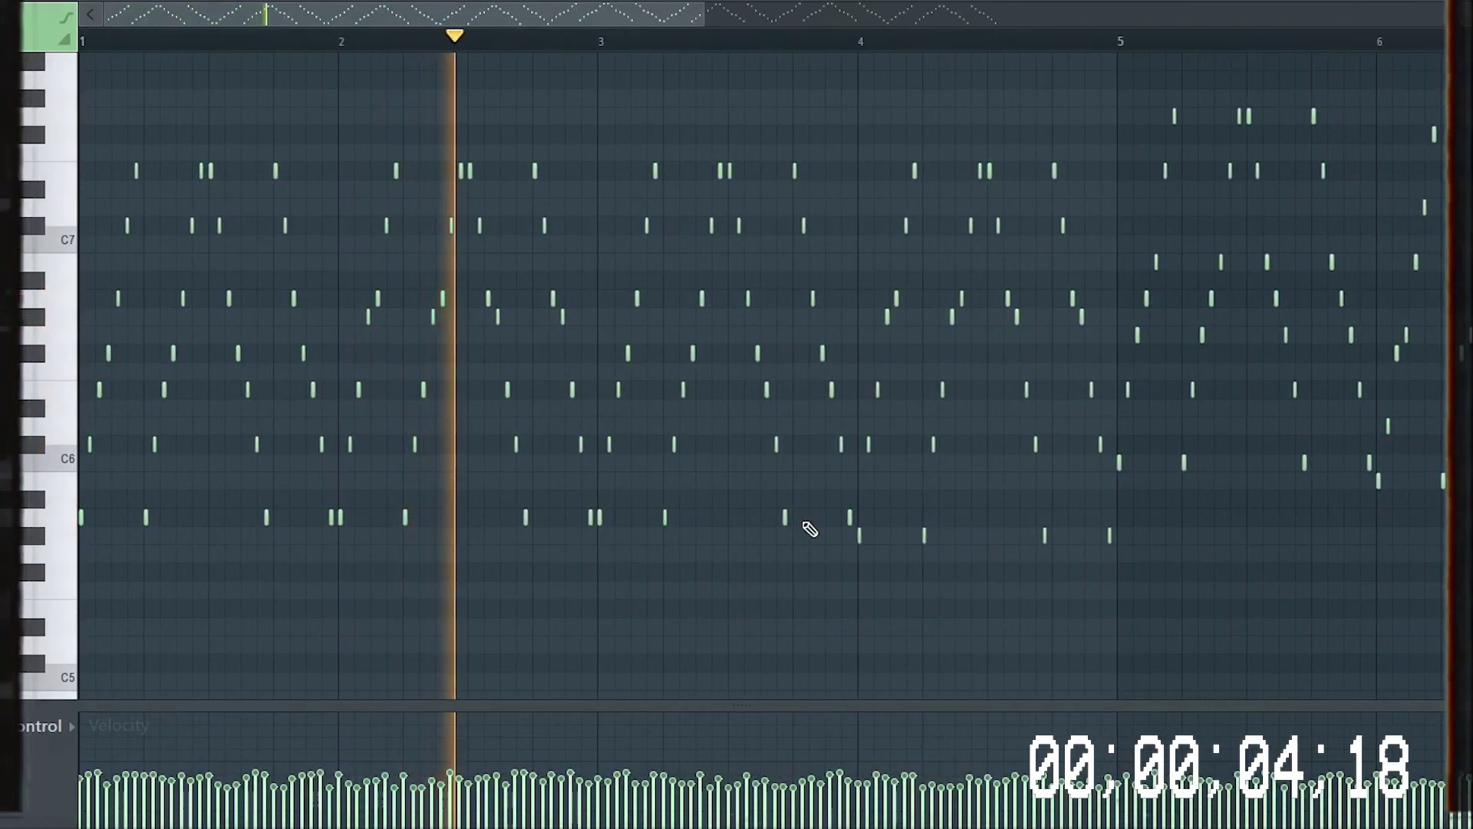
scroll(811, 528, down, 2)
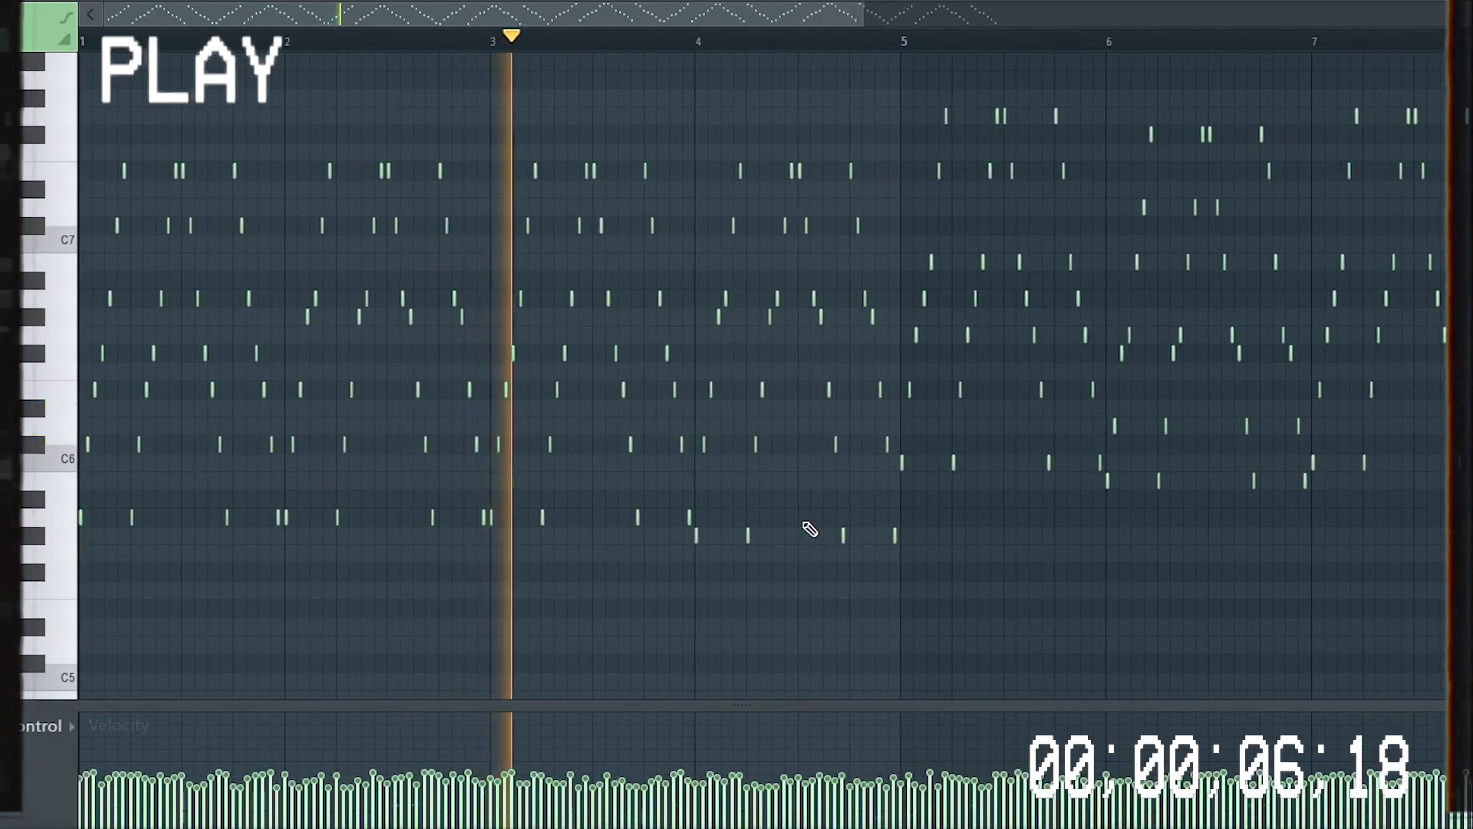
click(905, 43)
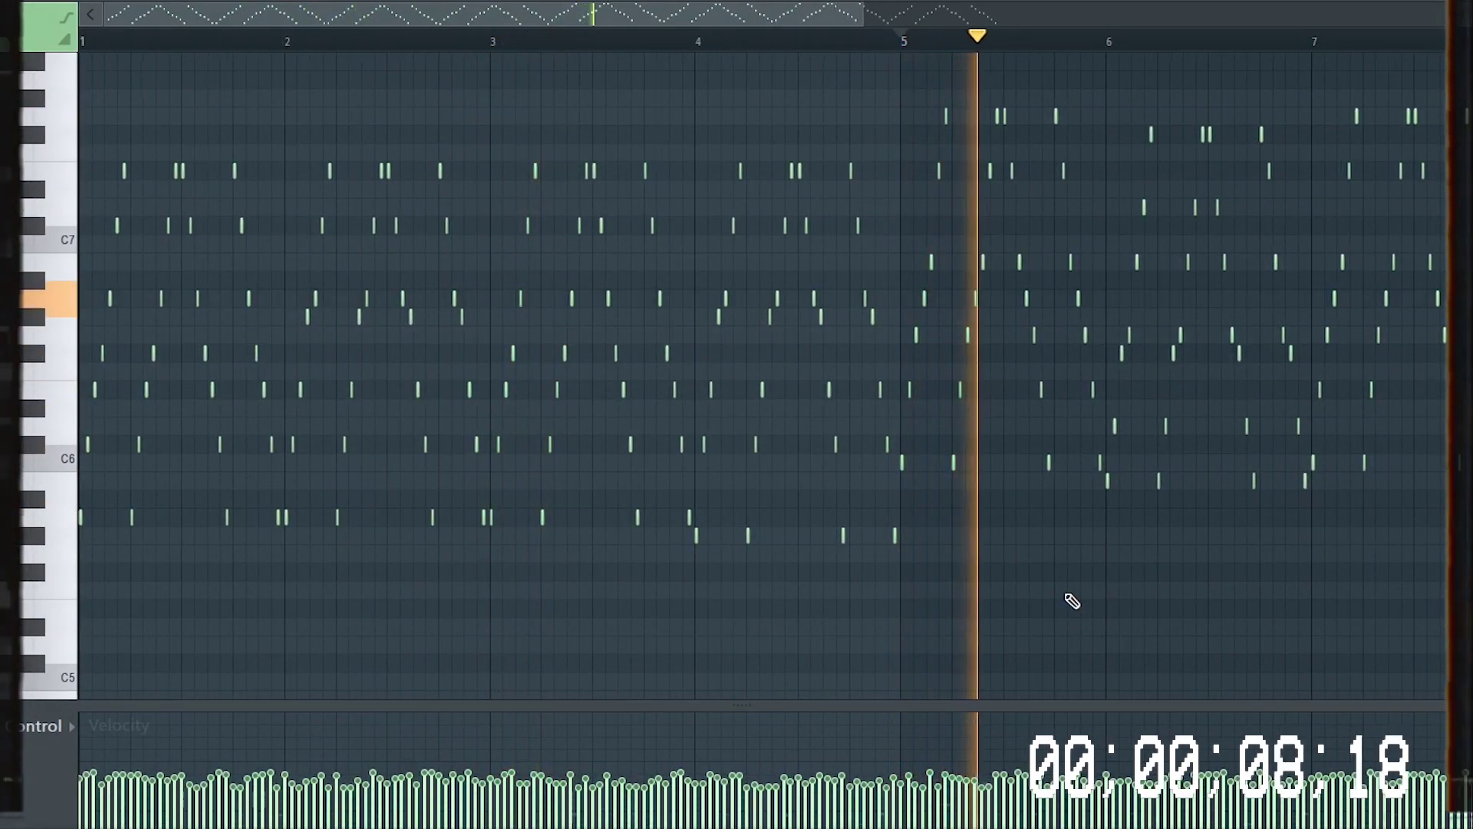
scroll(1069, 599, down, 3)
scroll(1005, 597, down, 1)
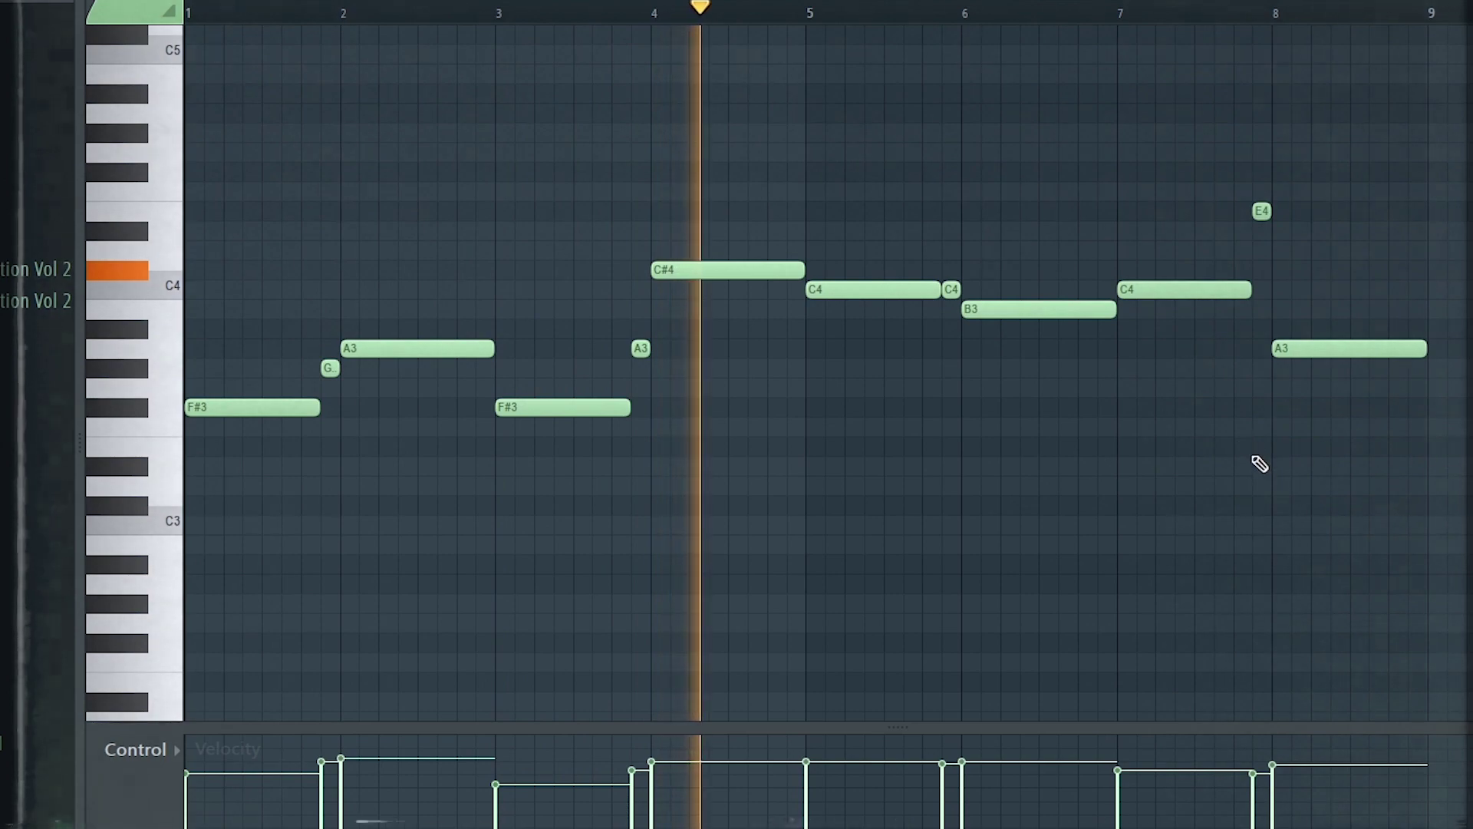
Review the Bass I (Slap) notes and play the Omnisphere, strings and bass patterns together in the playlist from bar 29
scroll(1256, 461, down, 1)
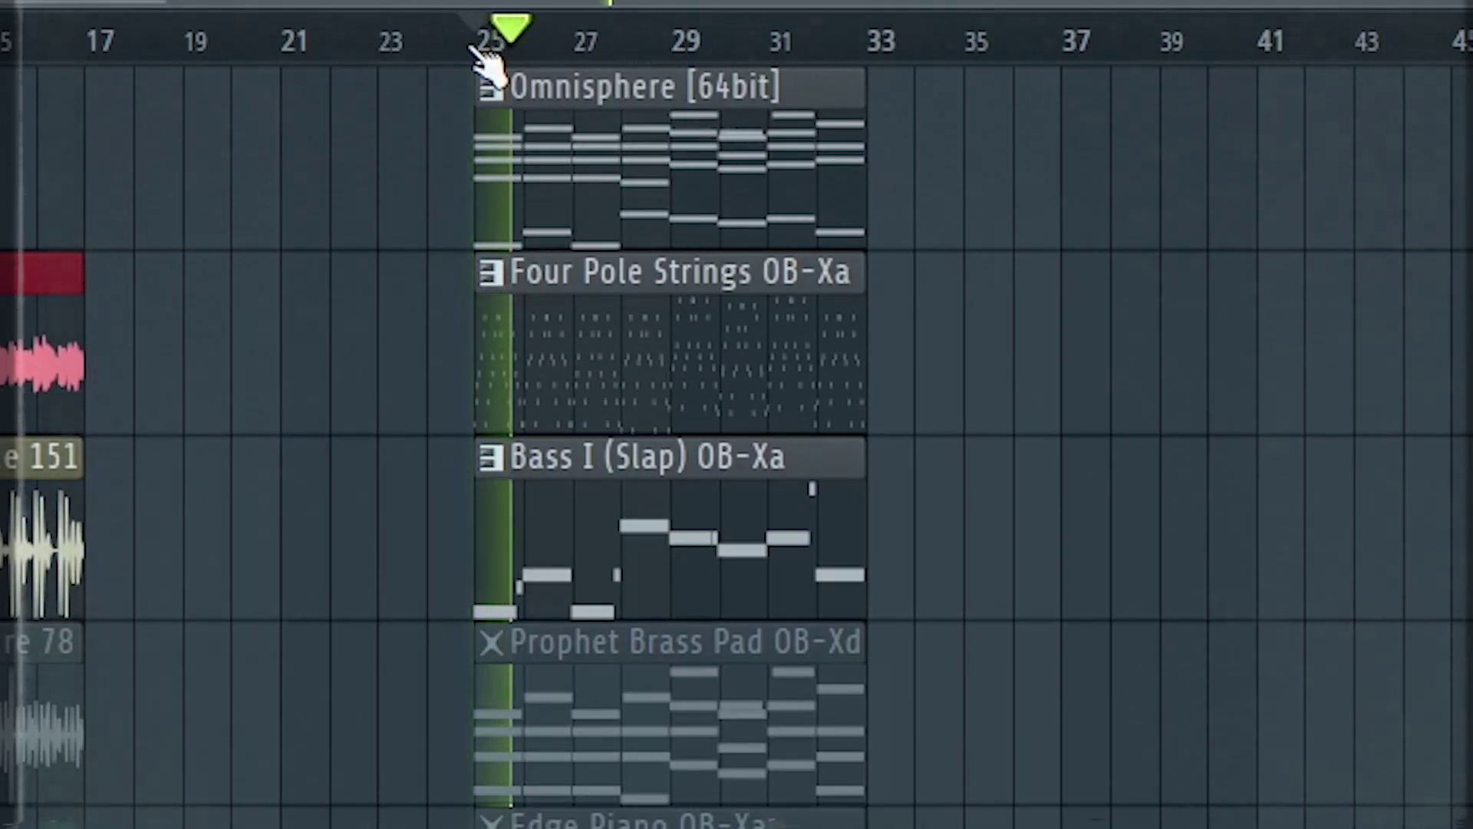
click(685, 48)
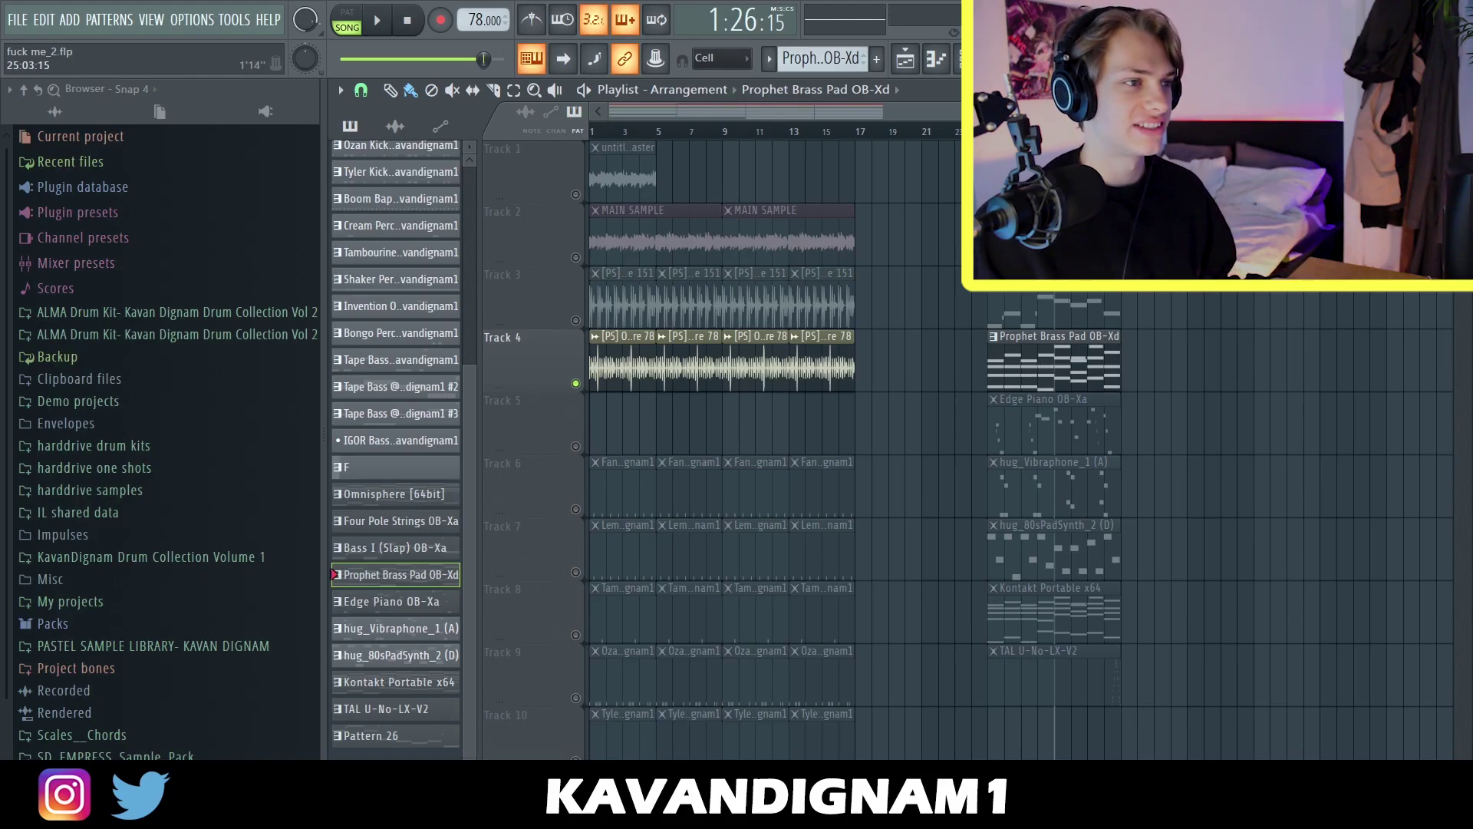
Review the Prophet Brass Pad OB-Xd and Edge Piano OB-Xa notes in the piano roll and return to the playlist
double_click(1051, 366)
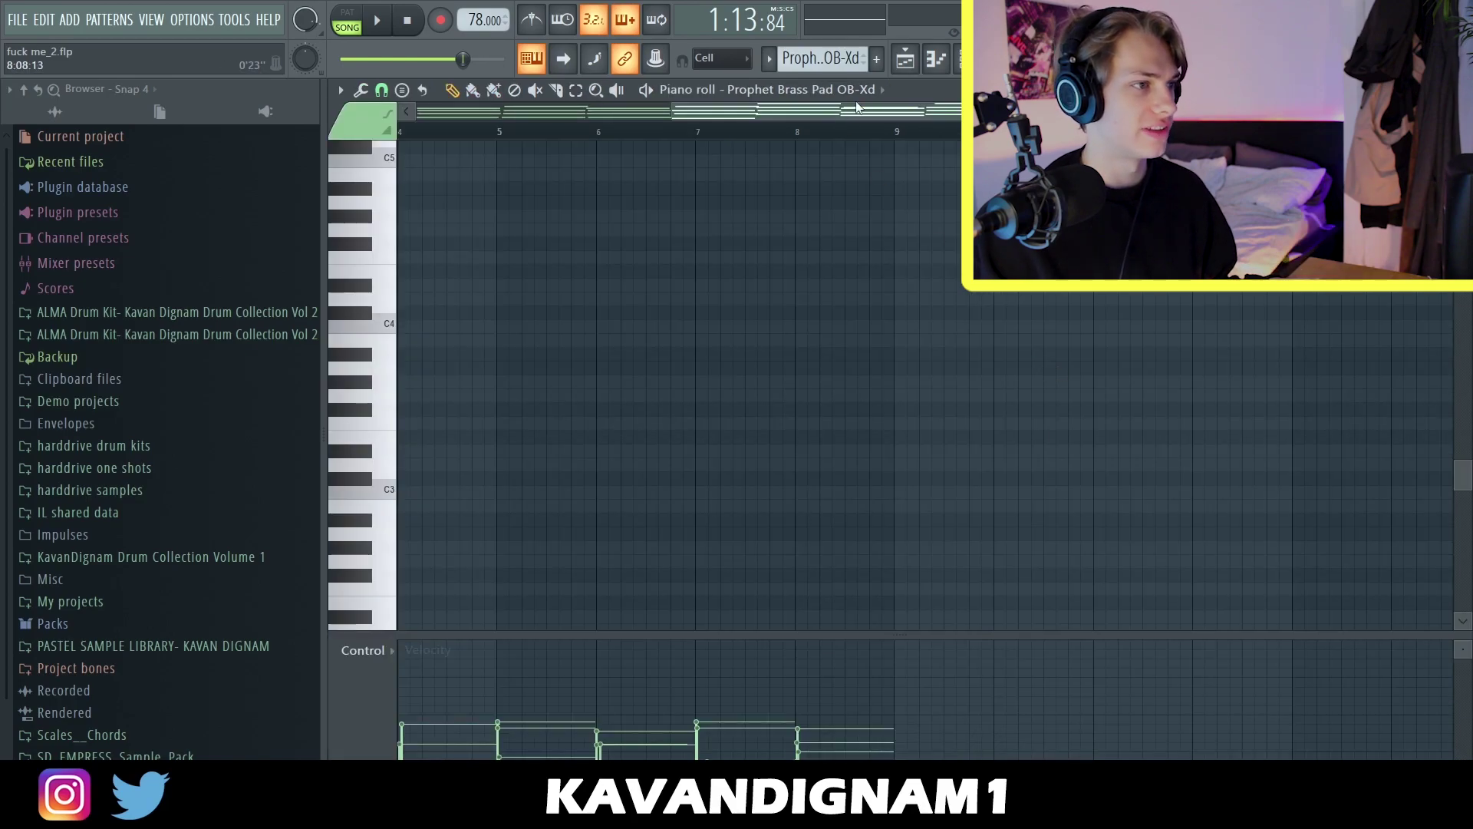
drag(857, 107, 204, 138)
scroll(862, 254, down, 3)
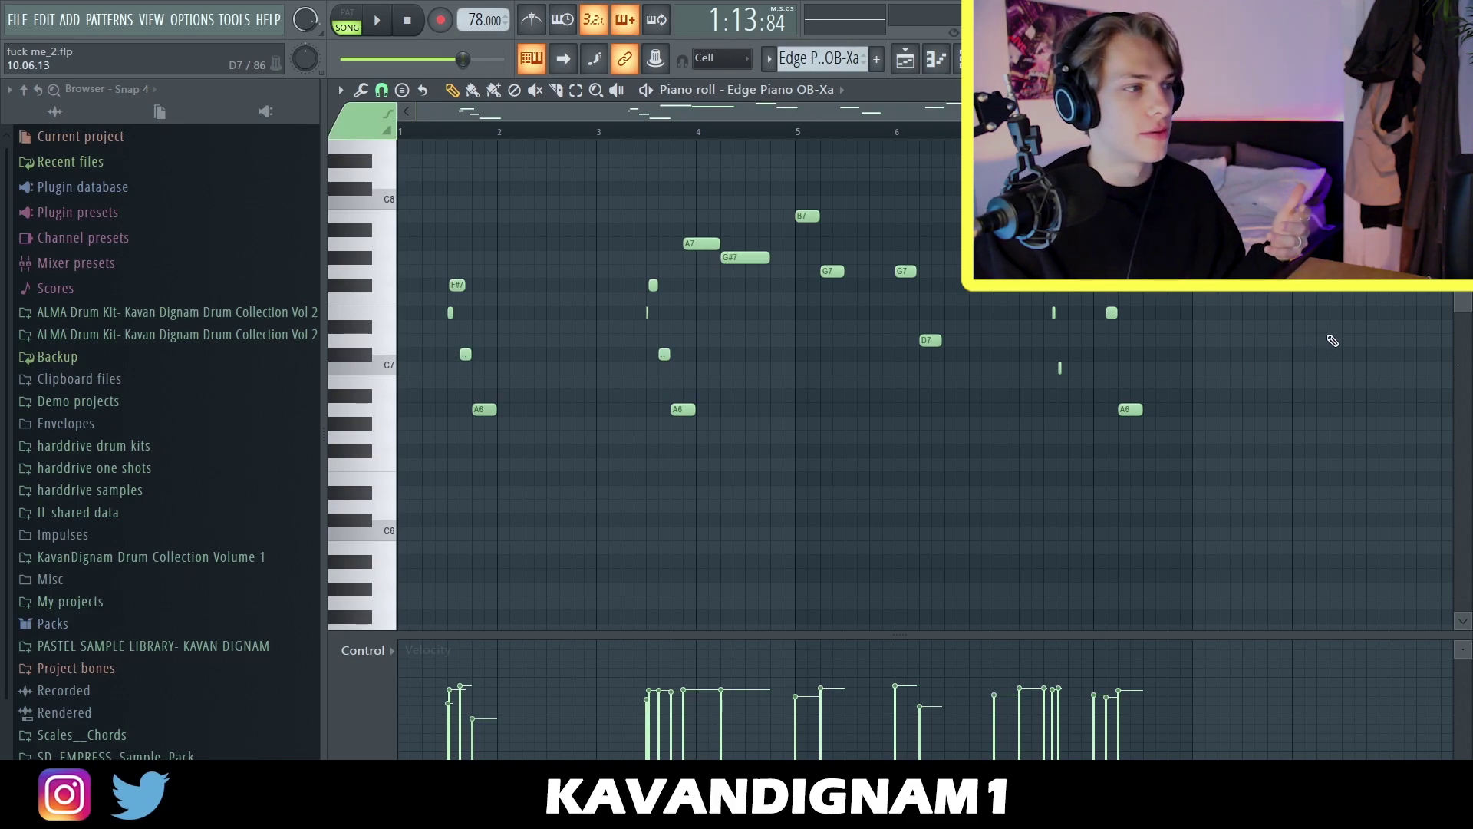
key(F5)
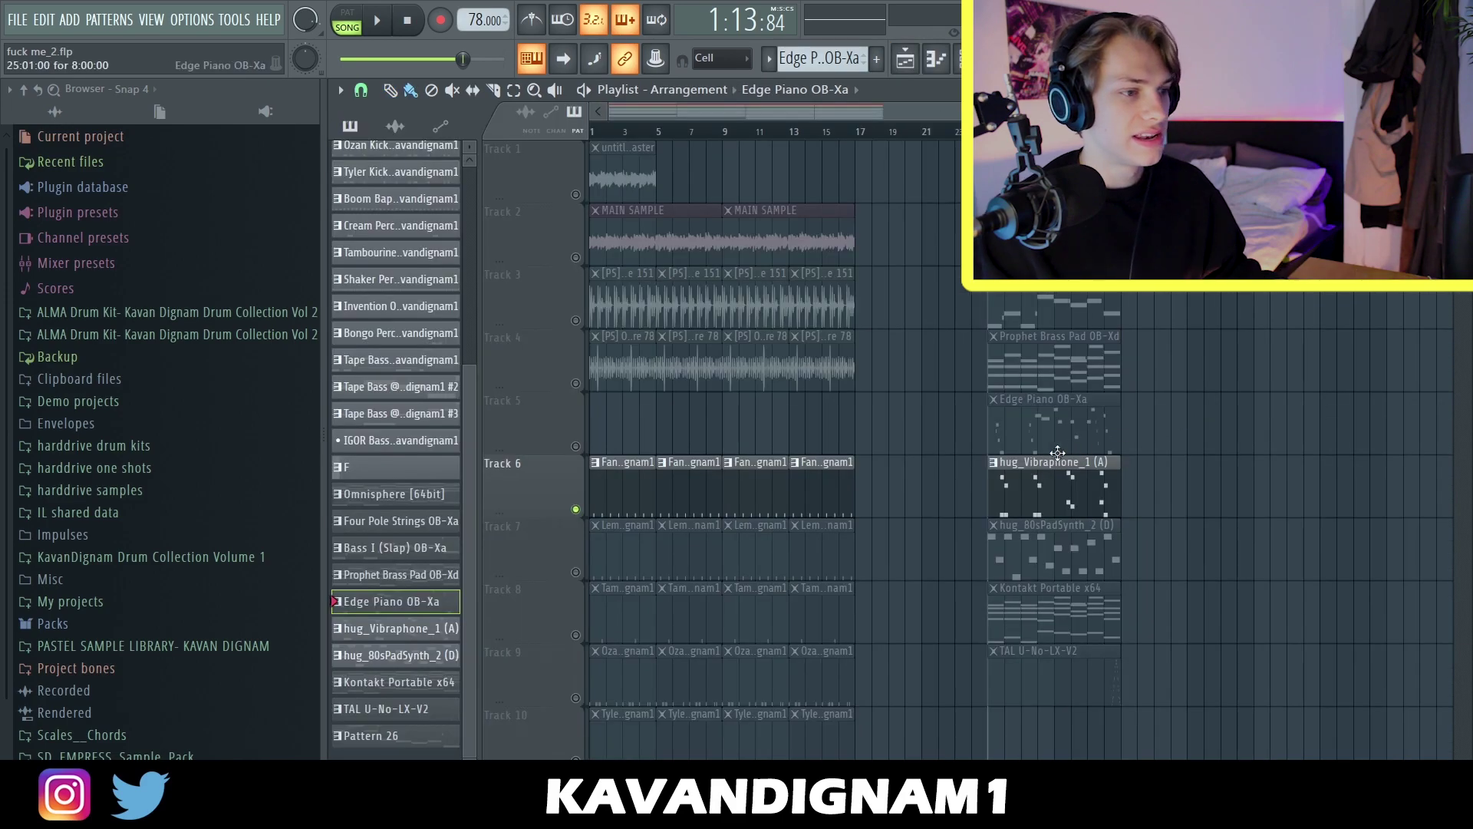
Open the hug_Vibraphone_1 (A) pattern in the piano roll and play its note groups near bars 2, 4, 6 and 8
double_click(890, 491)
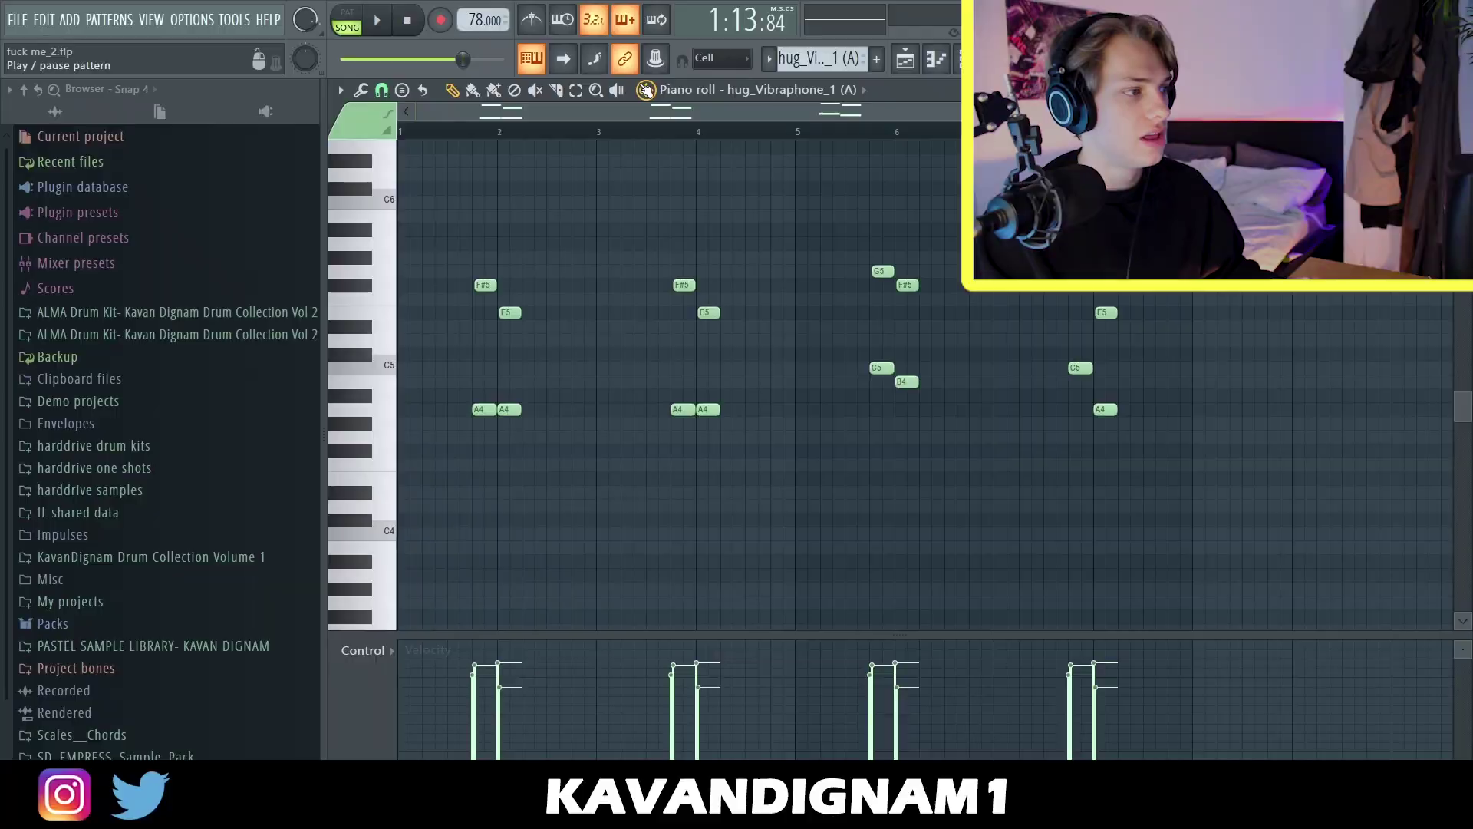
click(477, 136)
key(space)
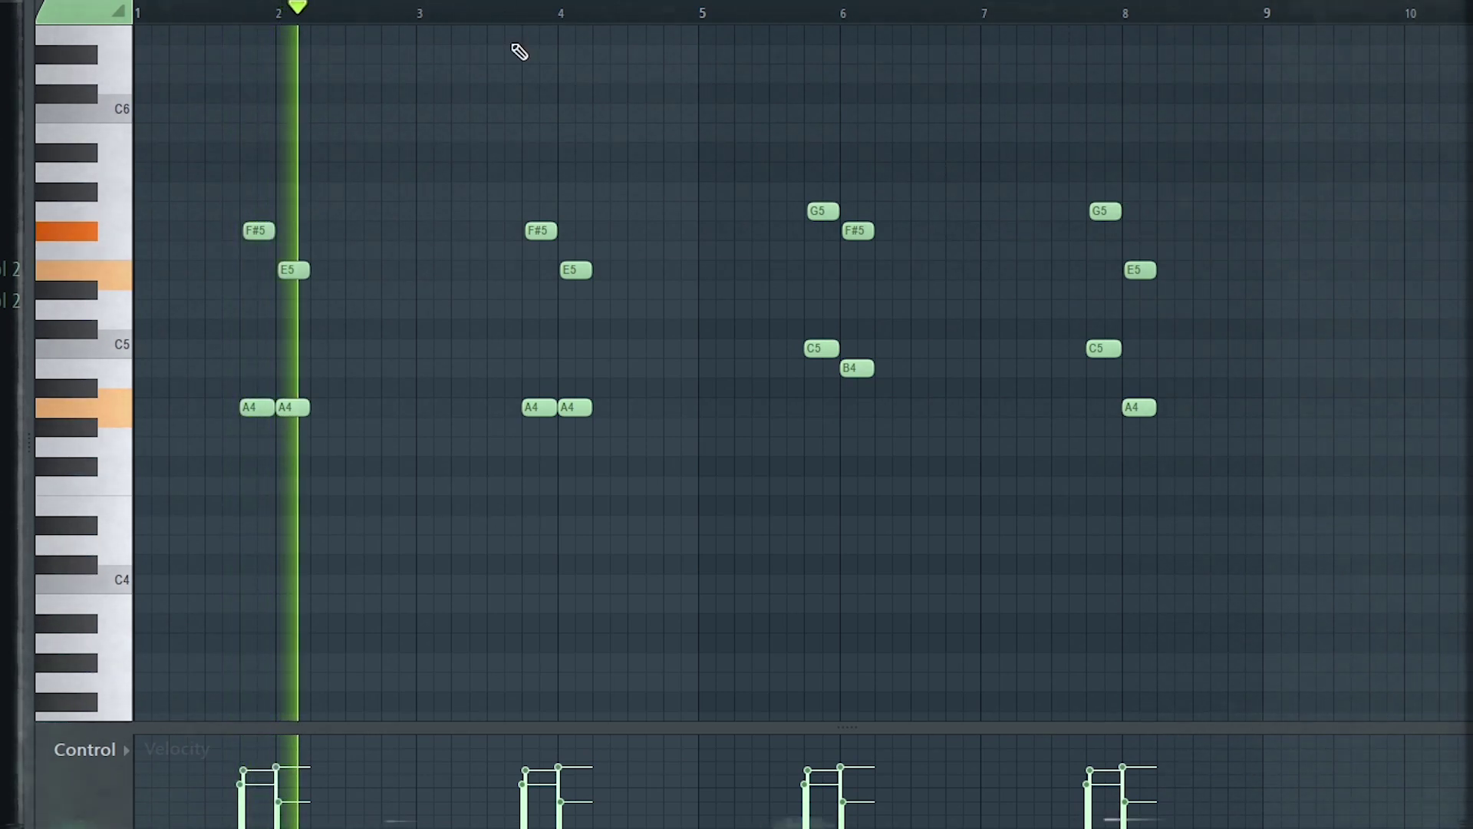
click(524, 10)
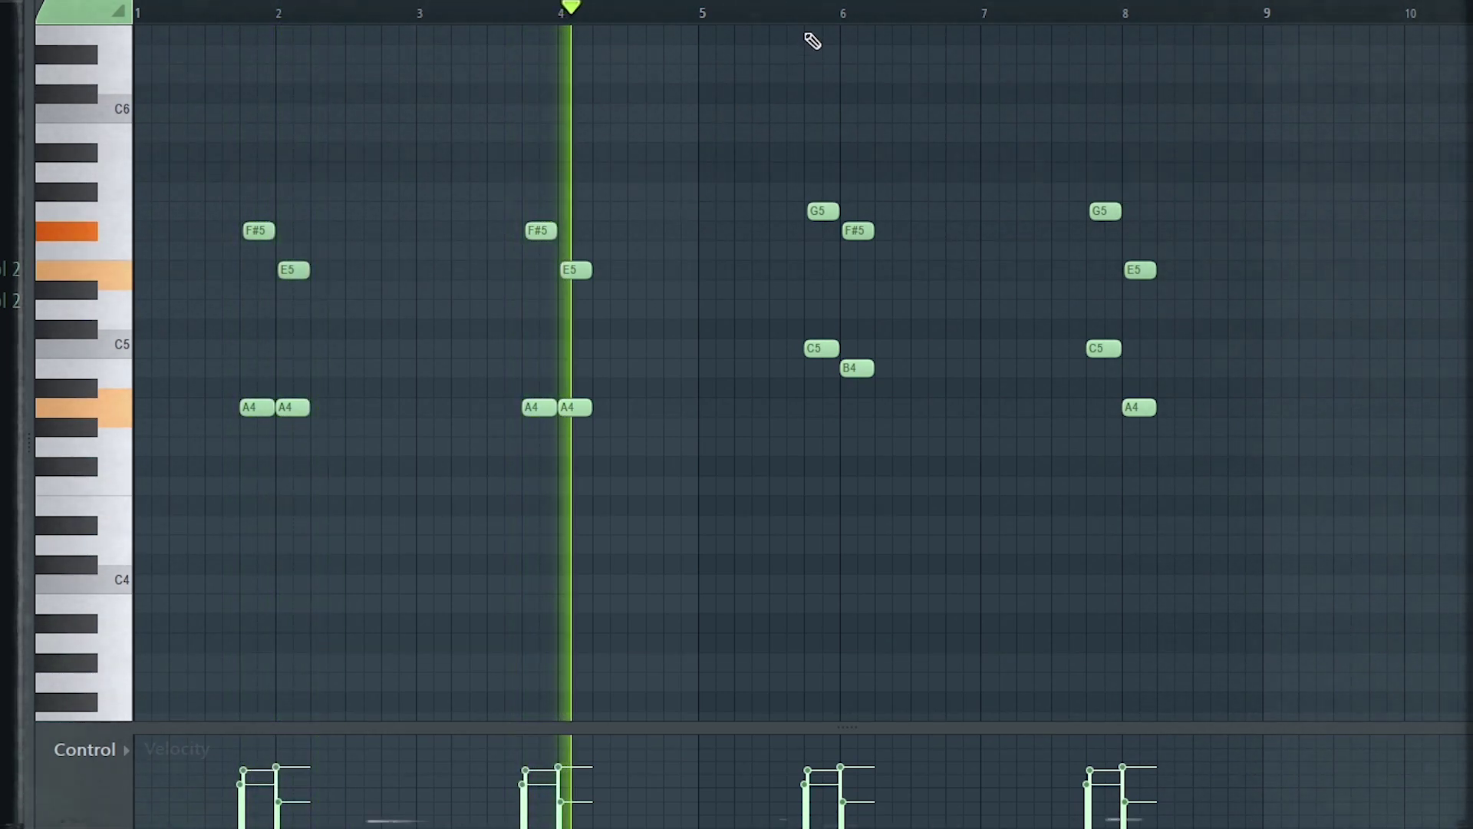
click(783, 9)
click(1088, 15)
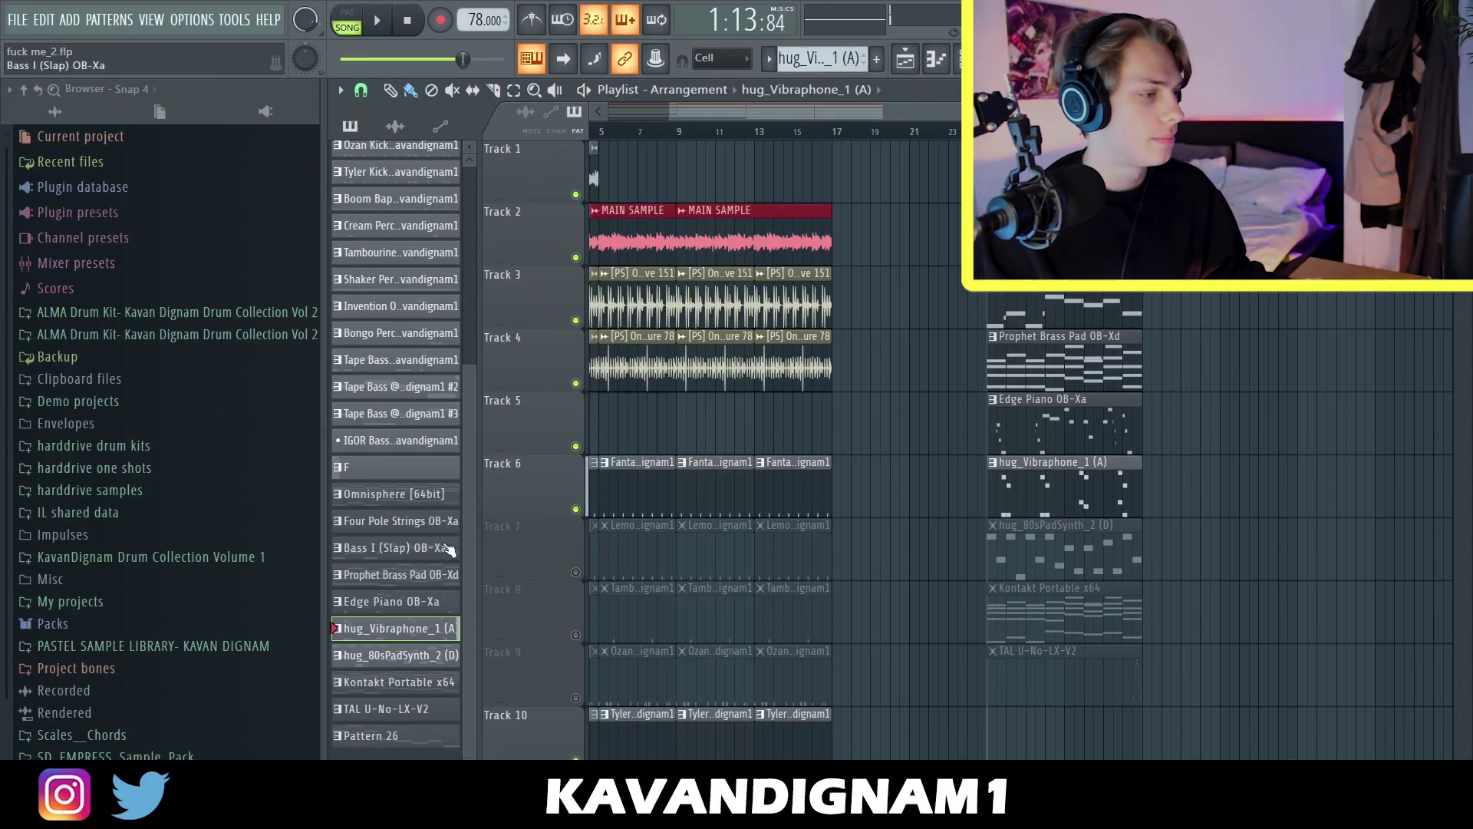
Play back the hug_80sPadSynth_2 (D) melody in the piano roll
right_click(576, 575)
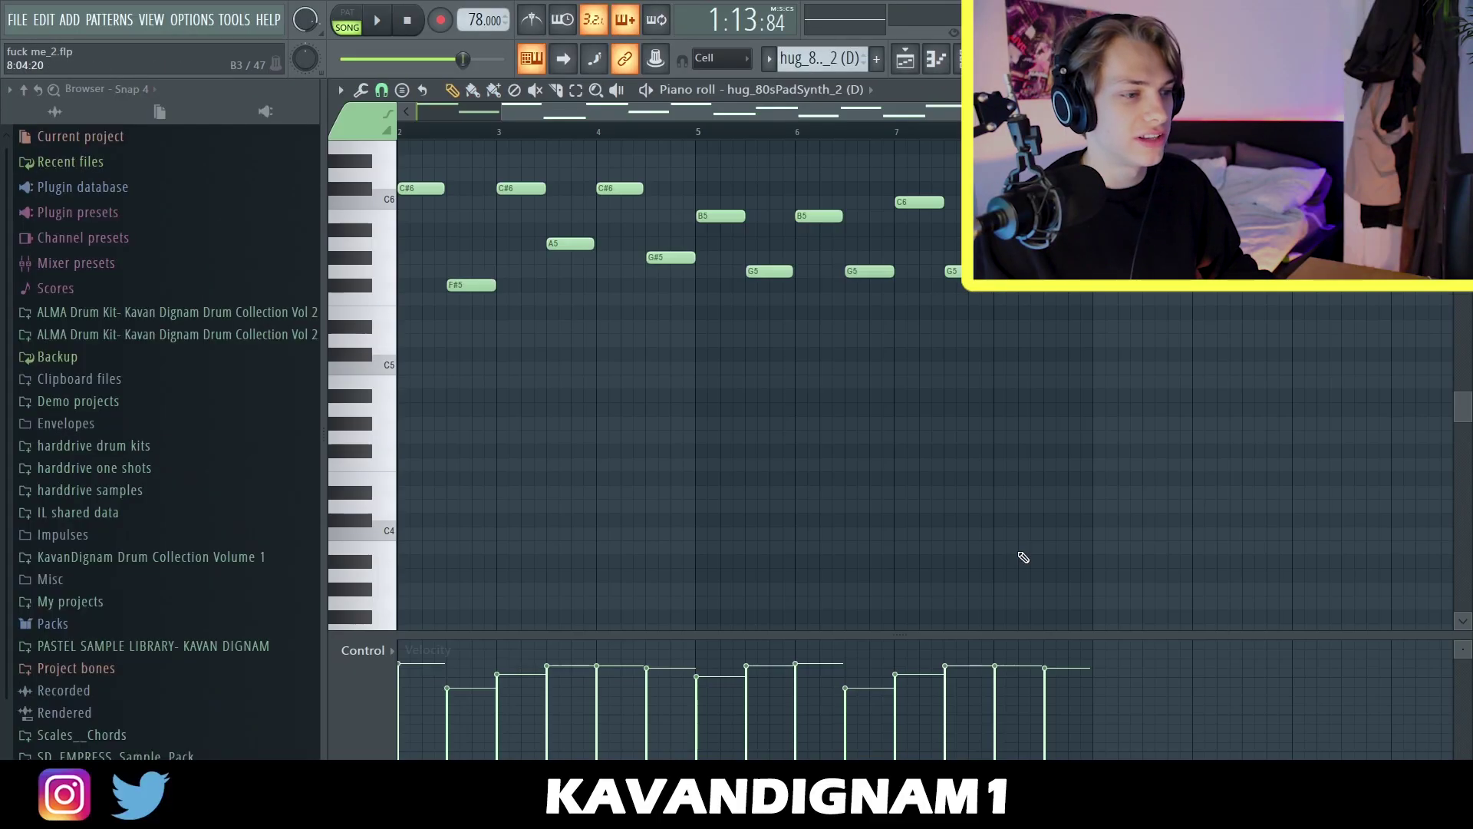
key(space)
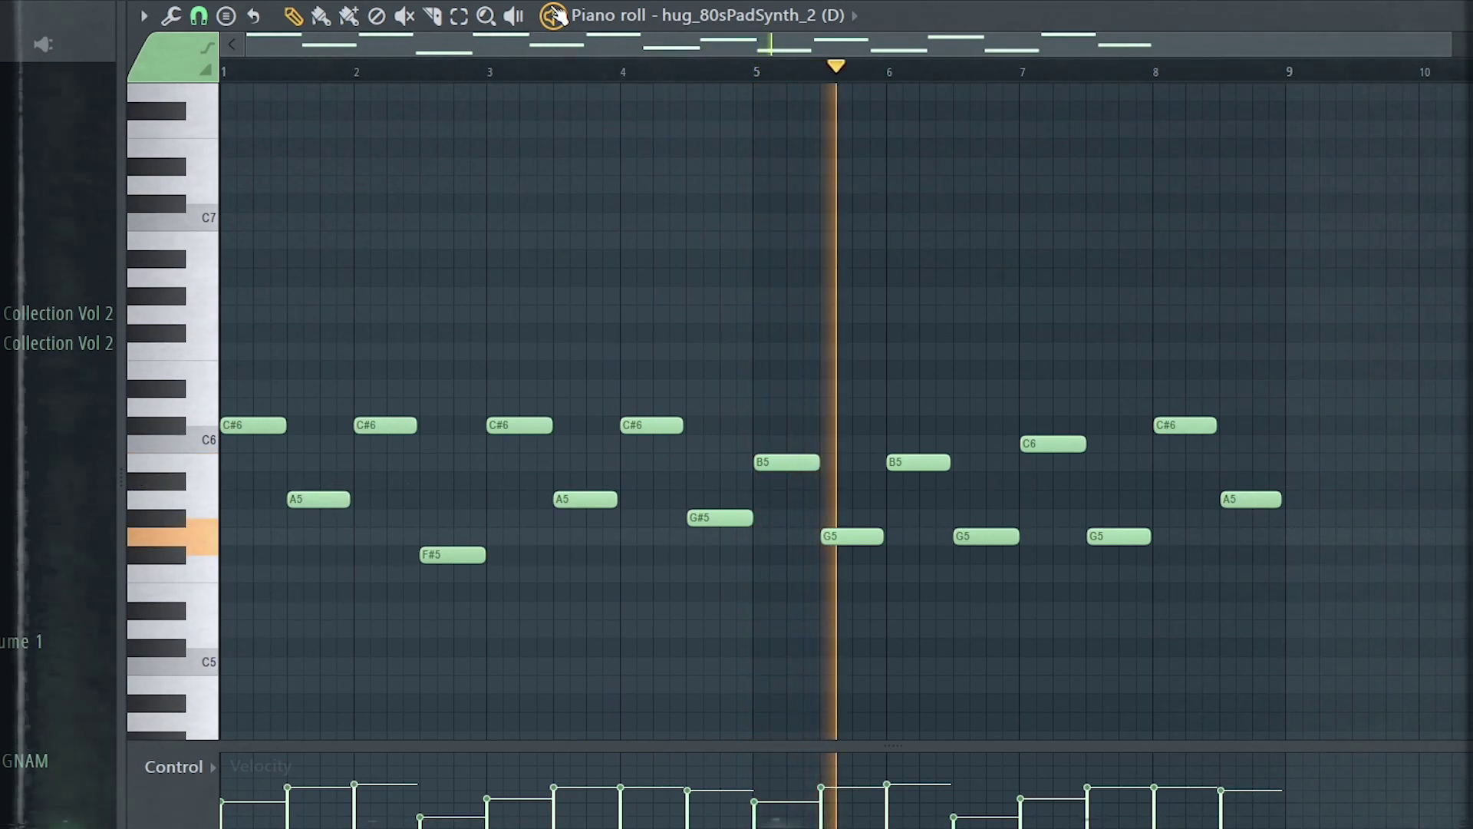
key(space)
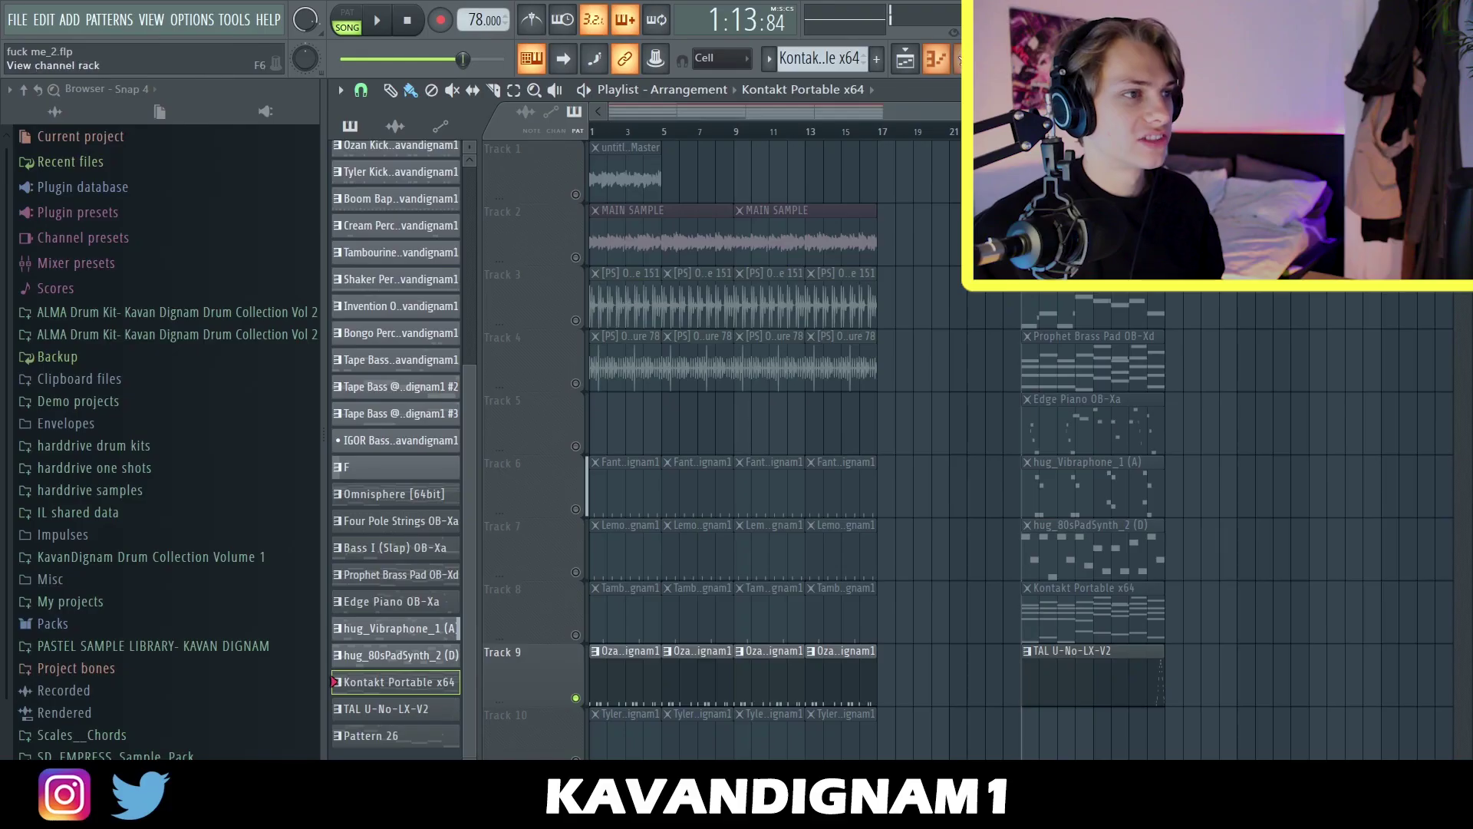
Open the TAL U-No-LX-V2 channel's notes in the piano roll and inspect the run in bar 8 up close
key(F6)
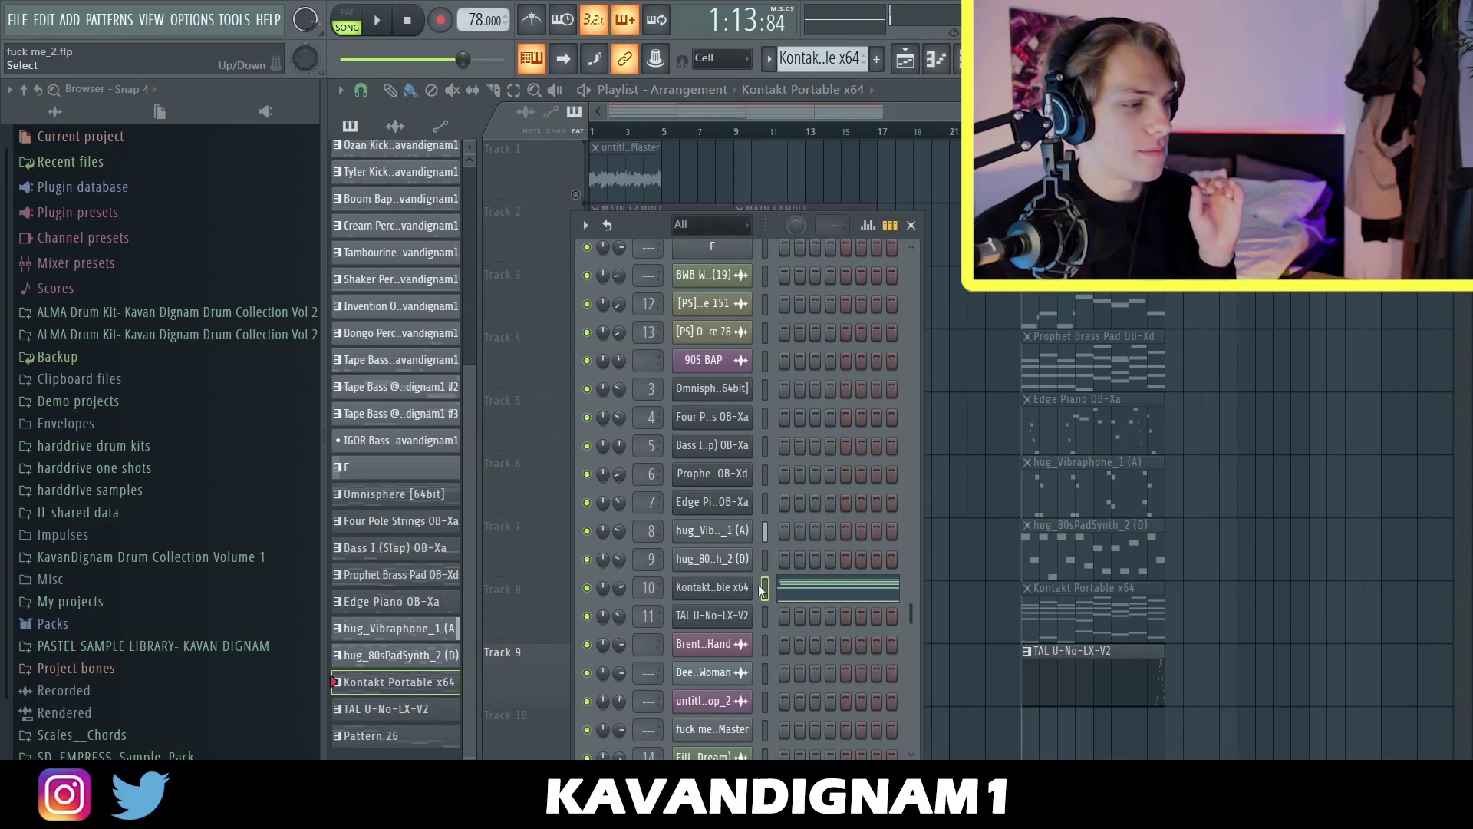
click(728, 619)
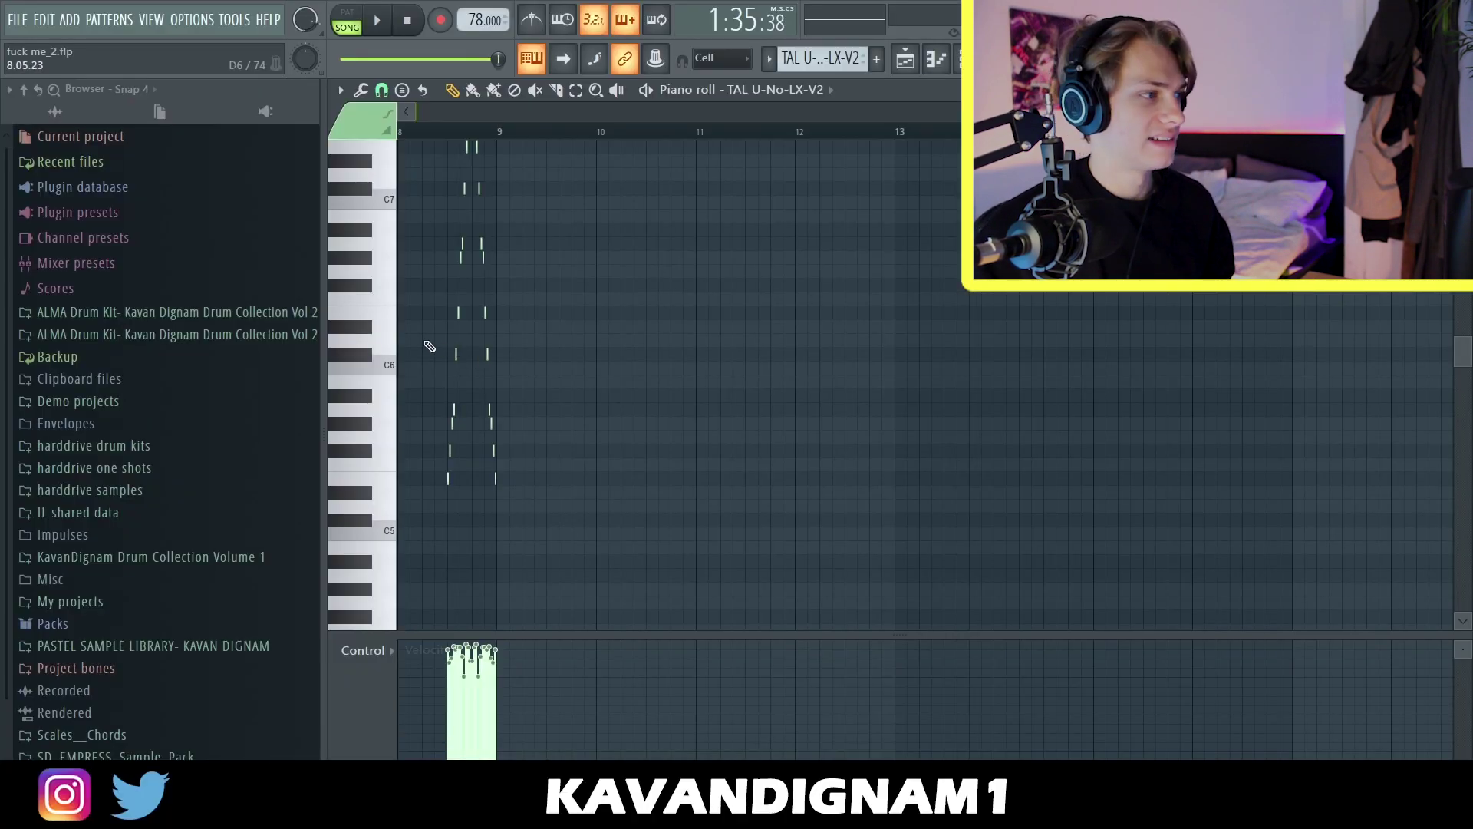
scroll(1343, 383, up, 3)
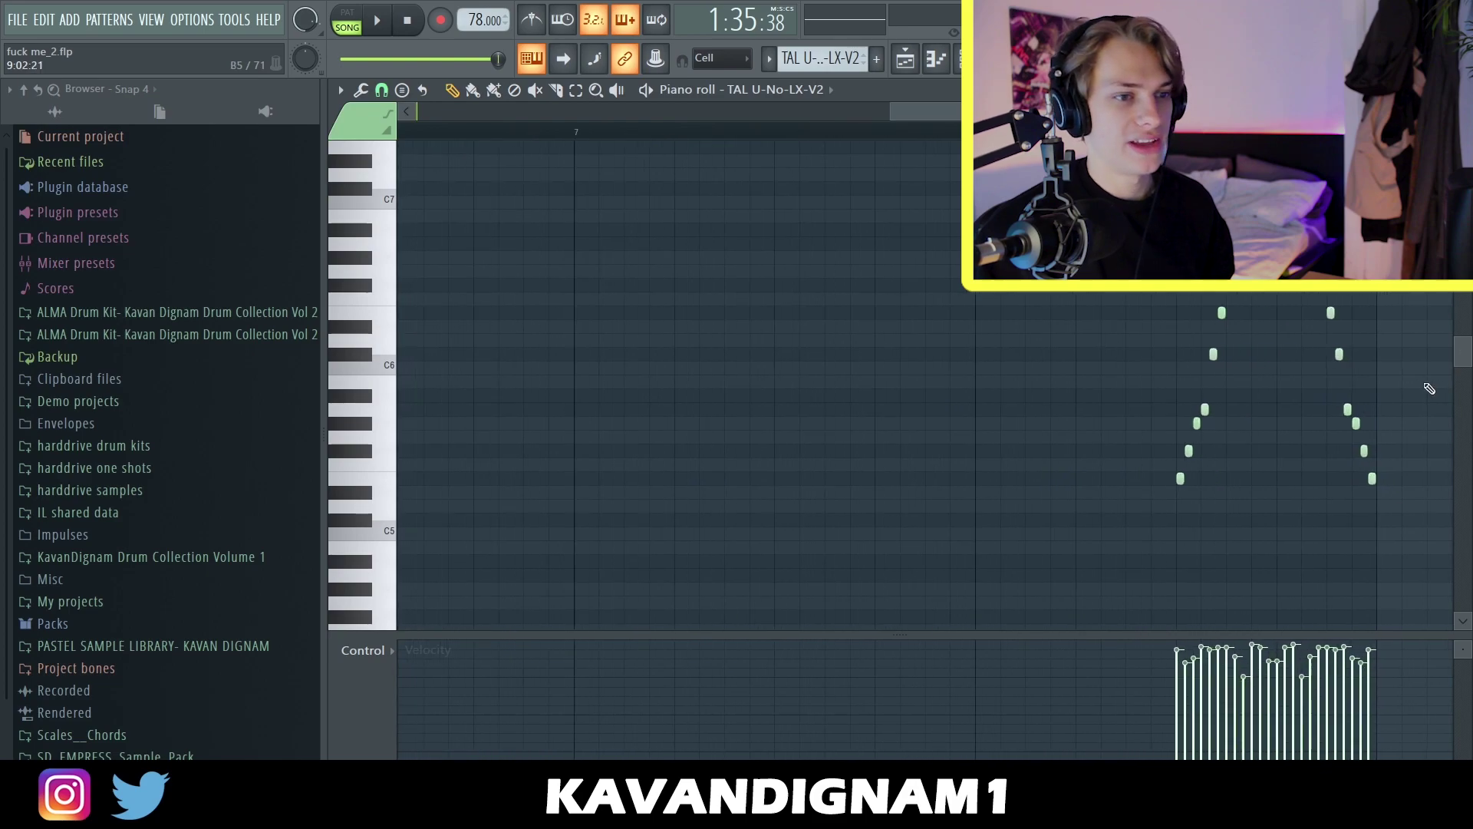
scroll(1342, 383, down, 3)
scroll(1151, 392, right, 3)
scroll(1151, 392, up, 3)
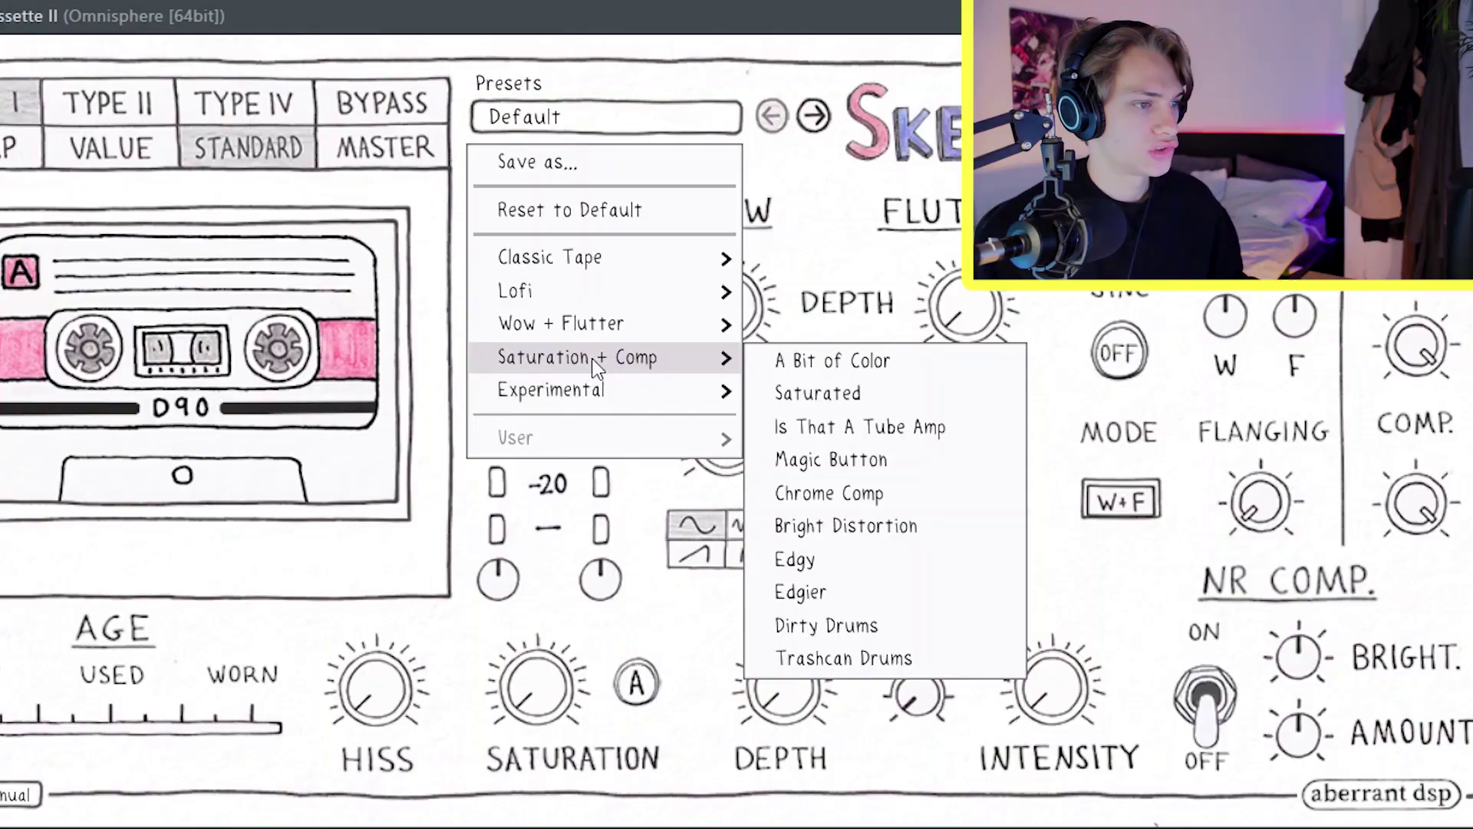
Load the A Bit of Color preset in Omnisphere's SketchCassette II and add an effect plugin found by searching "pan"
click(830, 364)
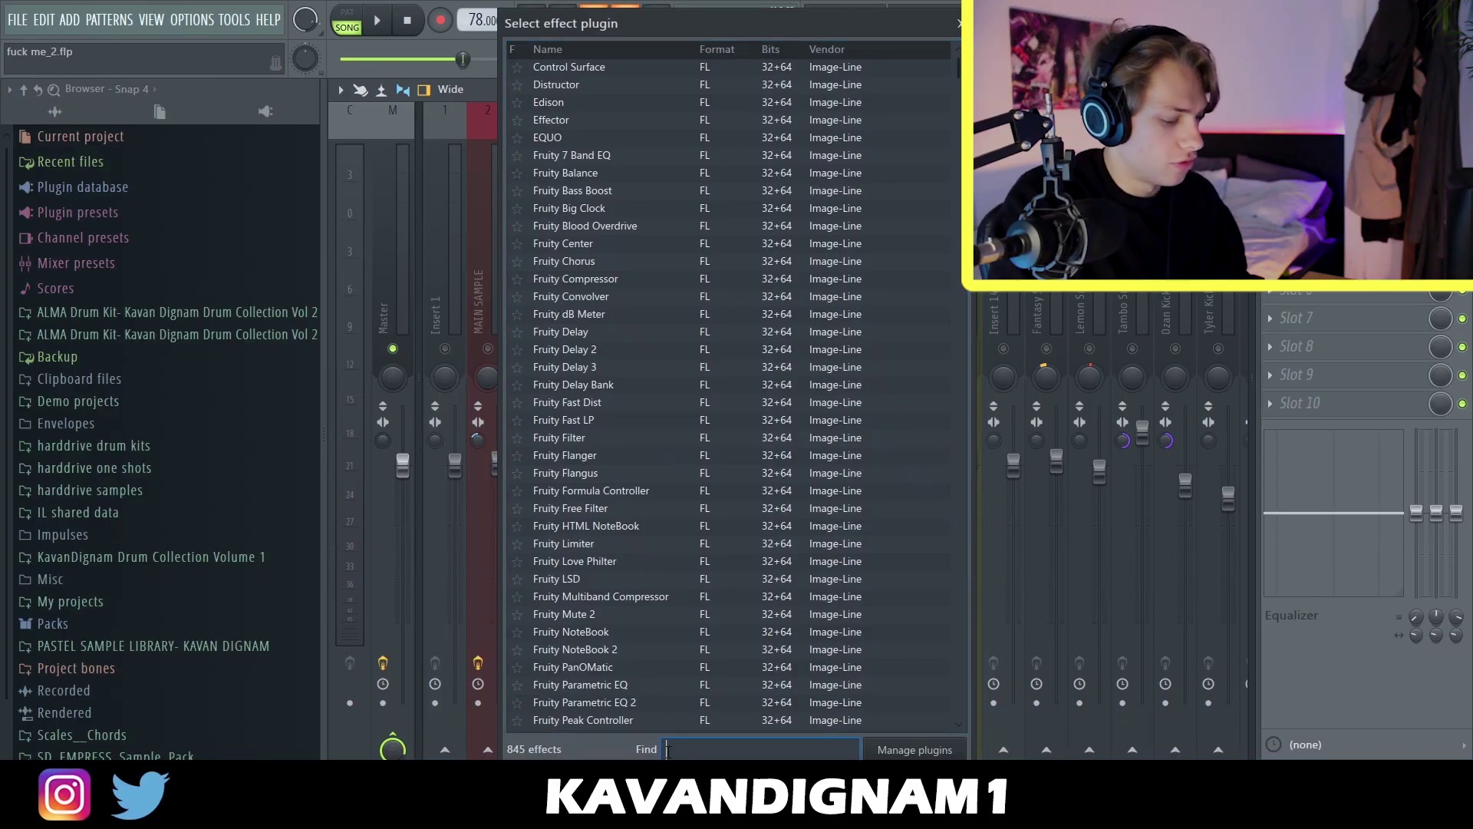
text(pan)
key(Return)
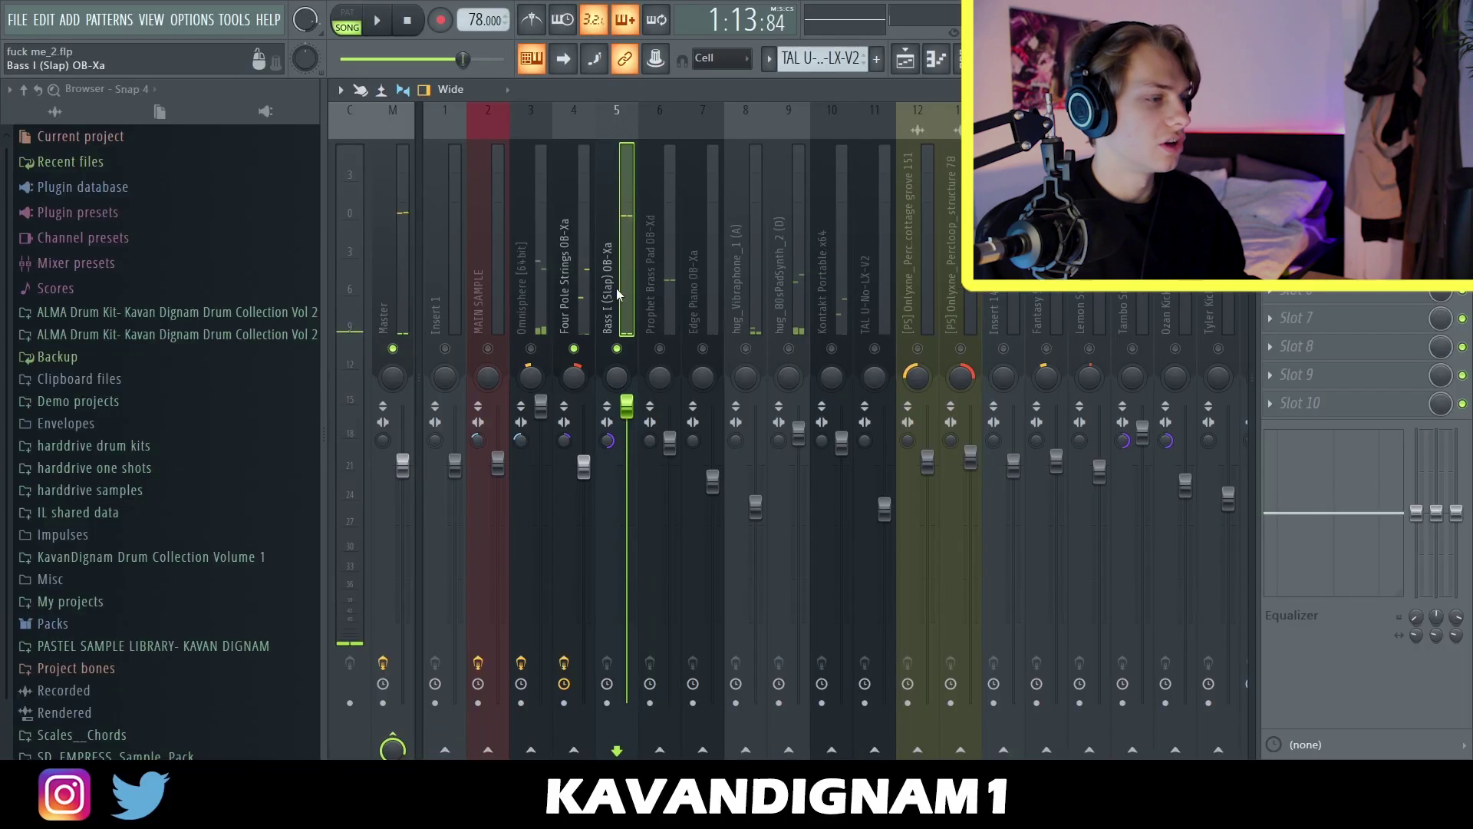
Reshape the ShaperBox 2 volume curve on the Bass I (Slap) track with a shallower dip and set RBass gain to -6.3
click(1312, 145)
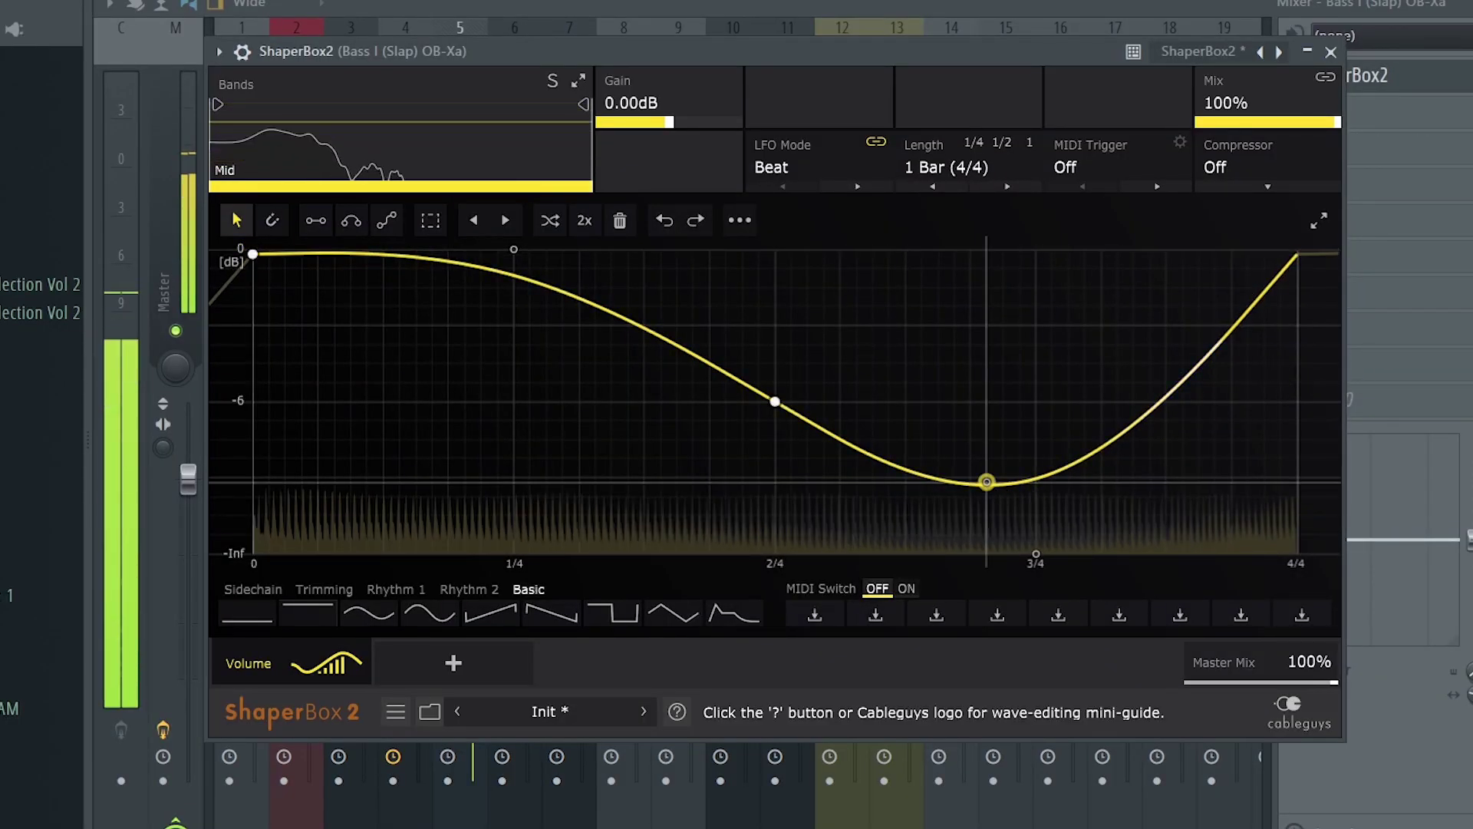
drag(987, 482, 990, 420)
drag(1120, 414, 1108, 343)
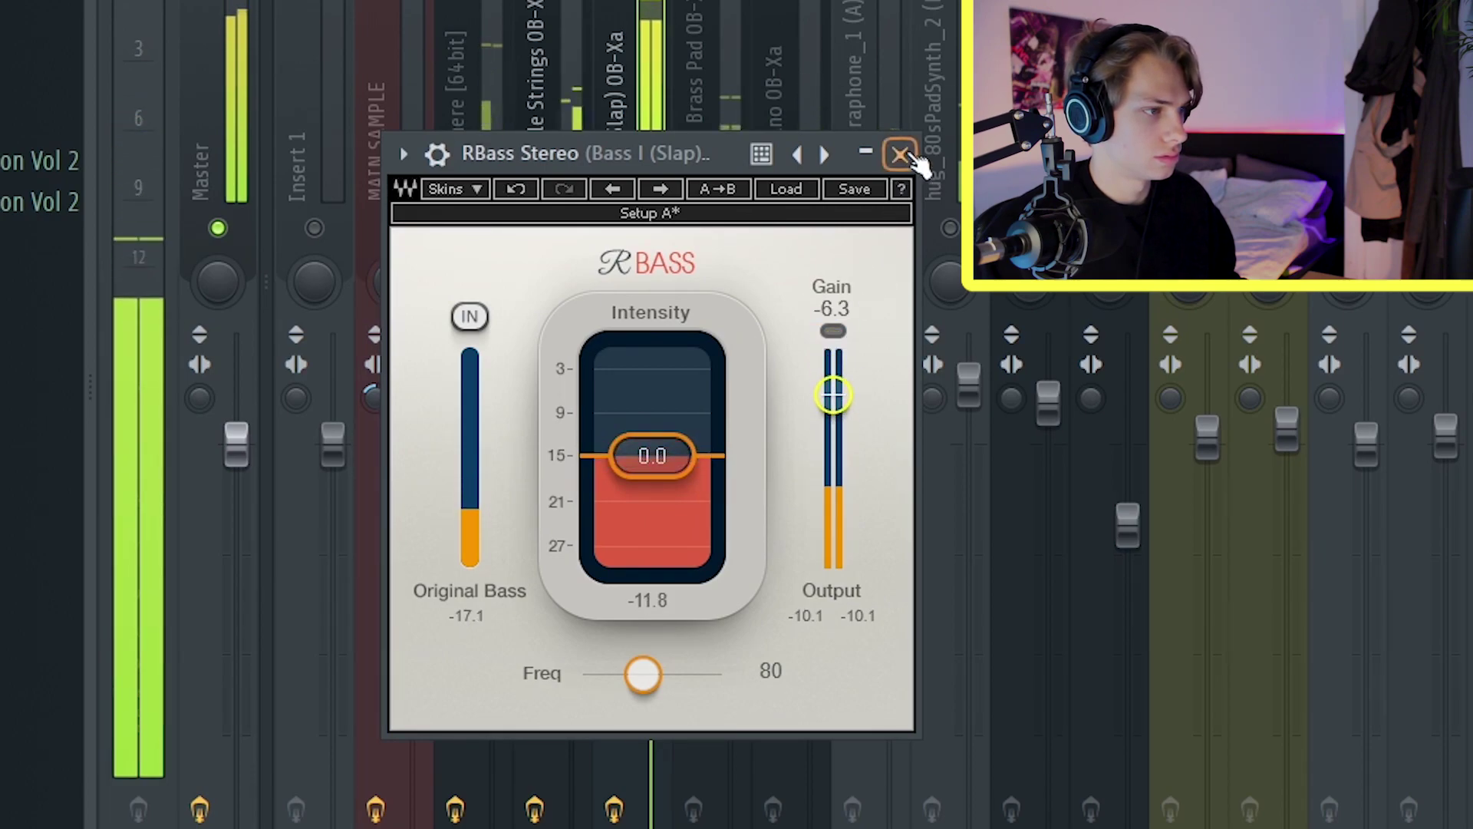
click(900, 154)
Add Fruity Flangus and PanMan with the Pacing the Floor preset to the Prophet Brass Pad mixer track
click(1274, 138)
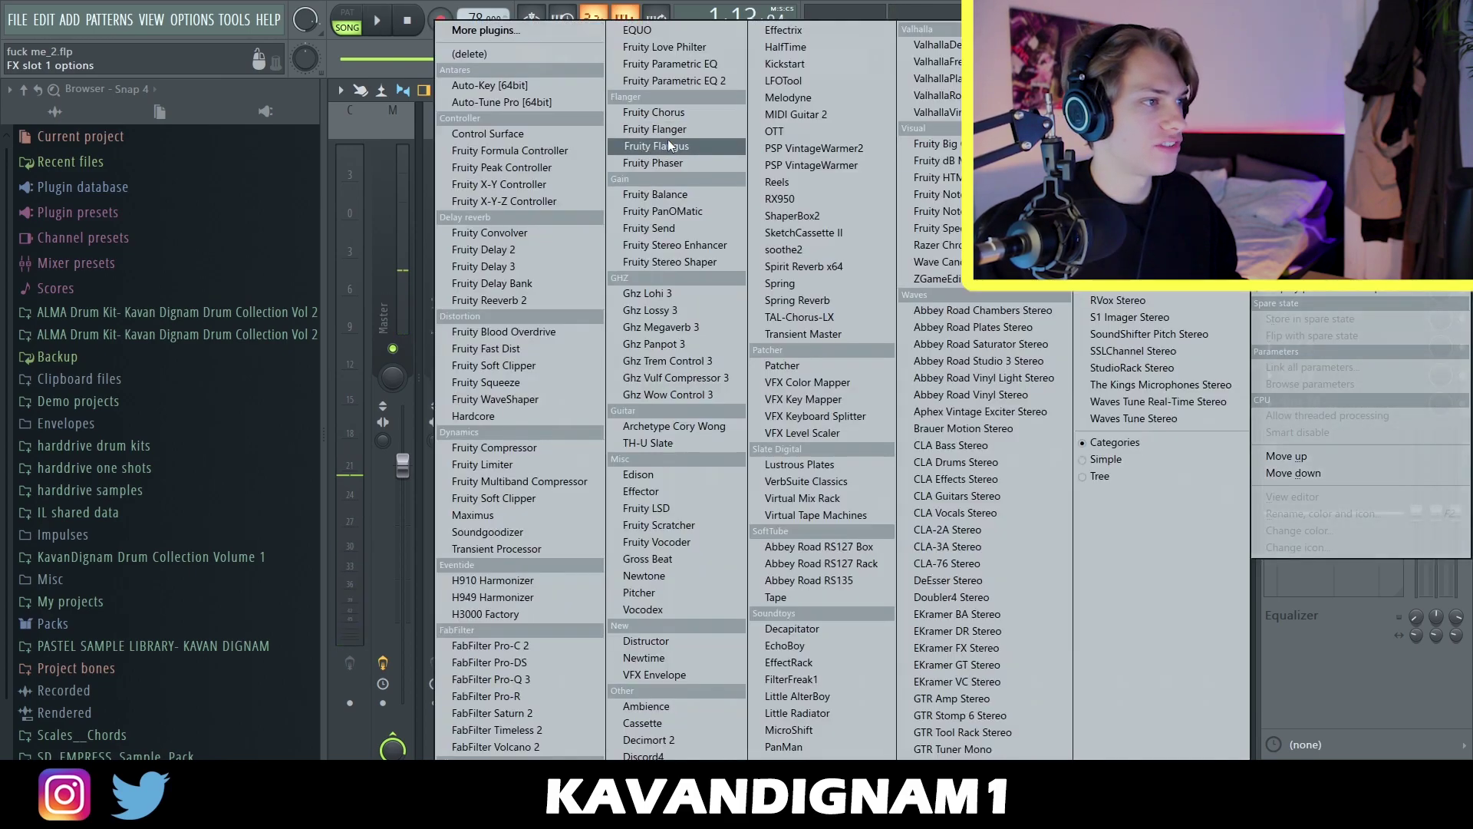
click(670, 146)
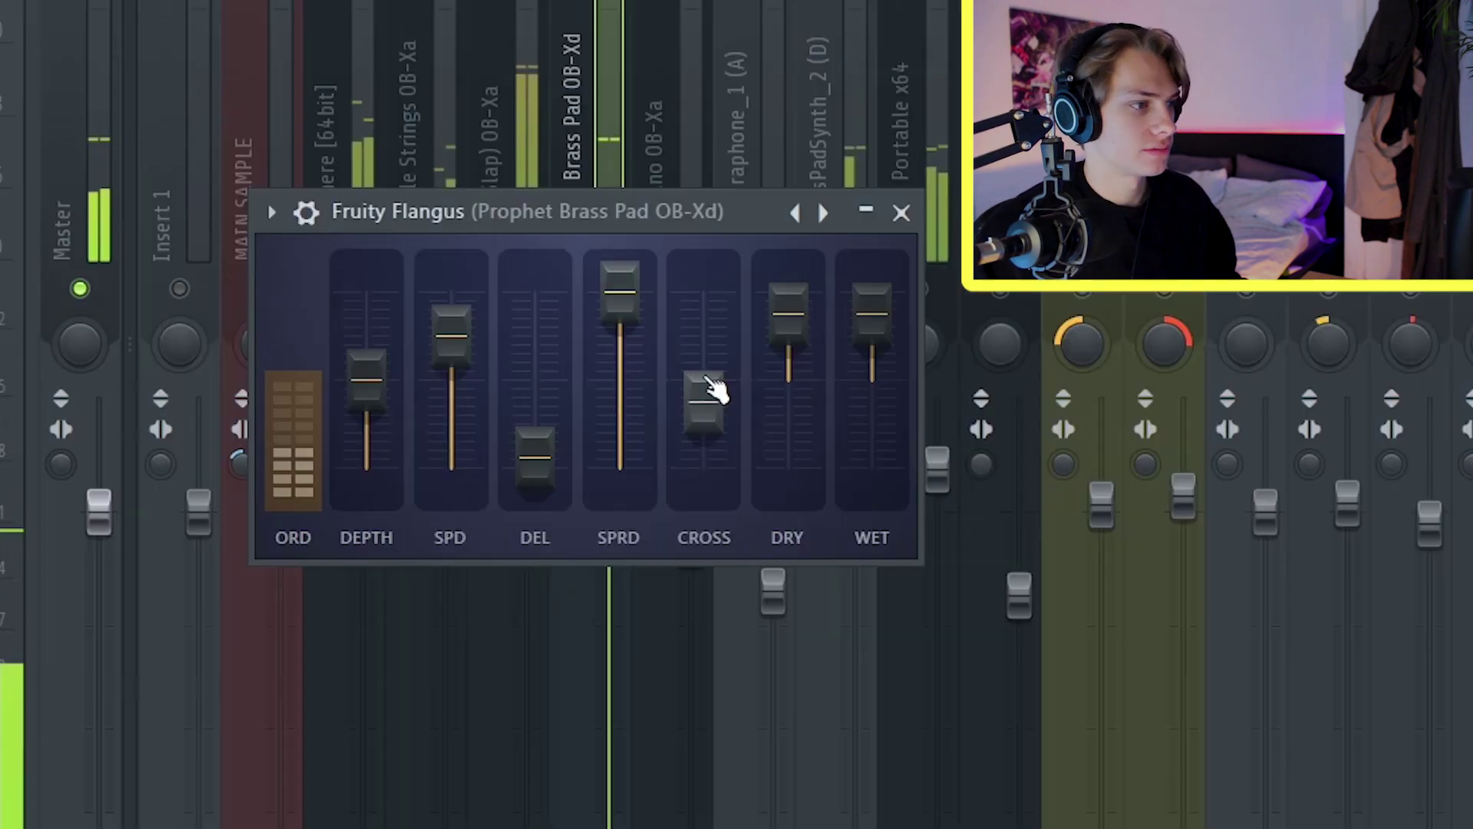
click(816, 308)
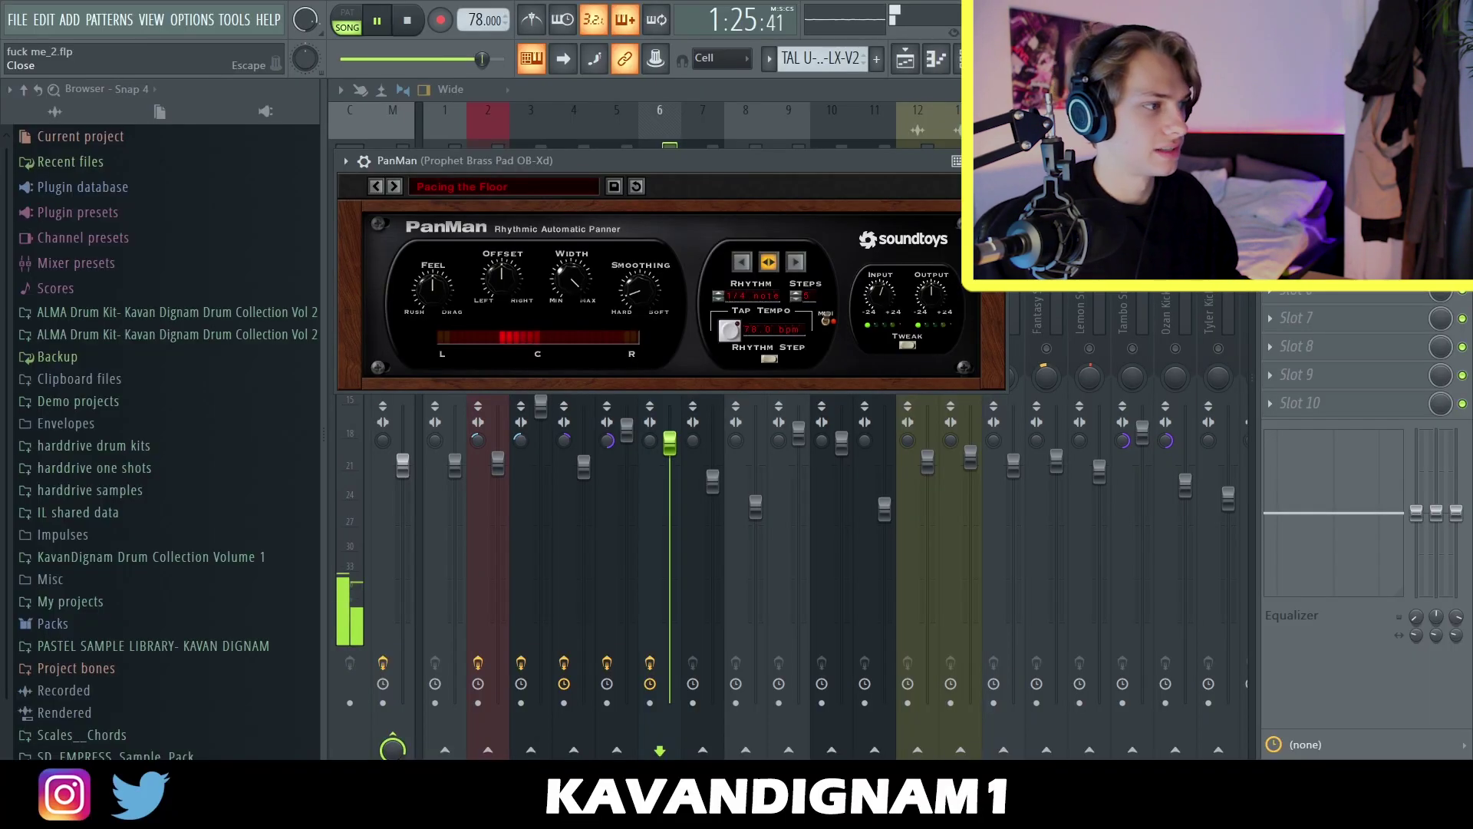
key(Escape)
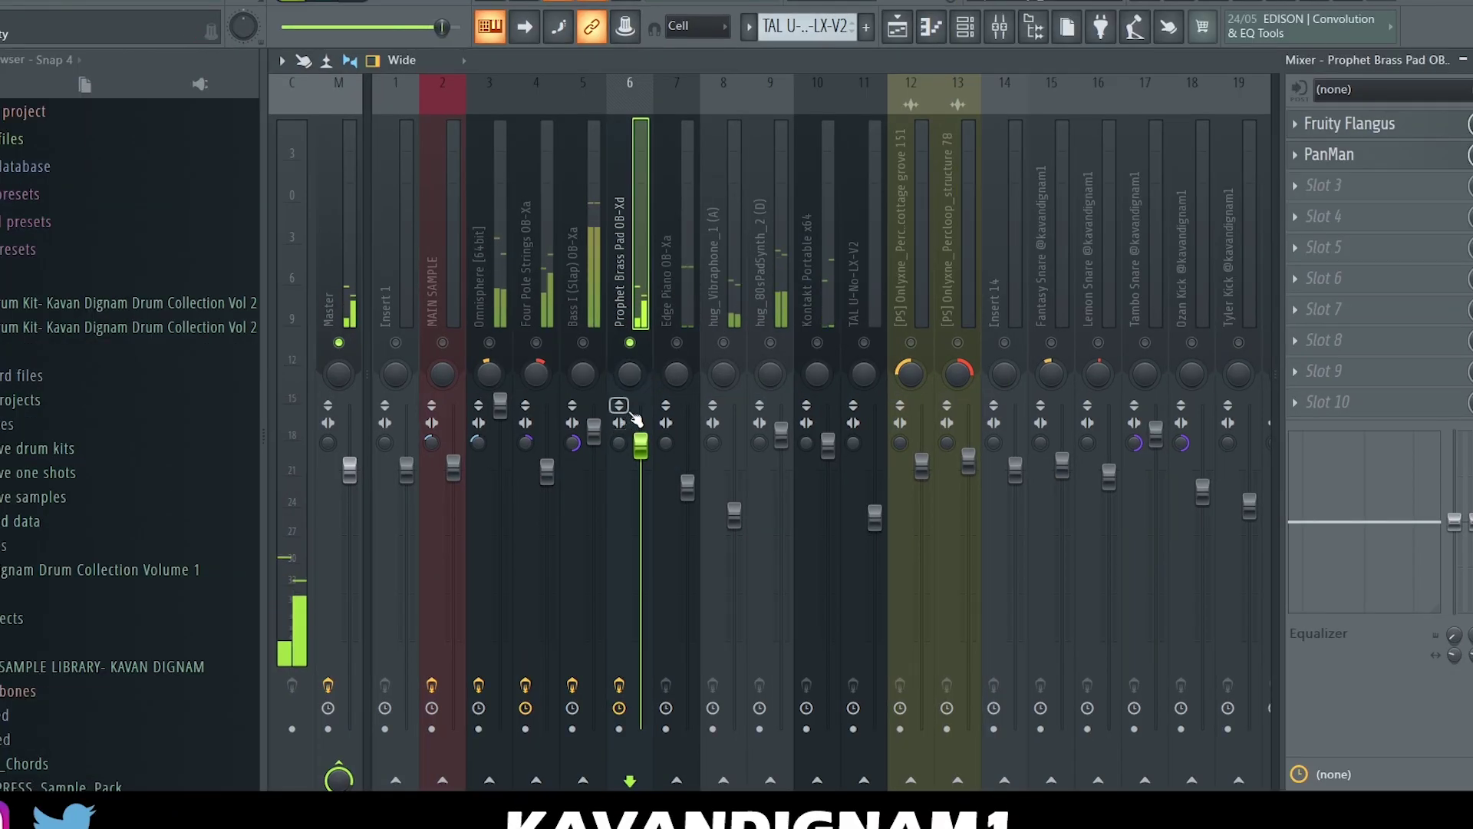
Cut the low frequencies of the Edge Piano and hug_Vibraphone_1 (A) mixer tracks with Fruity Parametric EQ 2
click(676, 269)
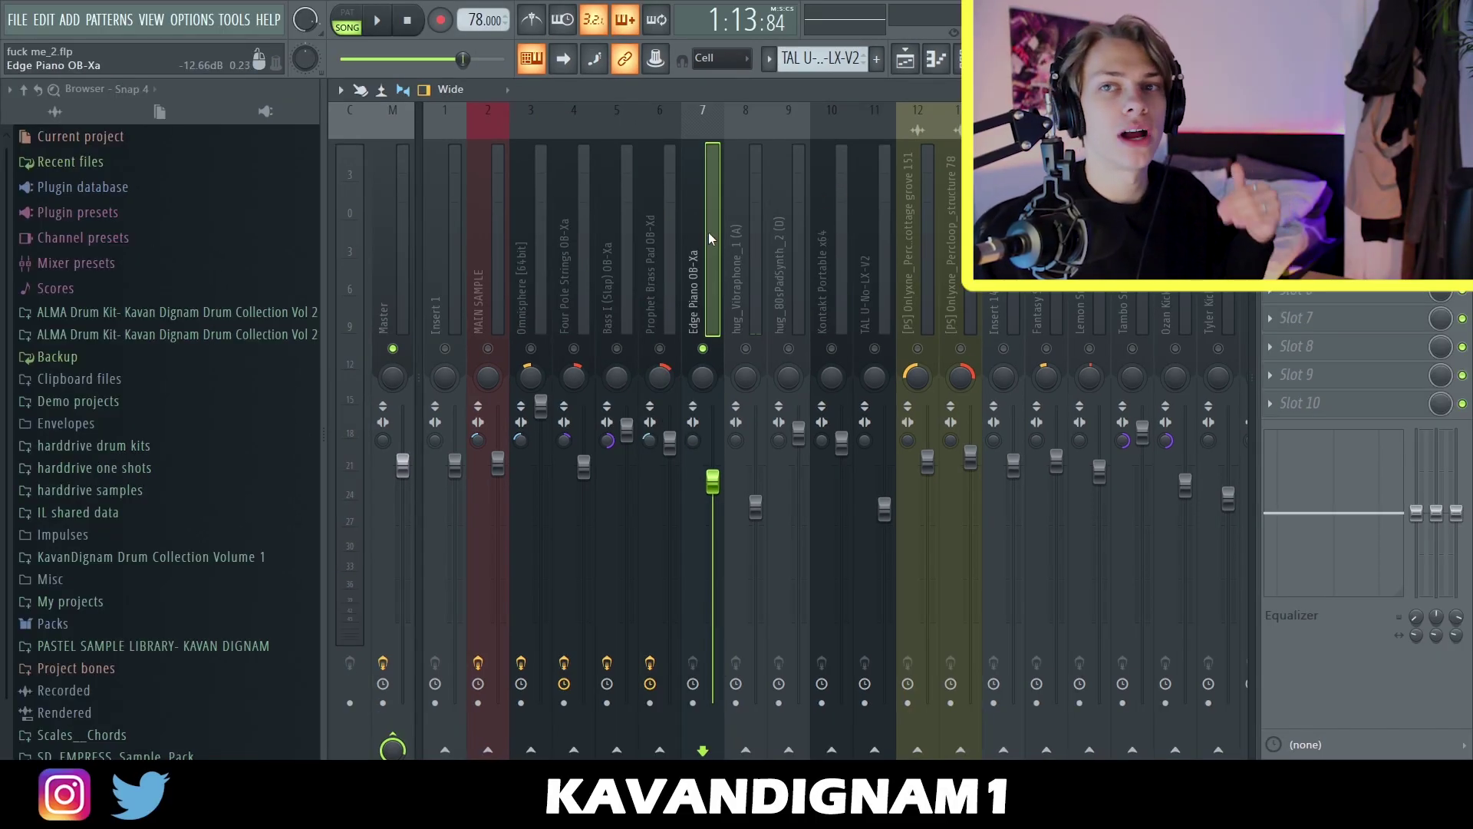
click(1304, 175)
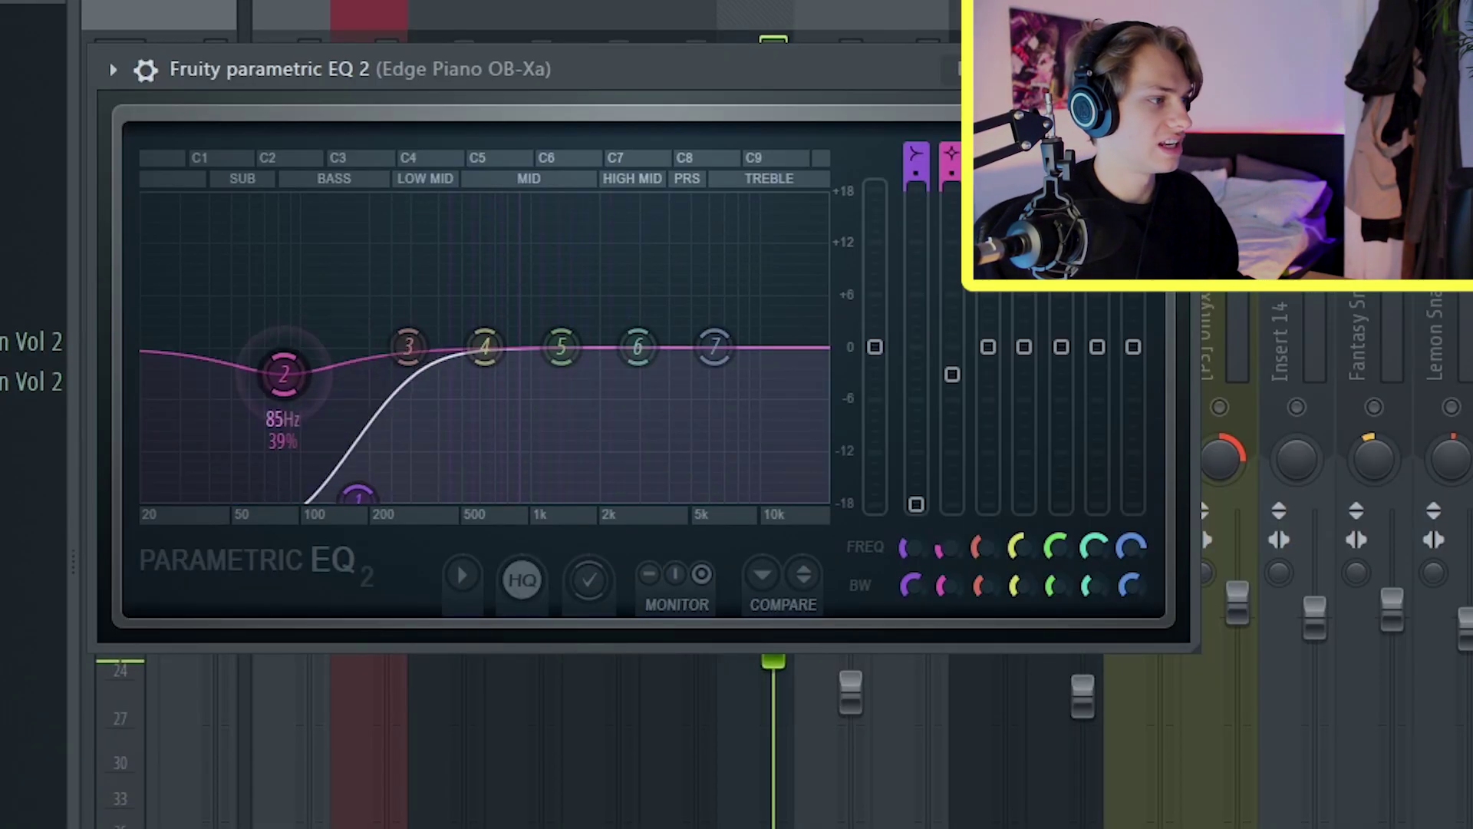
drag(283, 374, 241, 454)
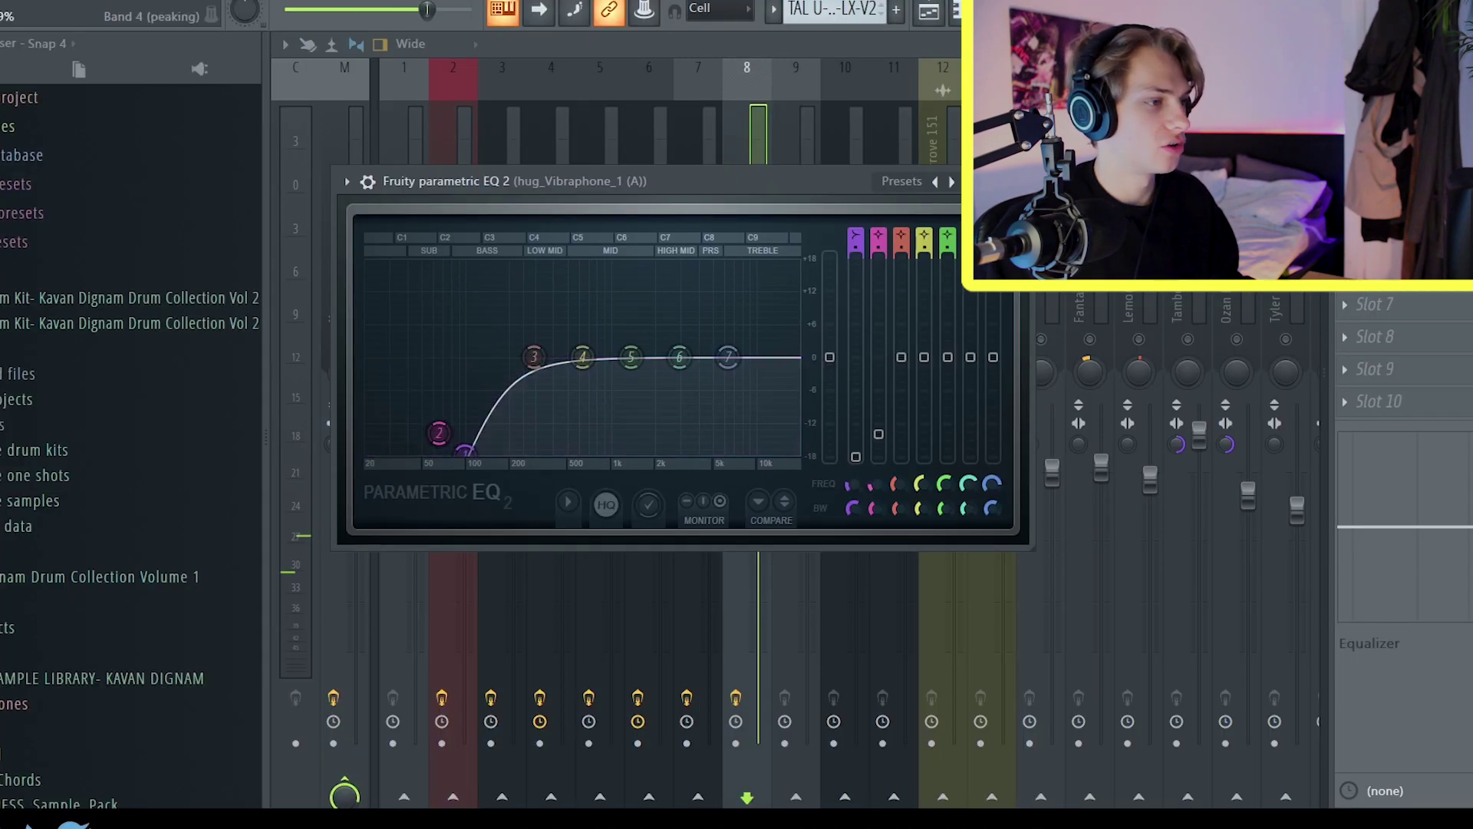
key(Escape)
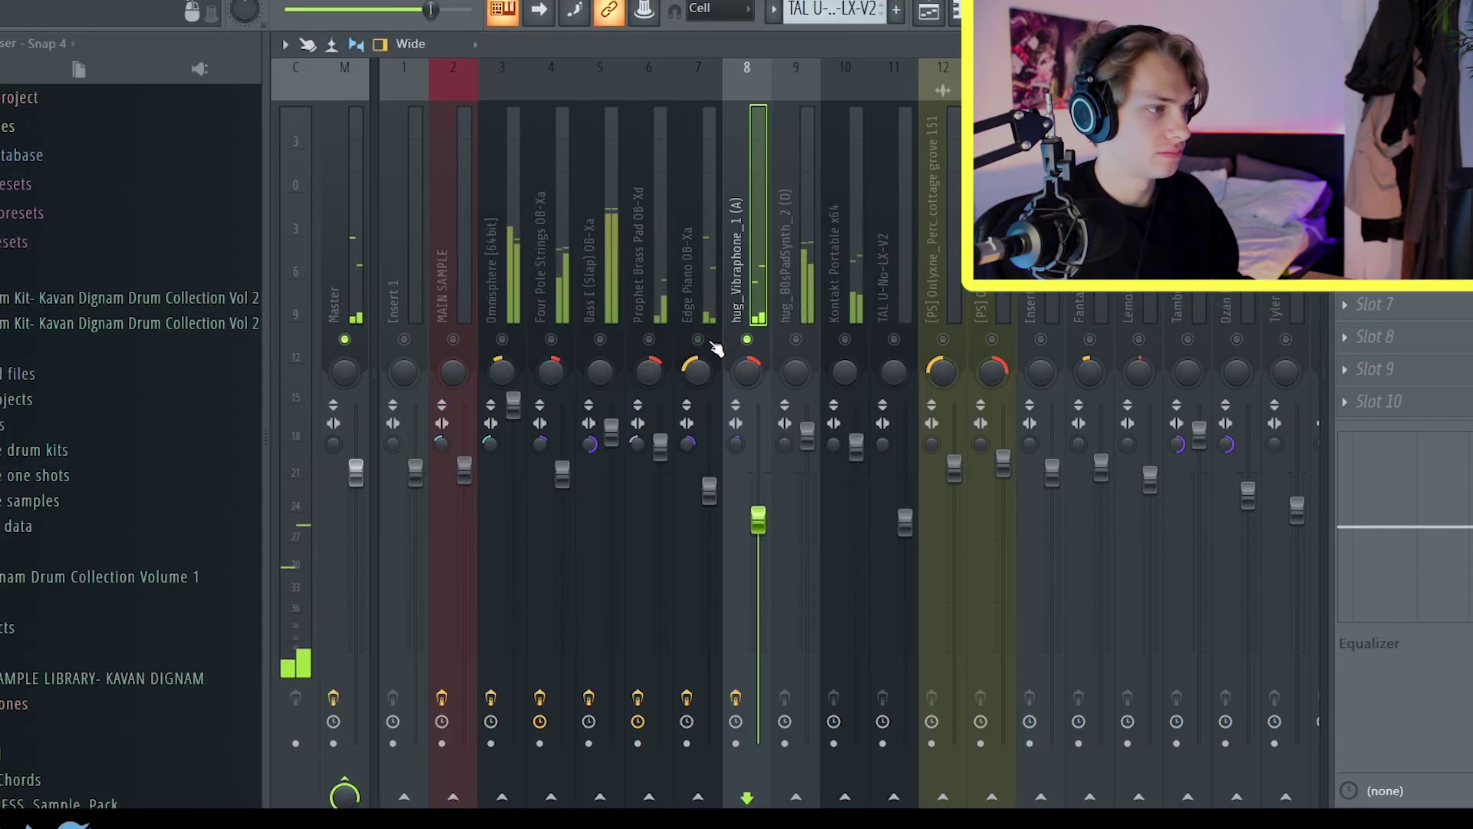
Pan the hug_80sPadSynth_2 (D) mixer track toward the left channel and start playback to hear it
click(798, 341)
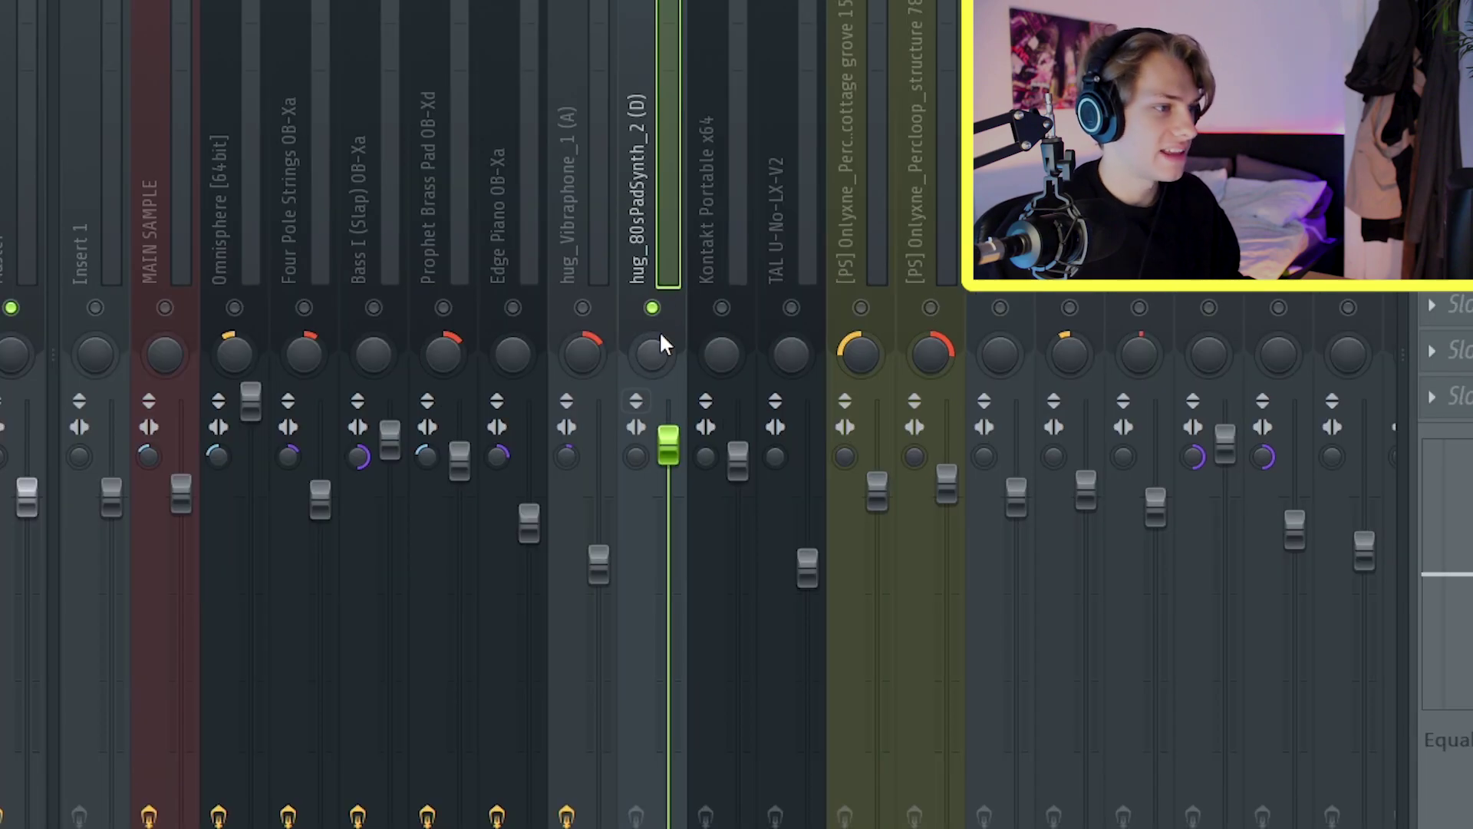
drag(660, 335, 660, 347)
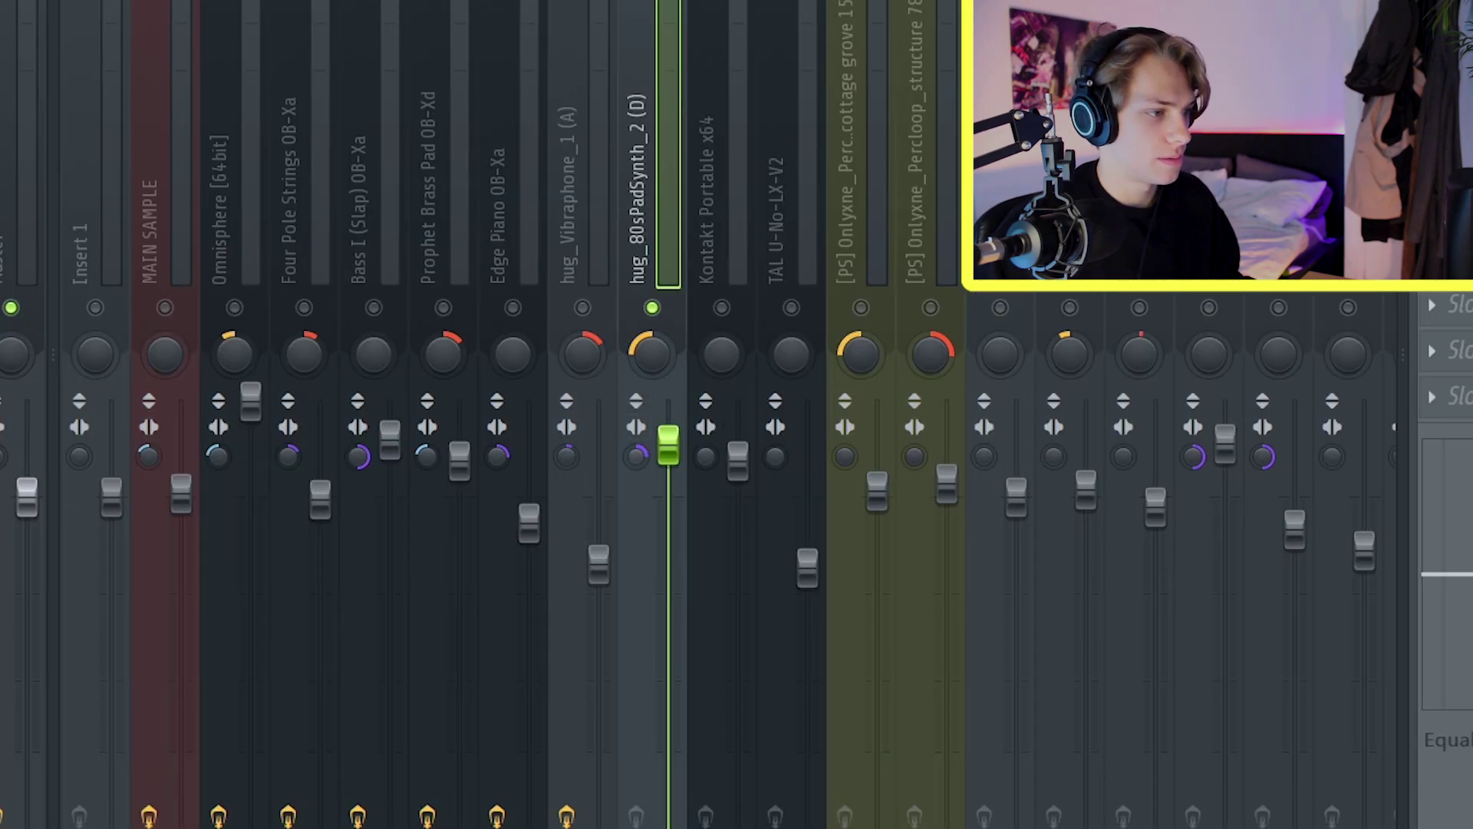
key(space)
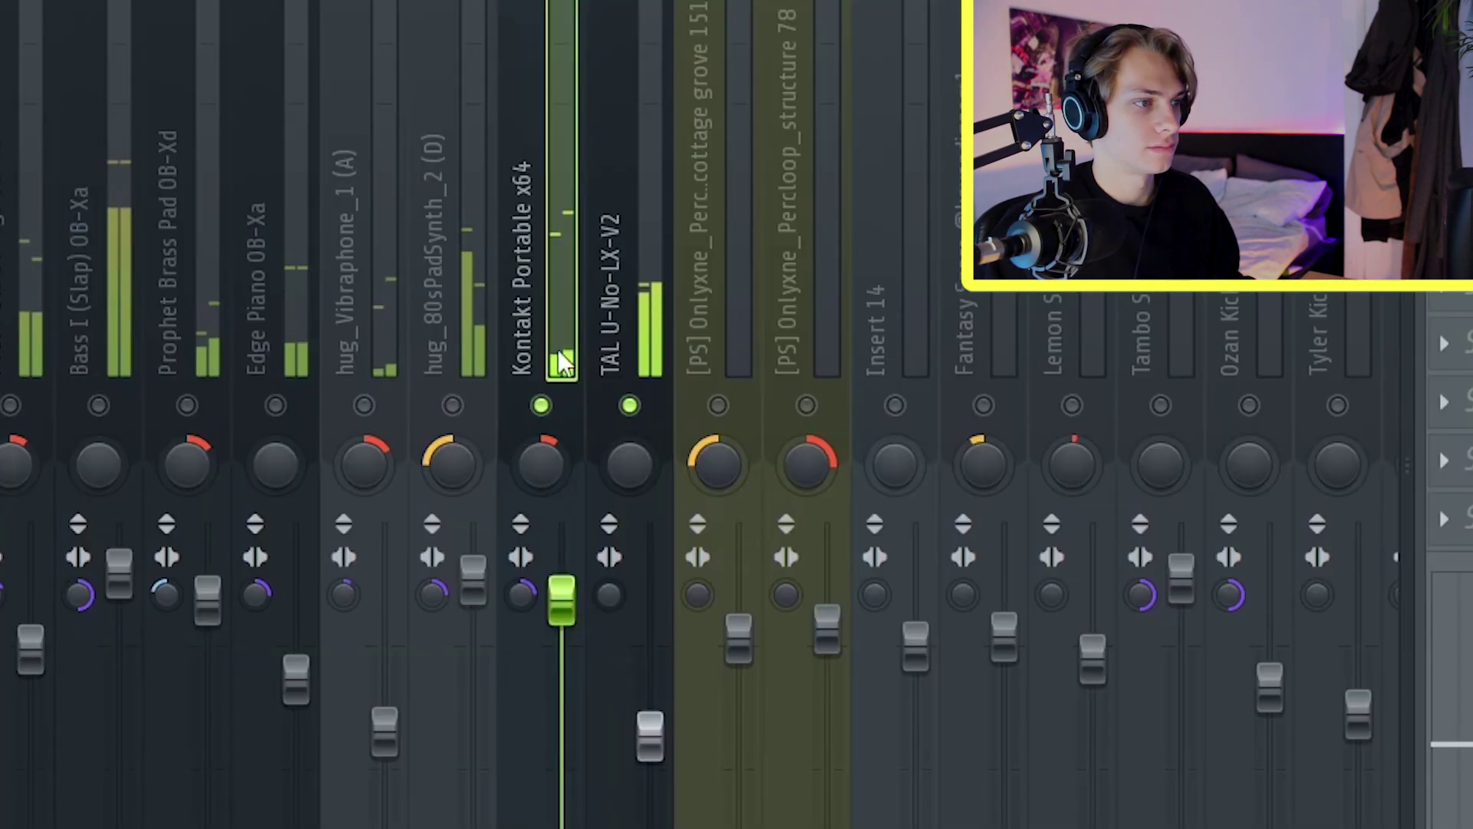
Adjust the feedback of ValhallaDelay's TAPE-Dotted8thNoteSynth preset on the TAL U-No-LX-V2 mixer track
click(631, 272)
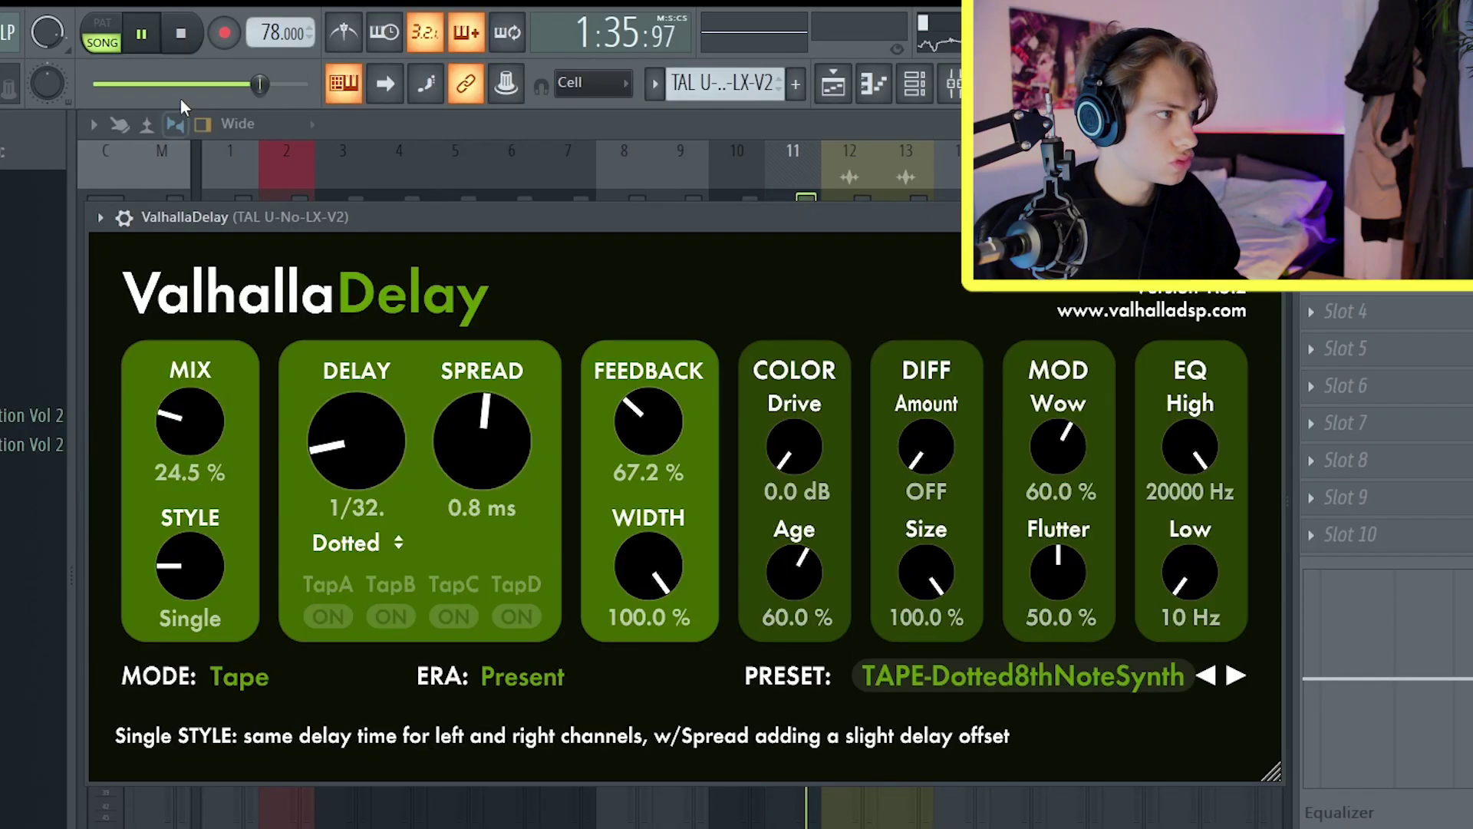
drag(668, 421, 674, 463)
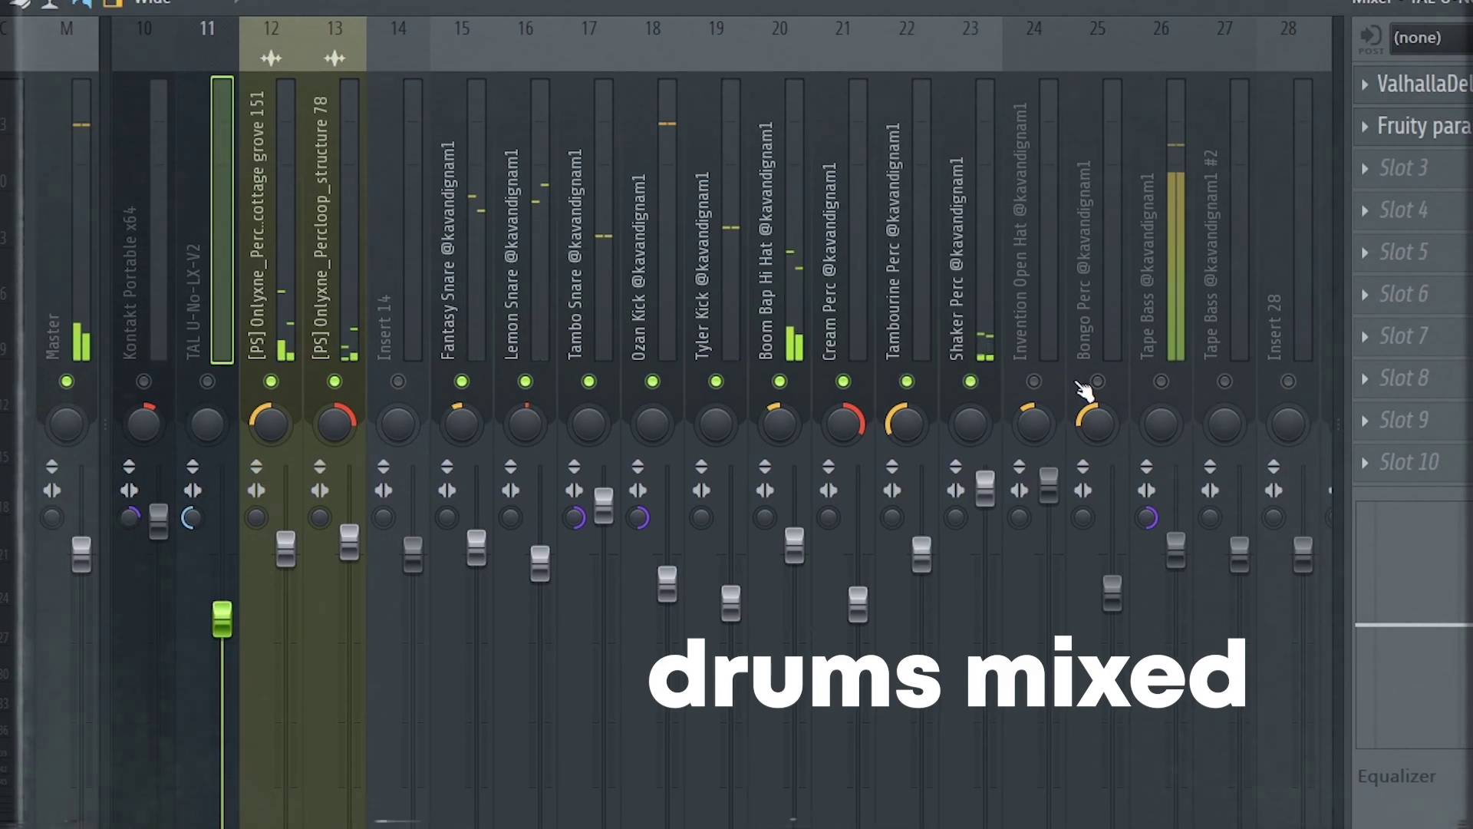
Unmute the Bongo Perc and Tape Bass mixer tracks during playback and check the CLA-2A compressor on the MAIN SAMPLE track
drag(1081, 387, 1167, 384)
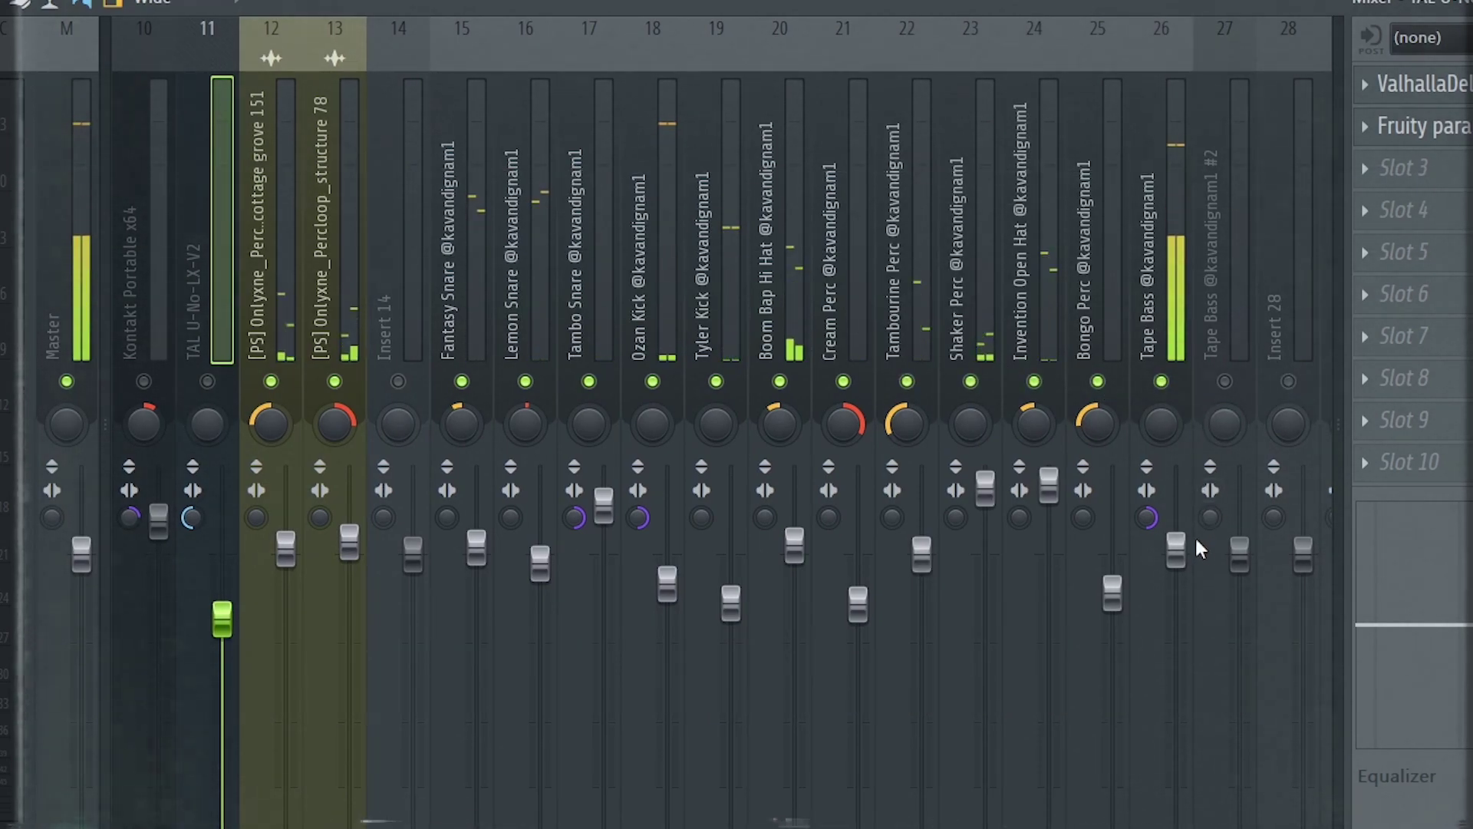
click(1157, 326)
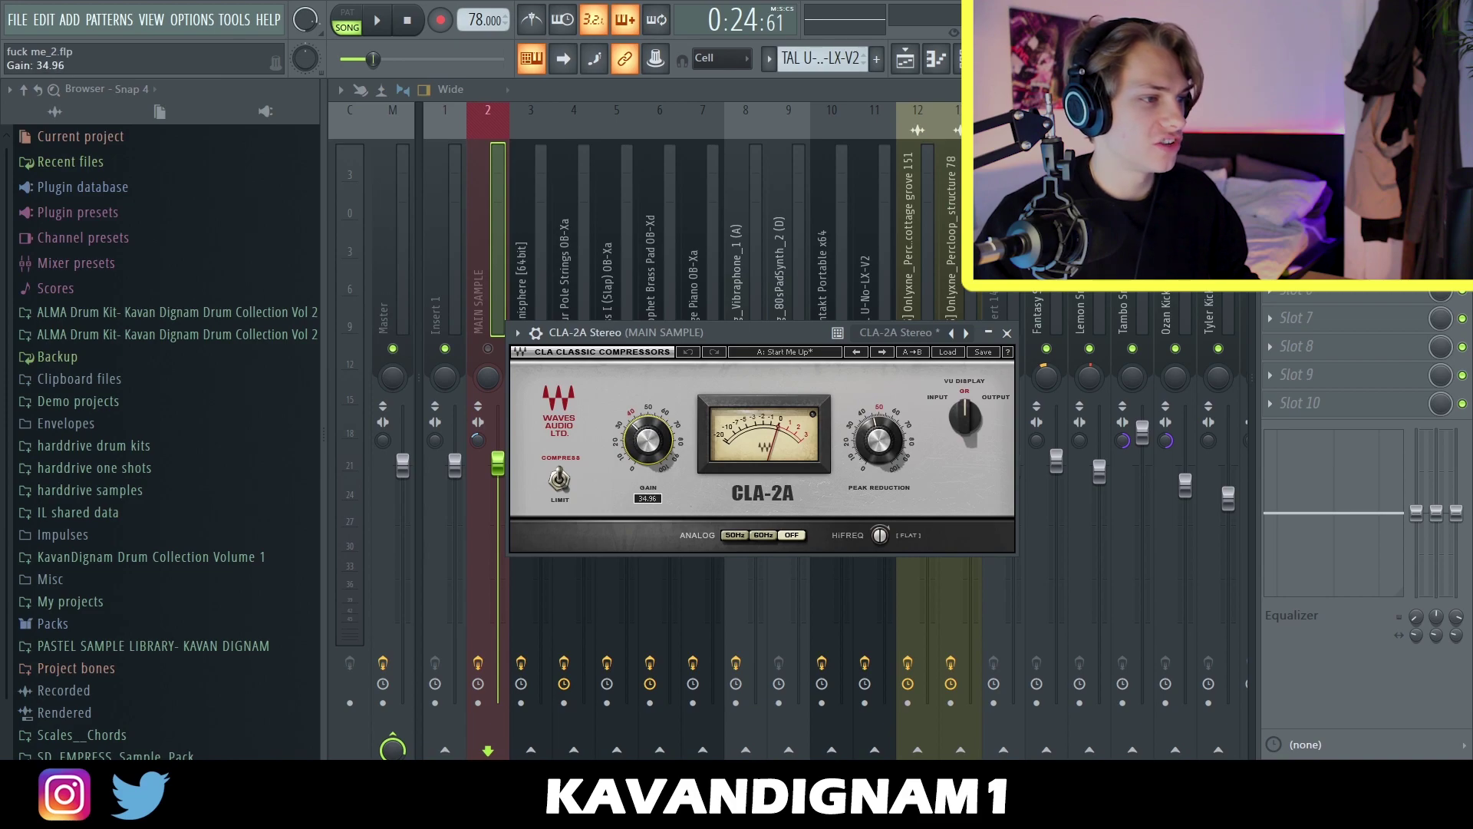
click(1007, 333)
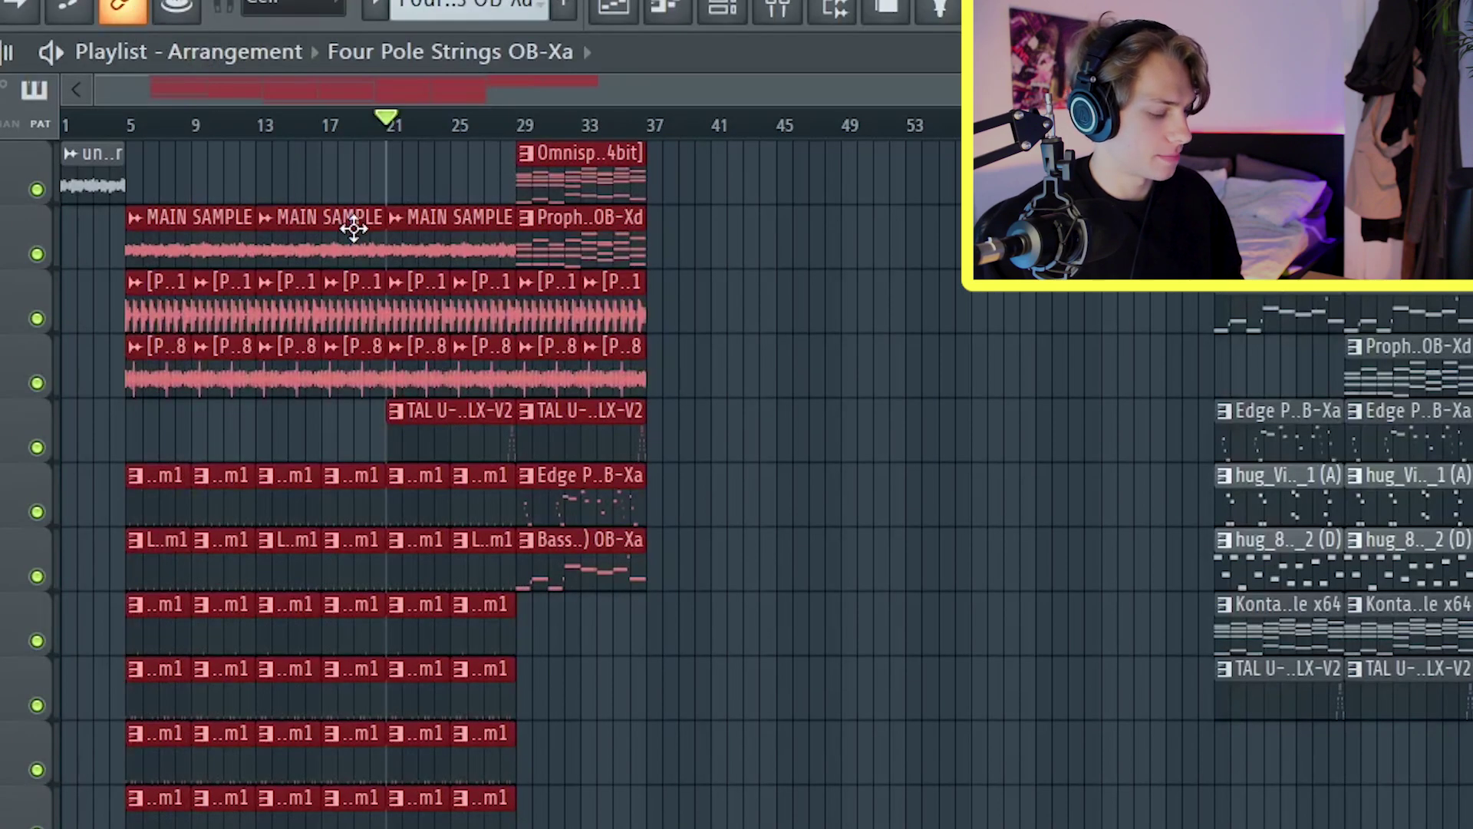
Duplicate the selected arrangement clips from bars 5 to 36 so the copy starts at bar 37
key(ctrl+b)
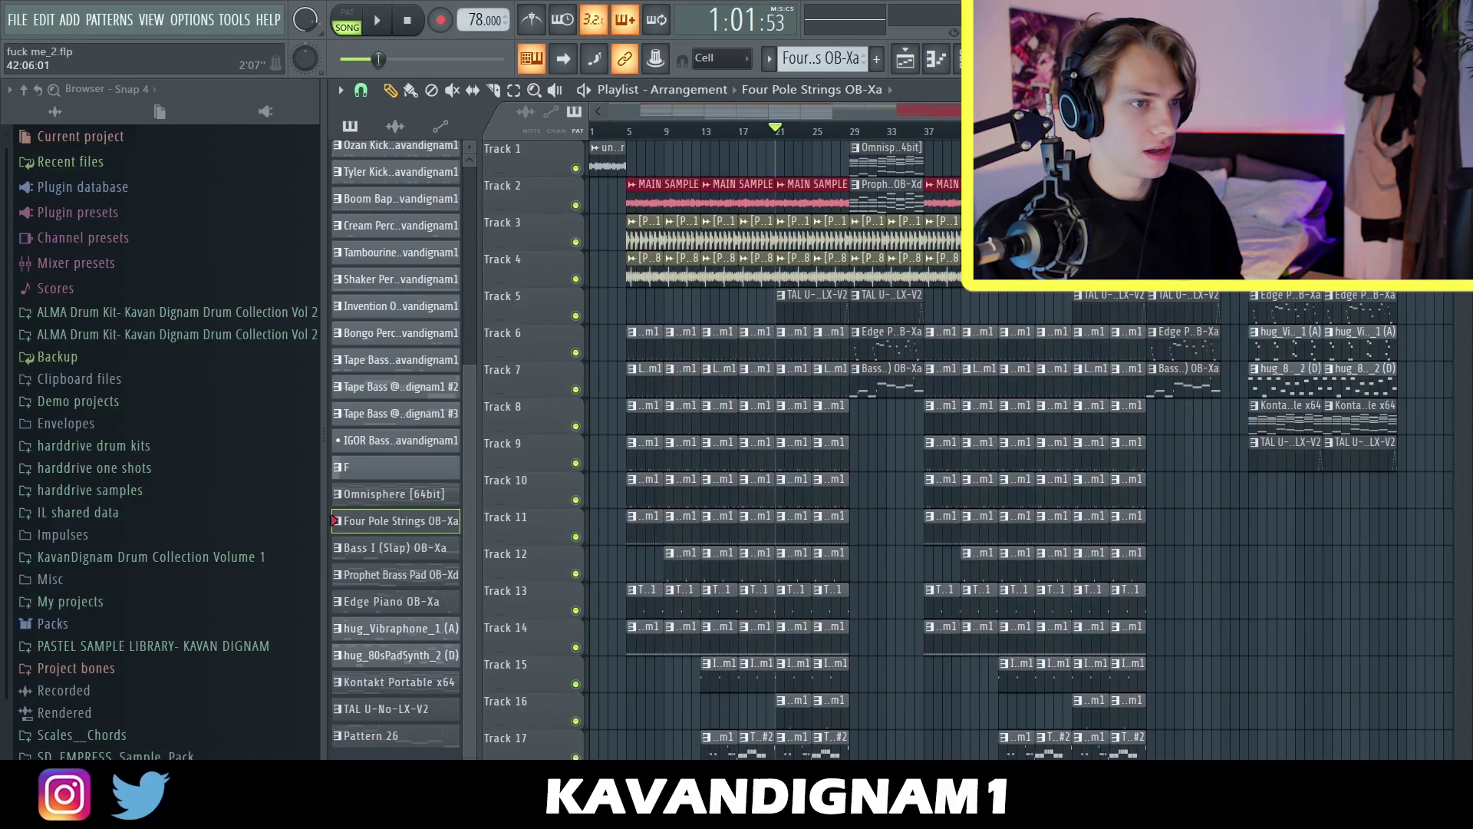
Play the arrangement from about bar 33 to hear the transition into the copied section at bar 37
click(905, 132)
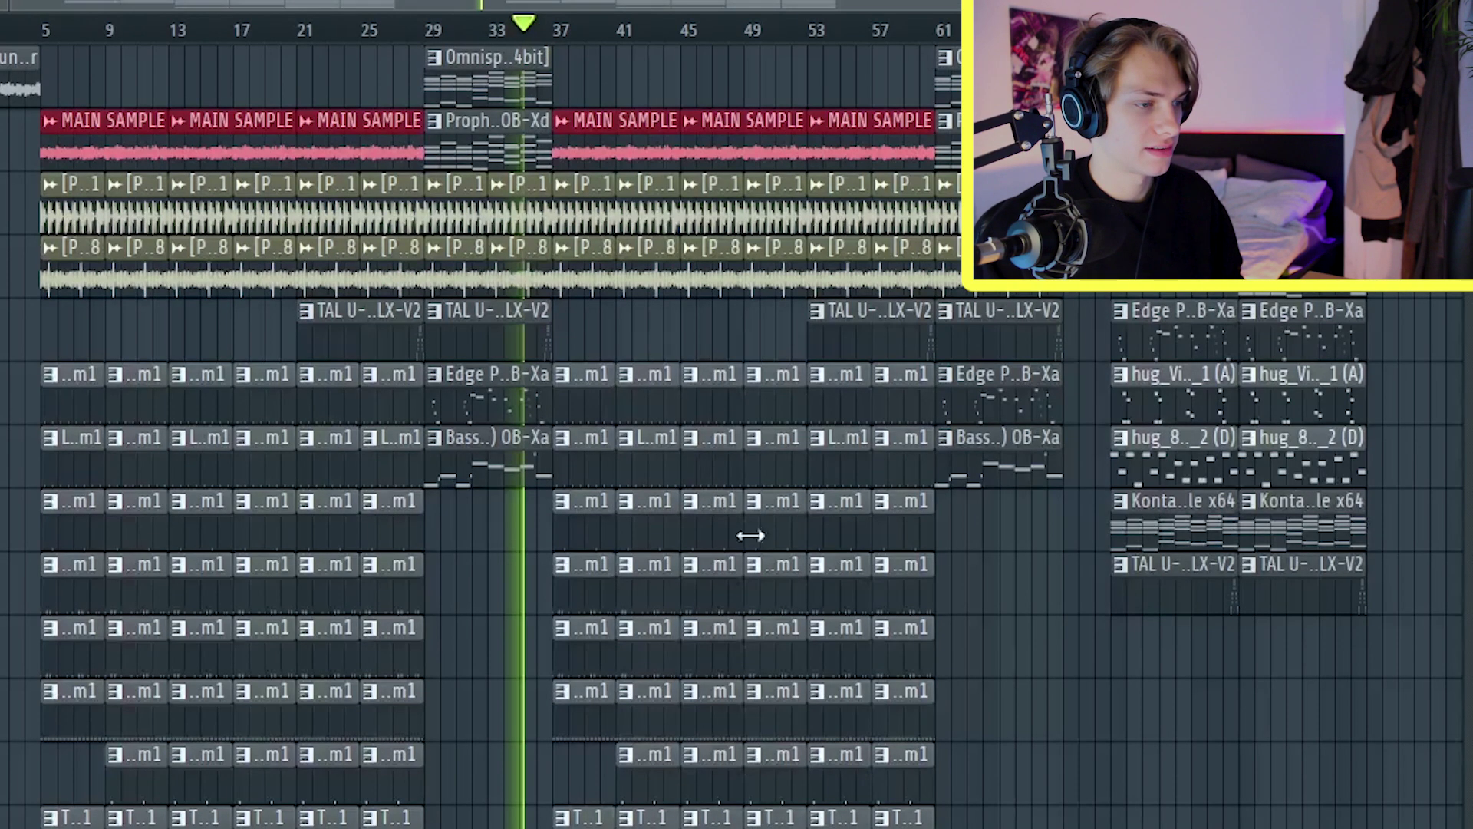
scroll(1101, 596, down, 2)
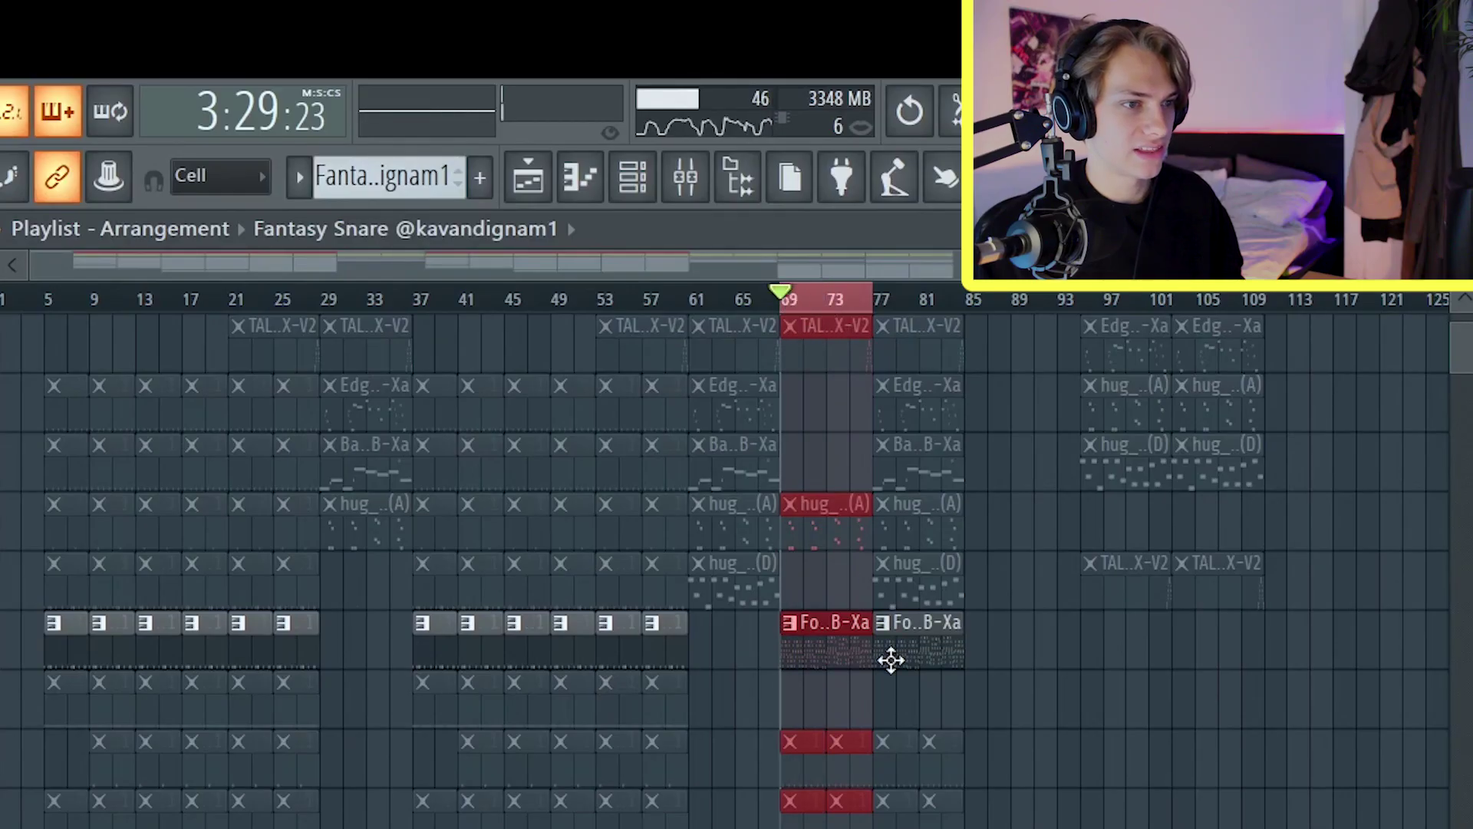
Listen to the soloed Four Pole Strings OB-Xa clip from bar 69 and check it in the mixer
scroll(664, 691, up, 5)
key(space)
key(space)
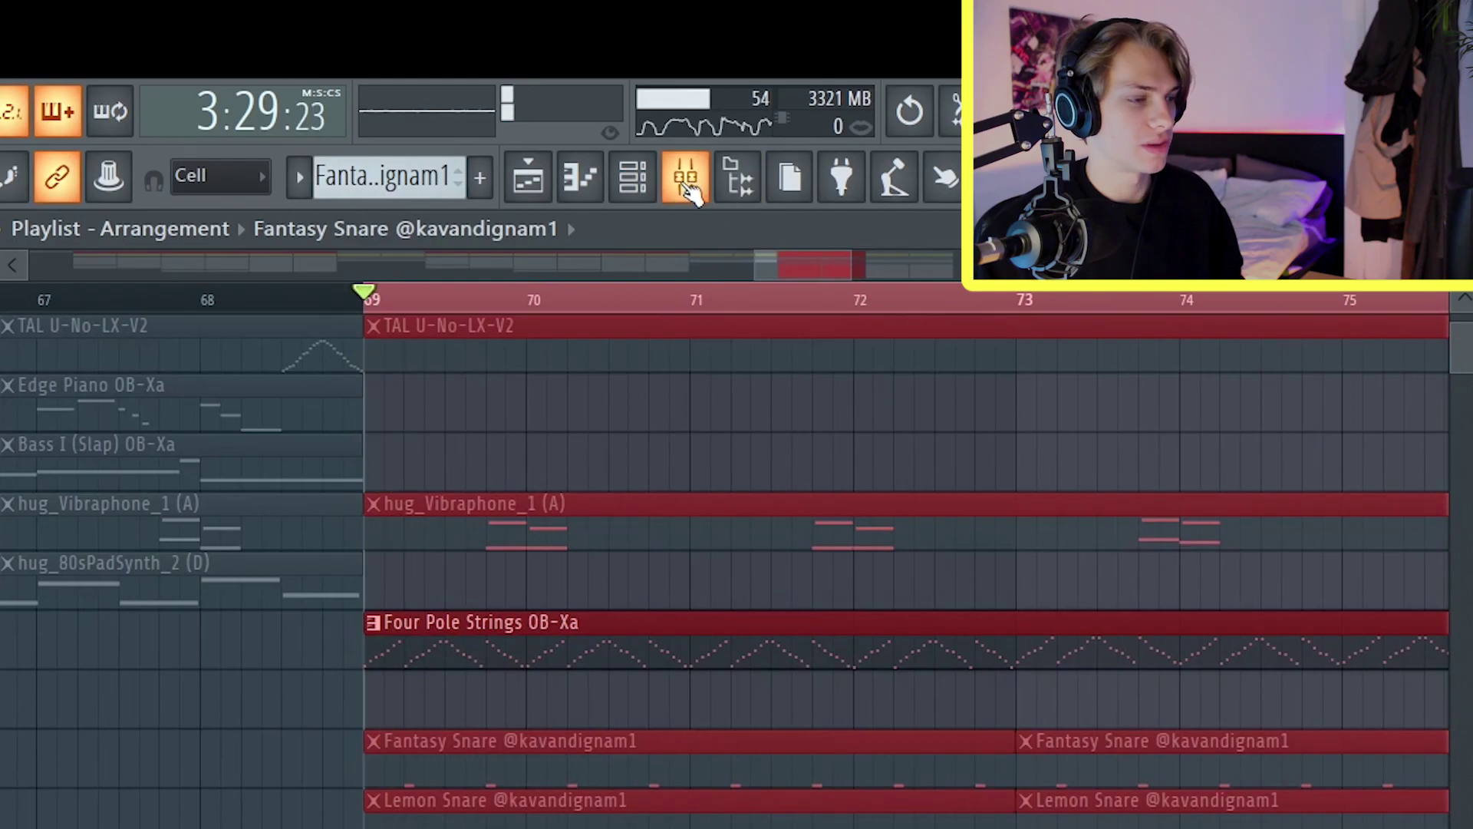
drag(204, 388, 217, 381)
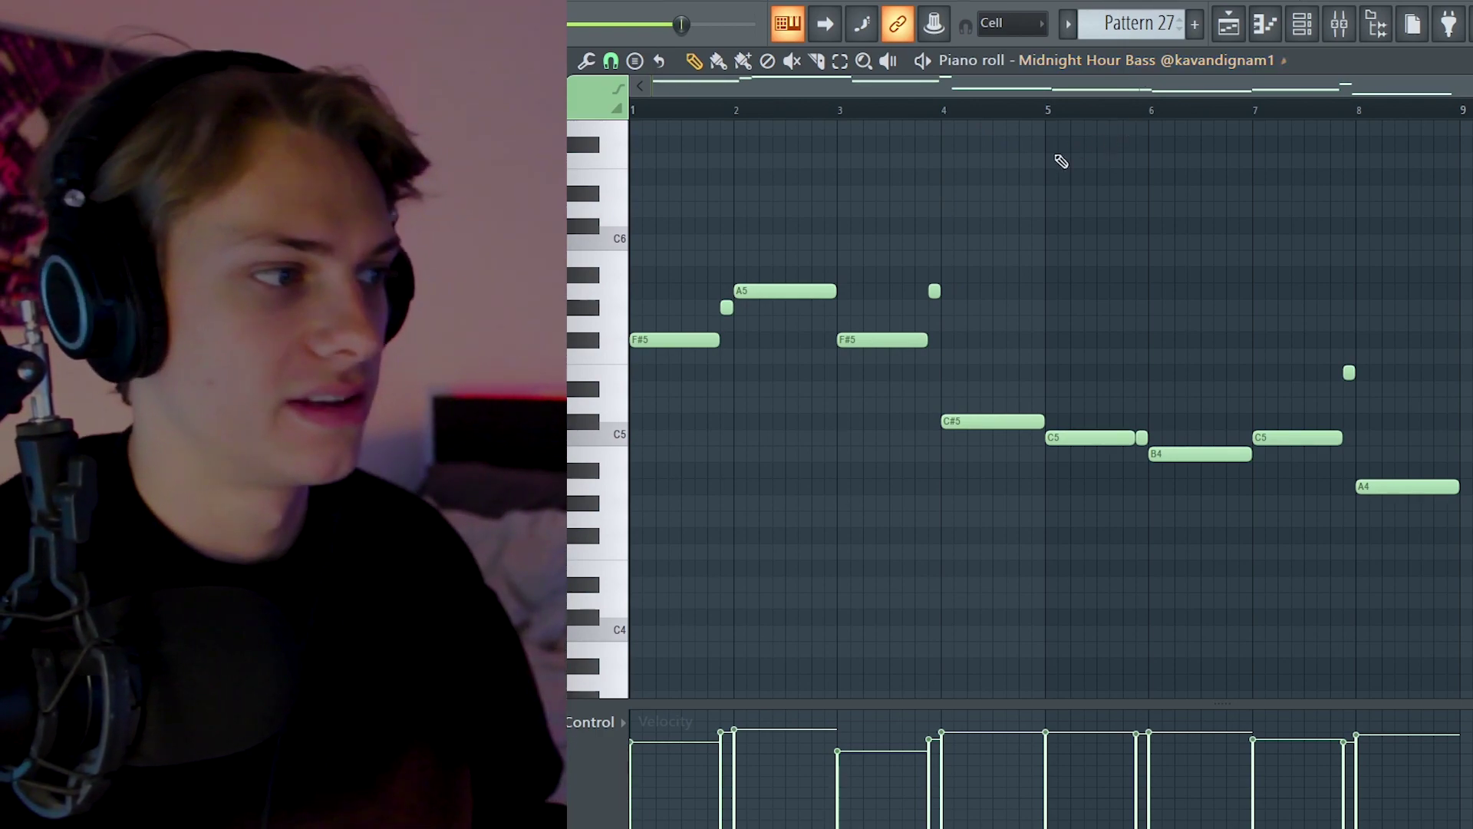
Play Pattern 27's Midnight Hour Bass line in the piano roll, highlighting all its notes and then clearing the selection
key(space)
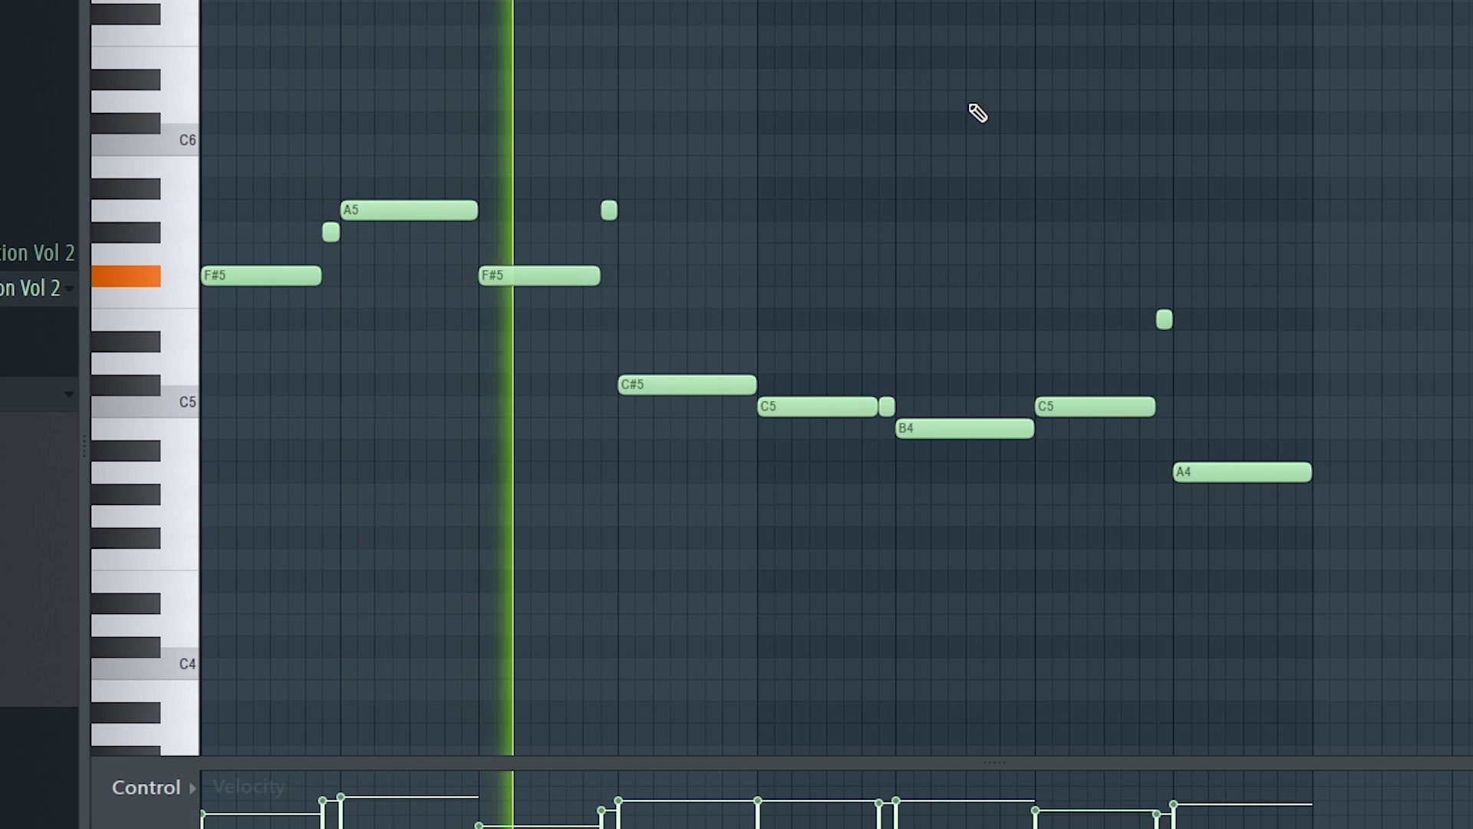
key(ctrl+a)
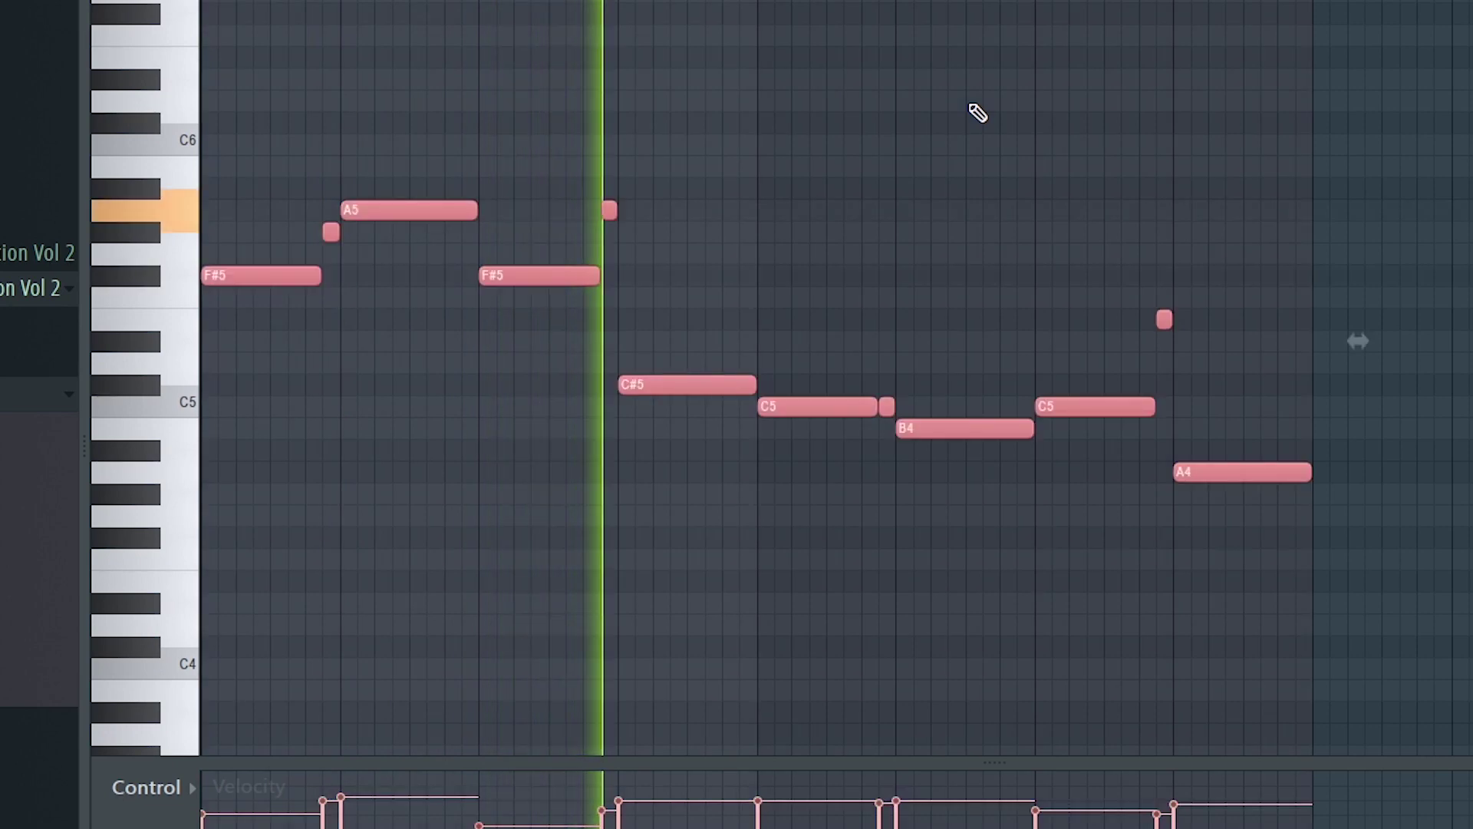
key(ctrl+d)
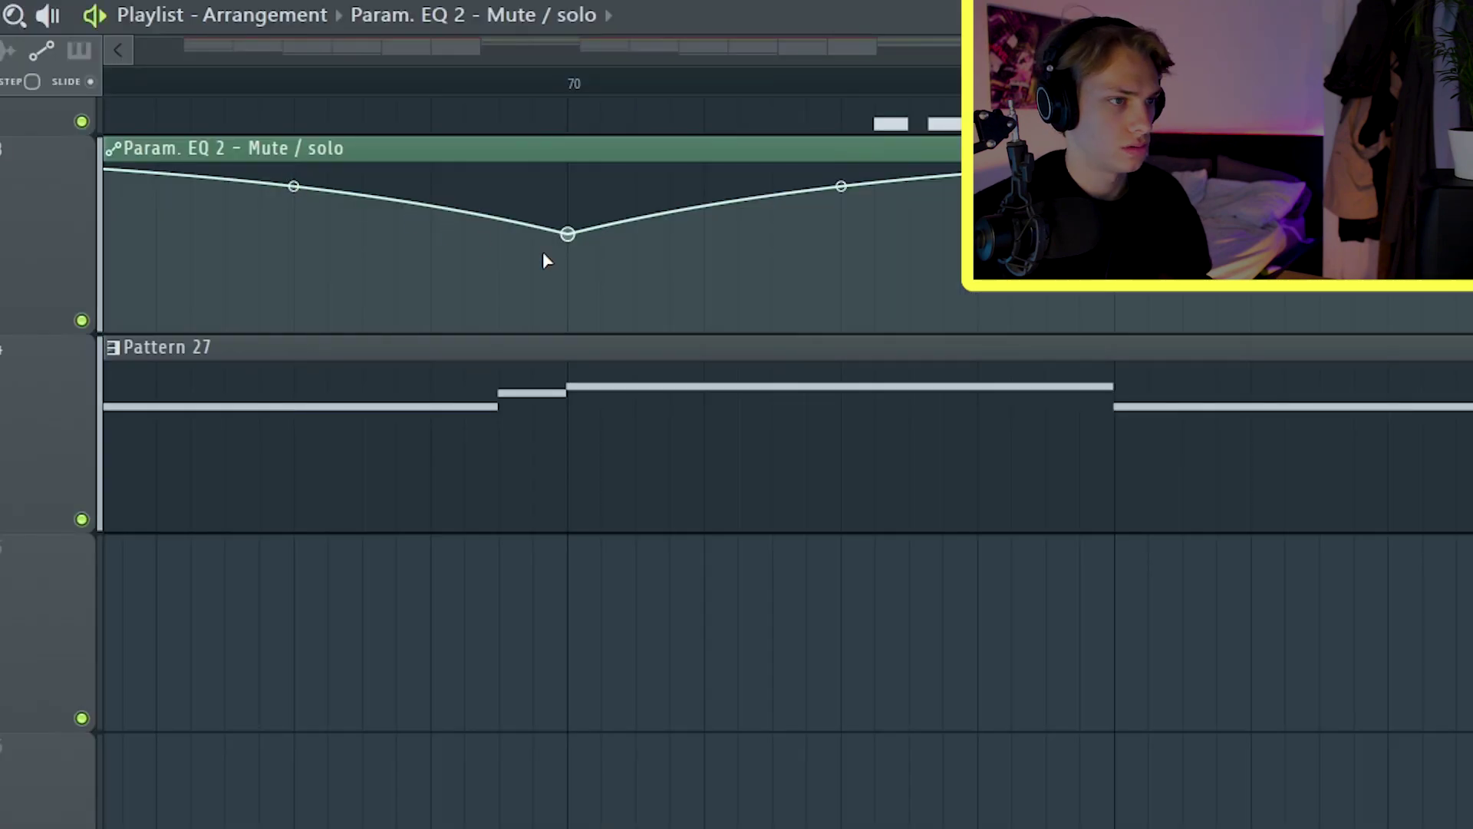
Examine the section from bar 69 during playback, covering the Param. EQ 2 - Mute / solo automation, Pattern 27, percussion clips and the outro
ctrl+scroll(541, 251, down, 3)
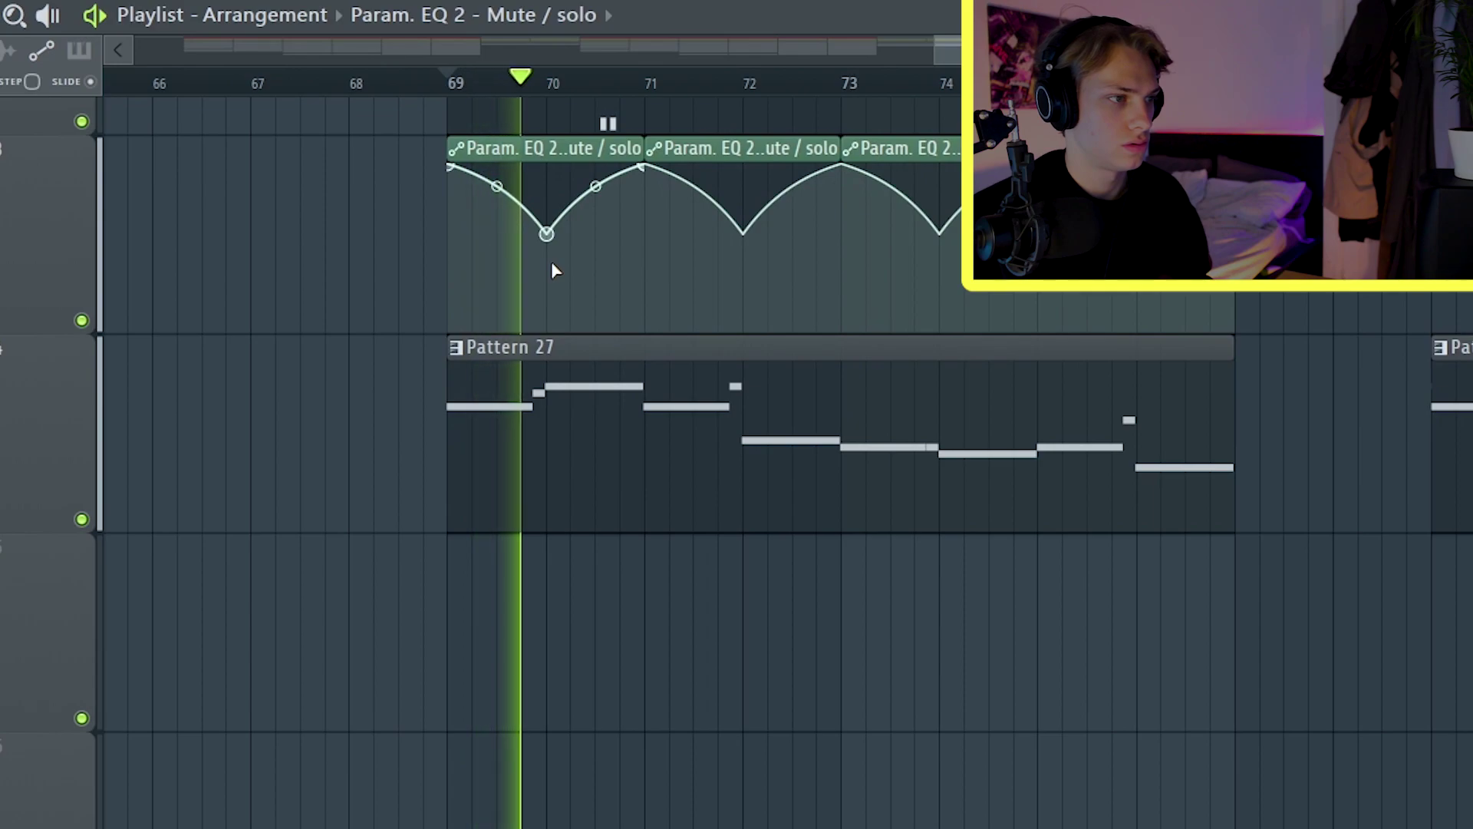
ctrl+scroll(802, 319, down, 4)
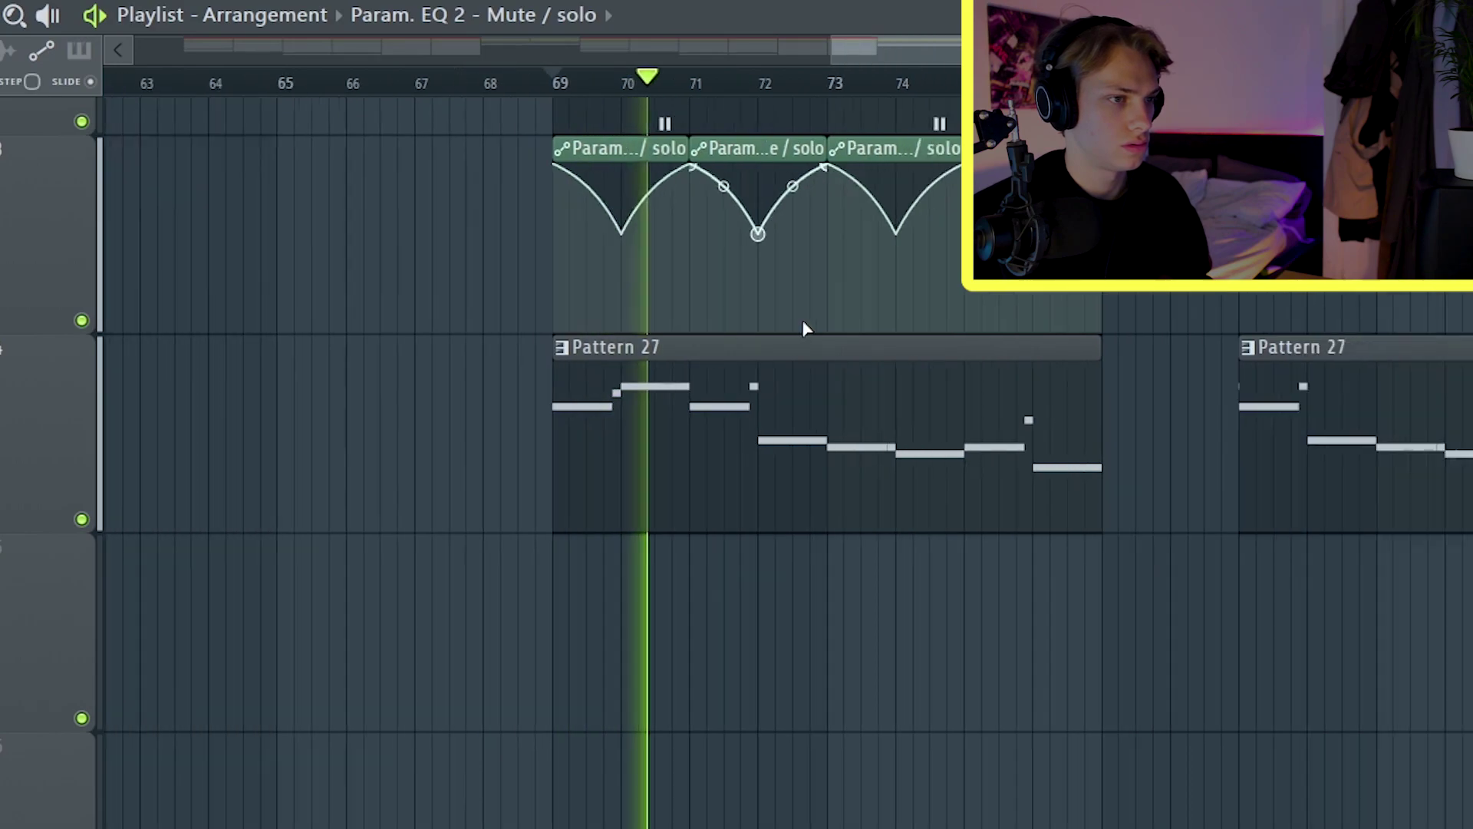
scroll(1084, 481, down, 5)
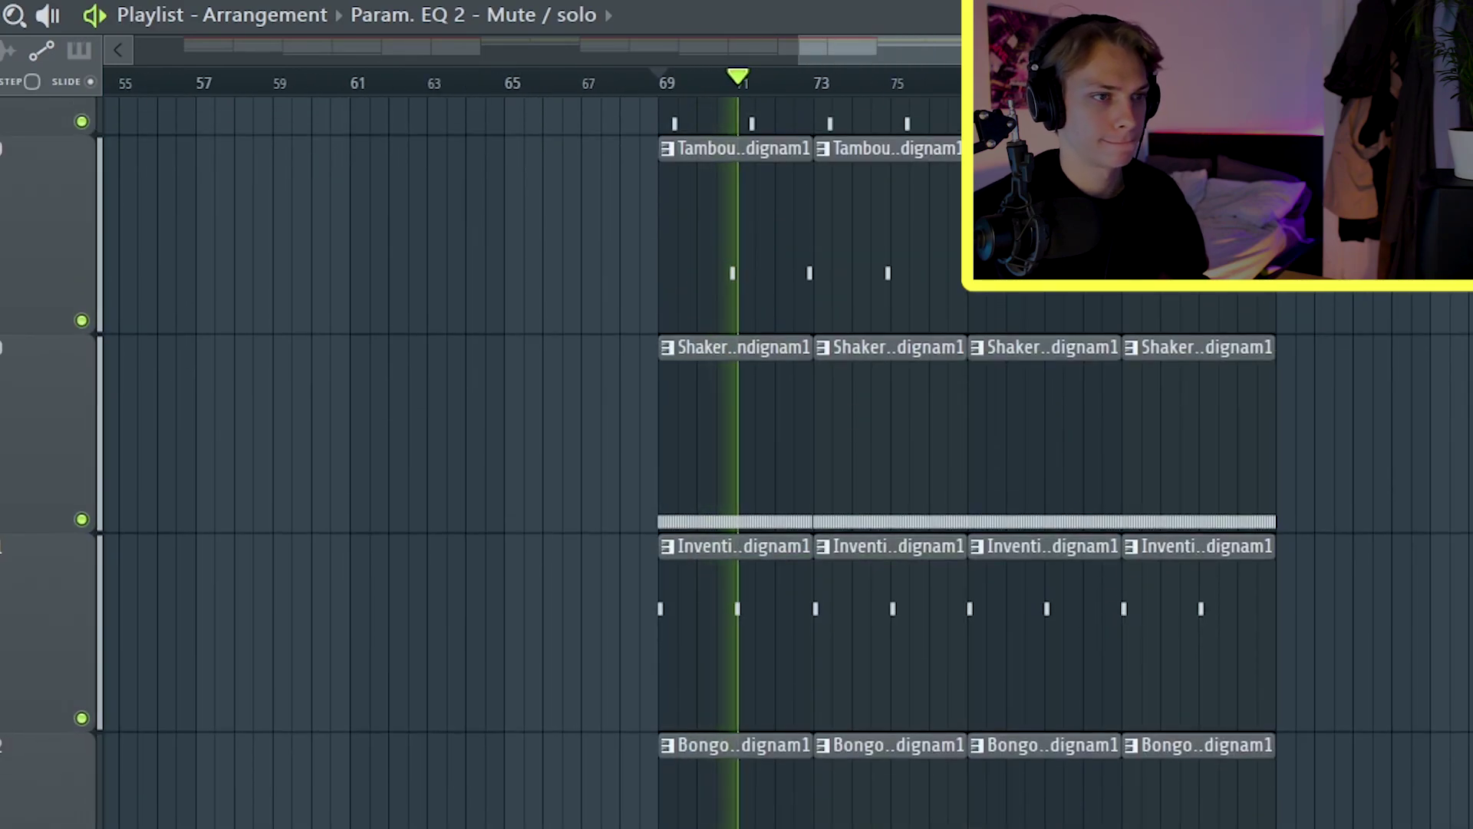
alt+scroll(1085, 481, down, 4)
alt+scroll(1085, 481, down, 3)
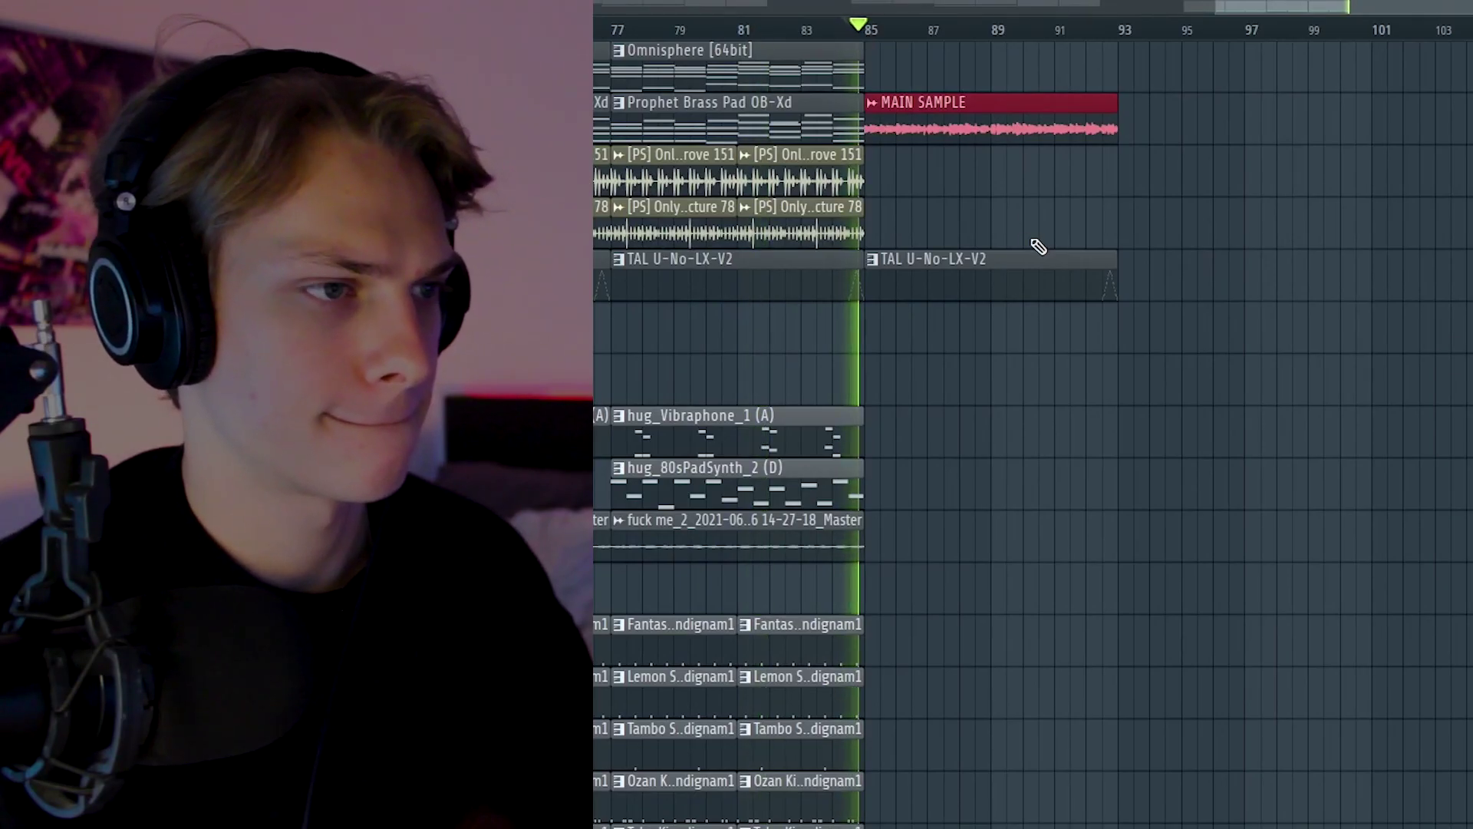
ctrl+scroll(1200, 322, down, 5)
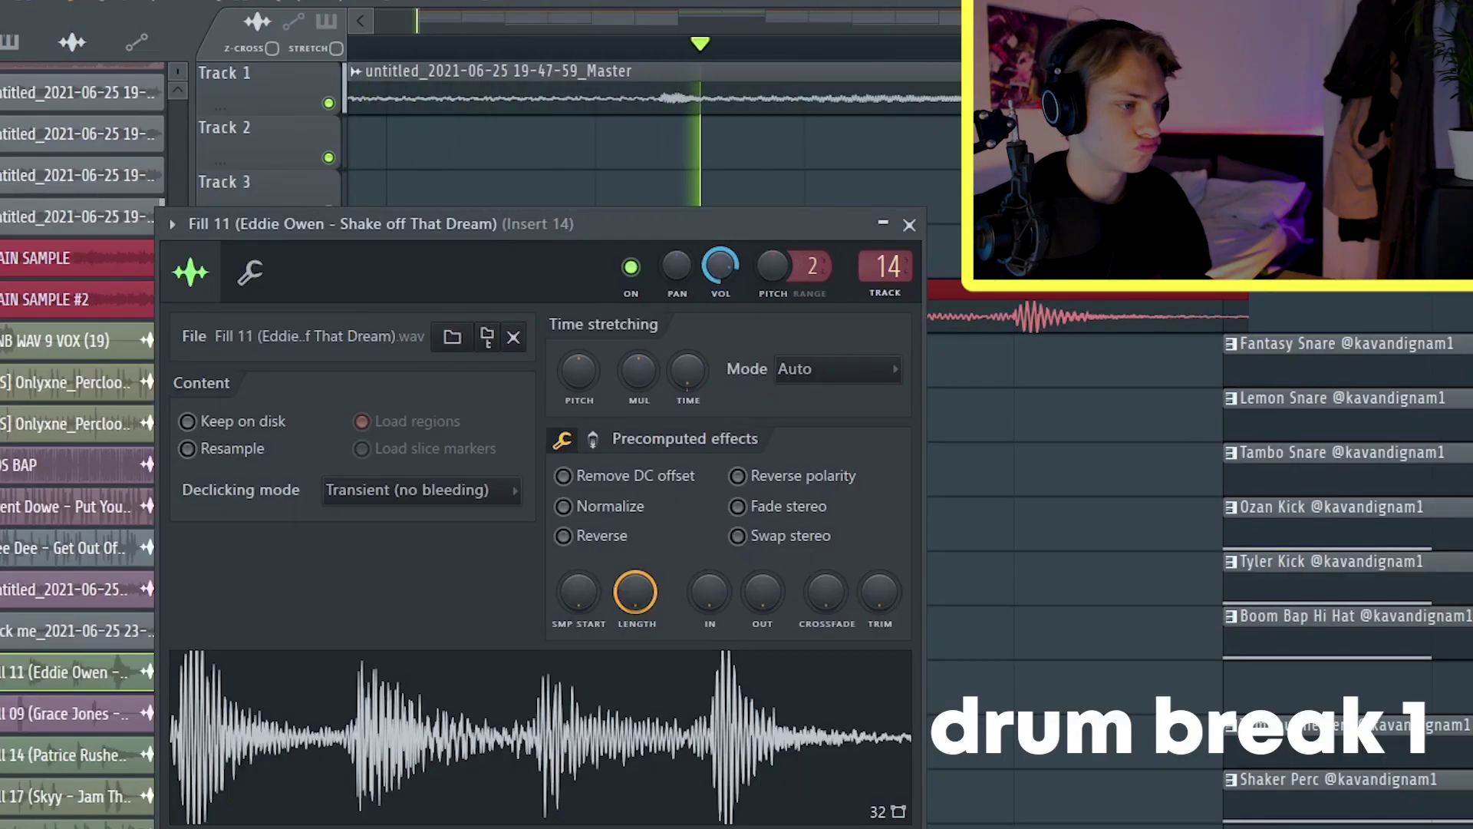
Close the Fill 11 sample settings and review the drum break fills placed just before the drum sections, including Fill 26 before bar 69
click(909, 224)
scroll(970, 494, down, 8)
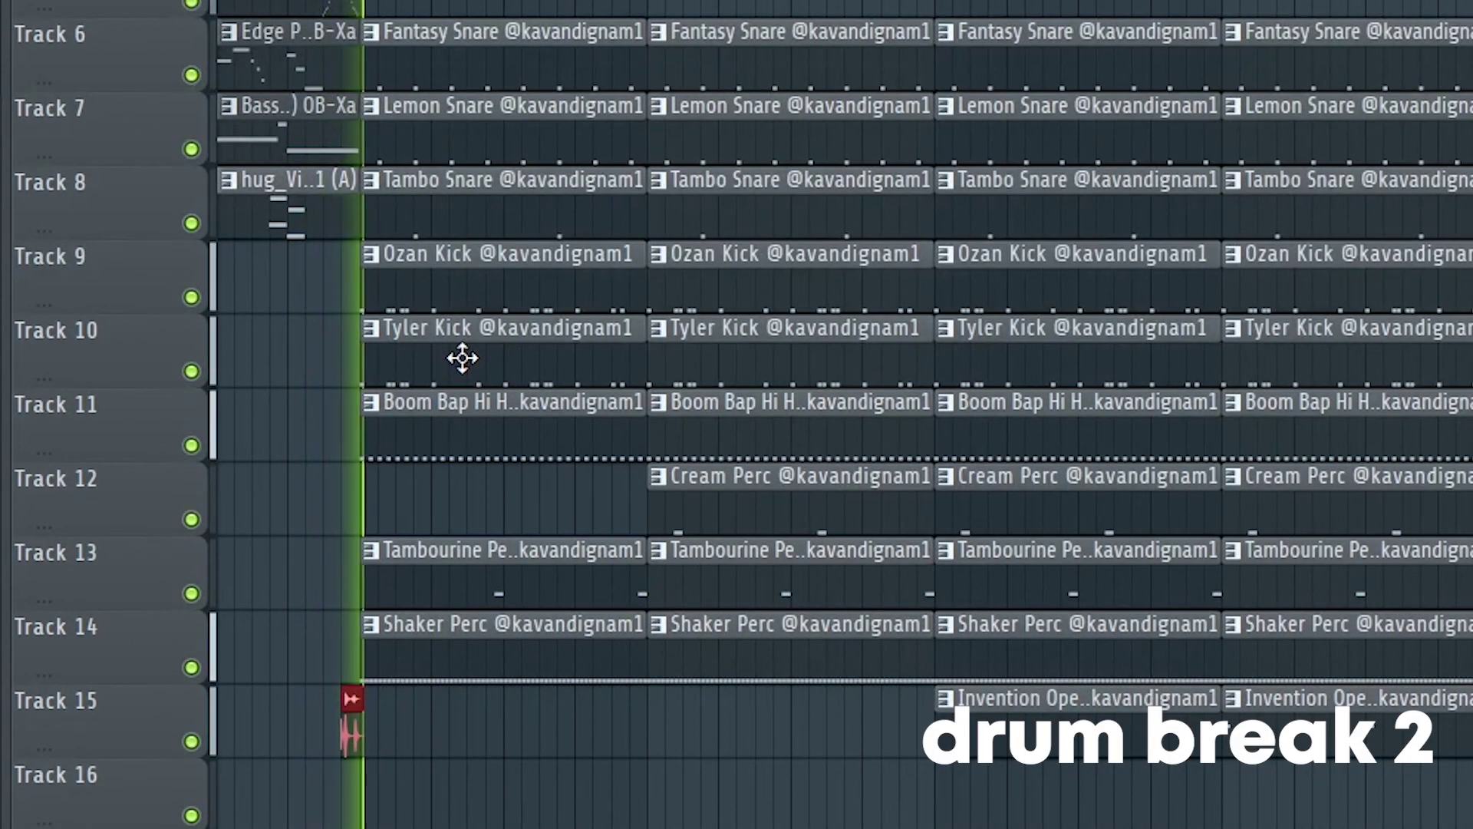
scroll(712, 788, down, 5)
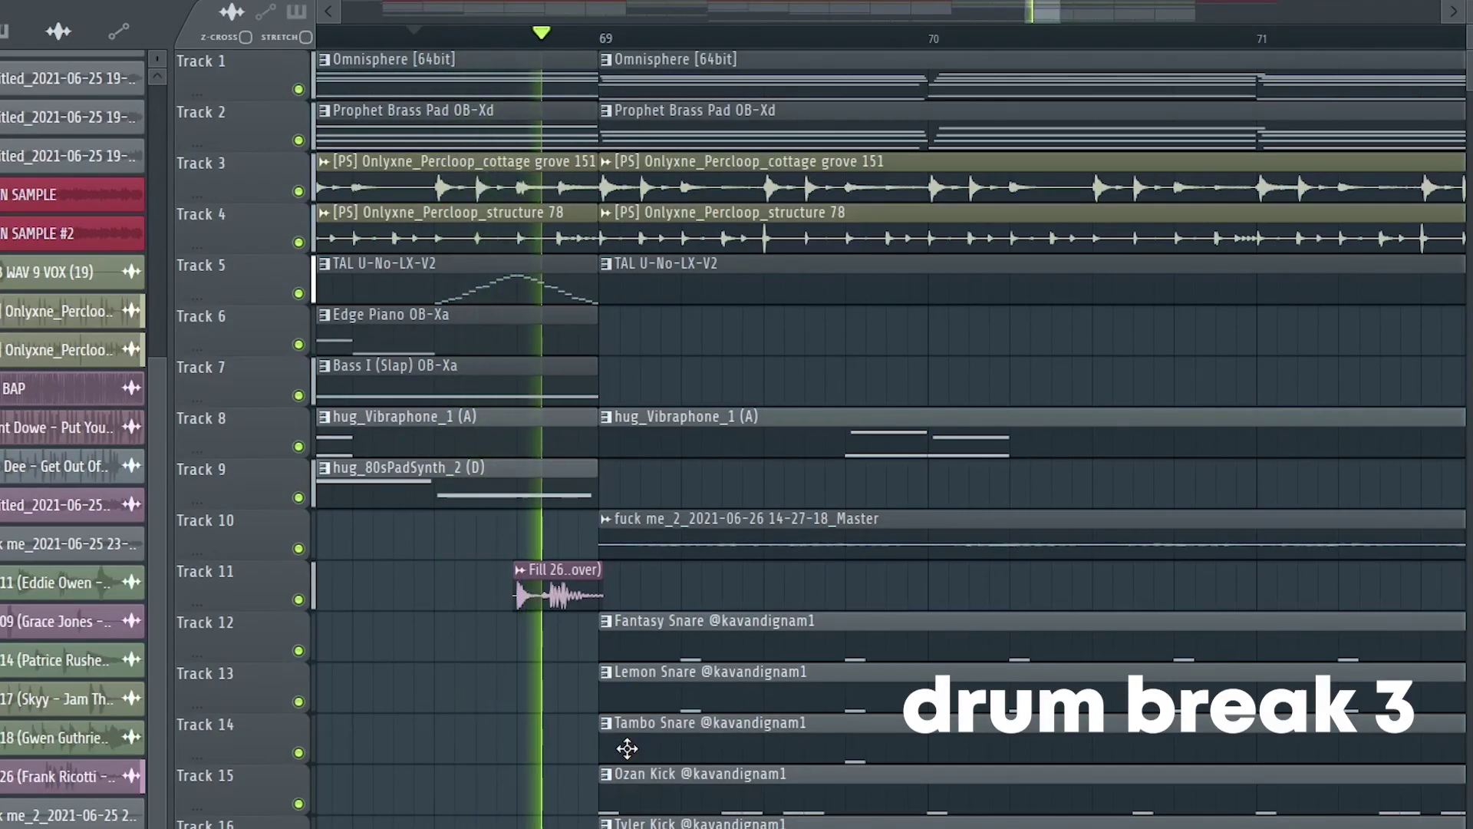
scroll(694, 697, down, 10)
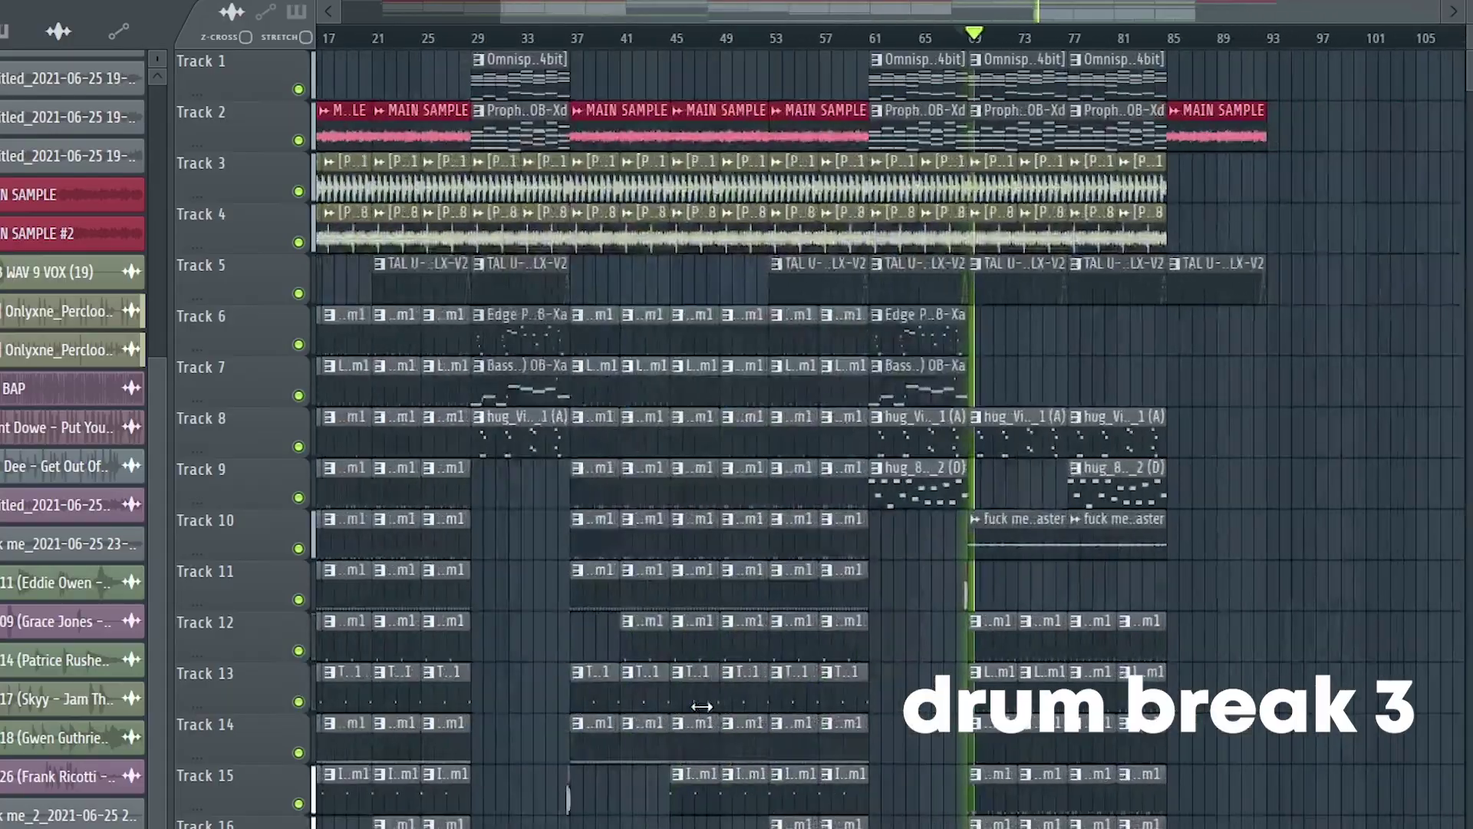